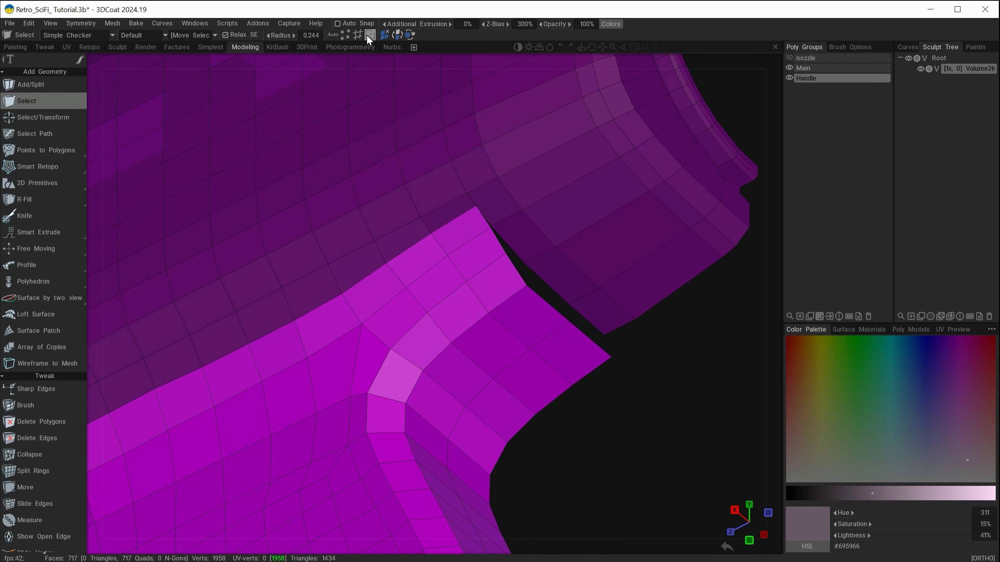
- Select the two end faces on the underside of the handle's neck and move them upward to about Y -5.92, Z -13.60
left_click(569, 352, "shift")
left_click(540, 325, "shift")
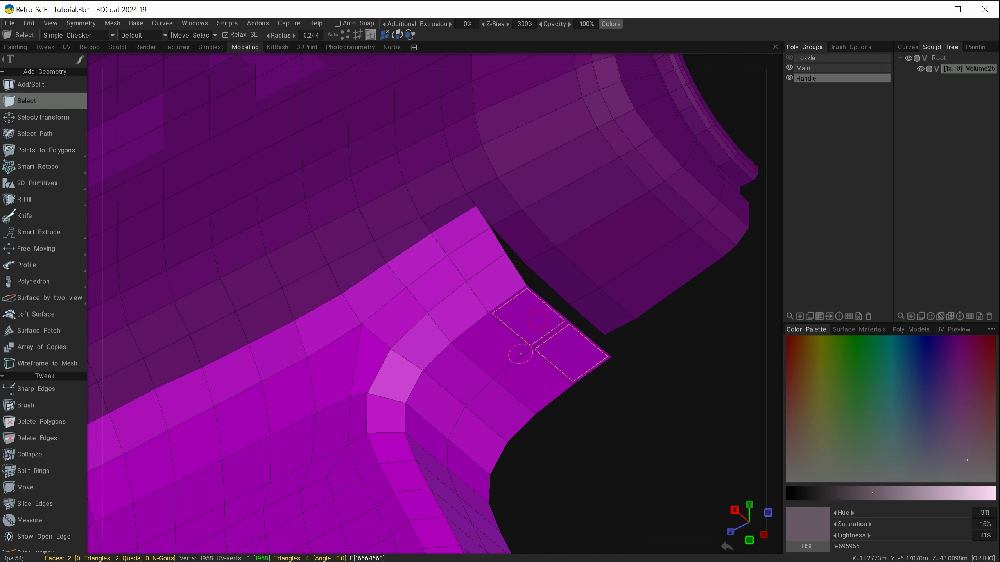
left_click_drag(510, 364, 536, 361, "alt")
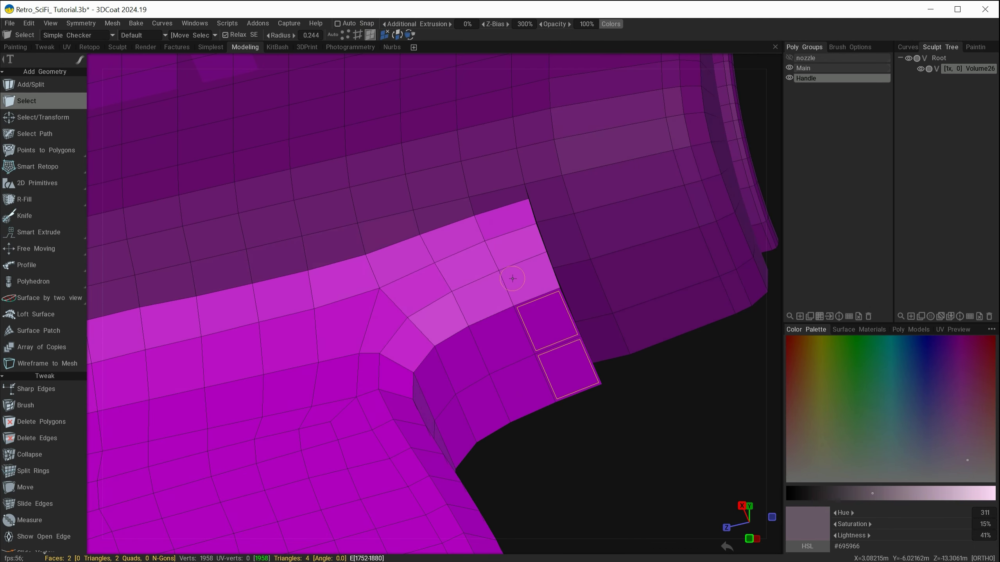
mouse_move(543, 395)
left_mouse_down("alt")
mouse_move(478, 407)
mouse_move(530, 403)
left_mouse_up("alt")
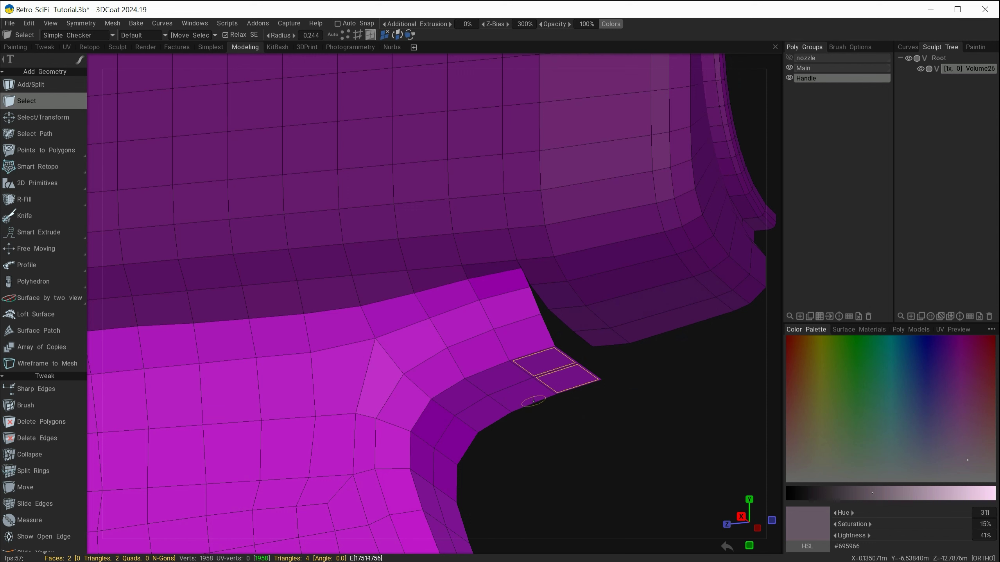
key("space")
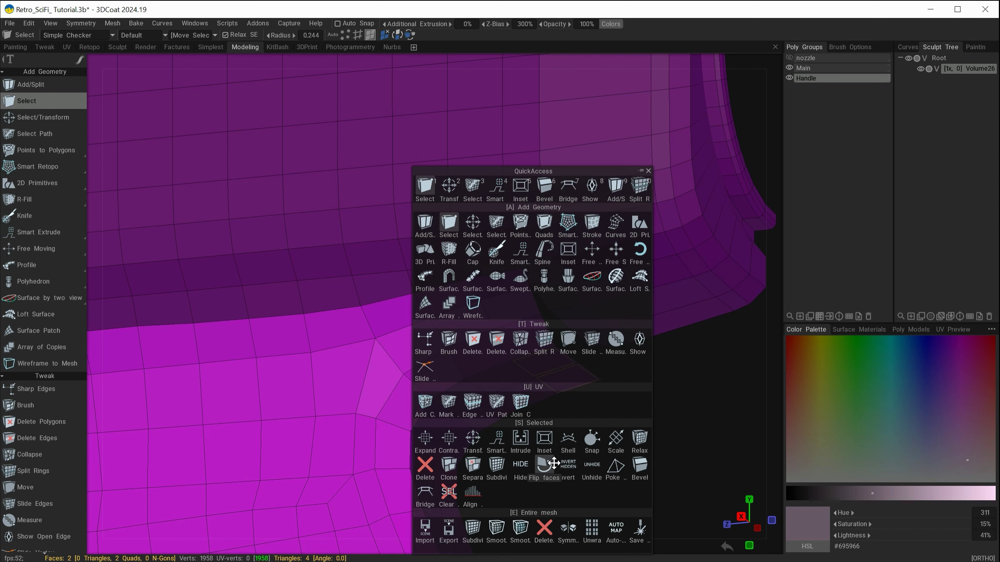
left_click(448, 187)
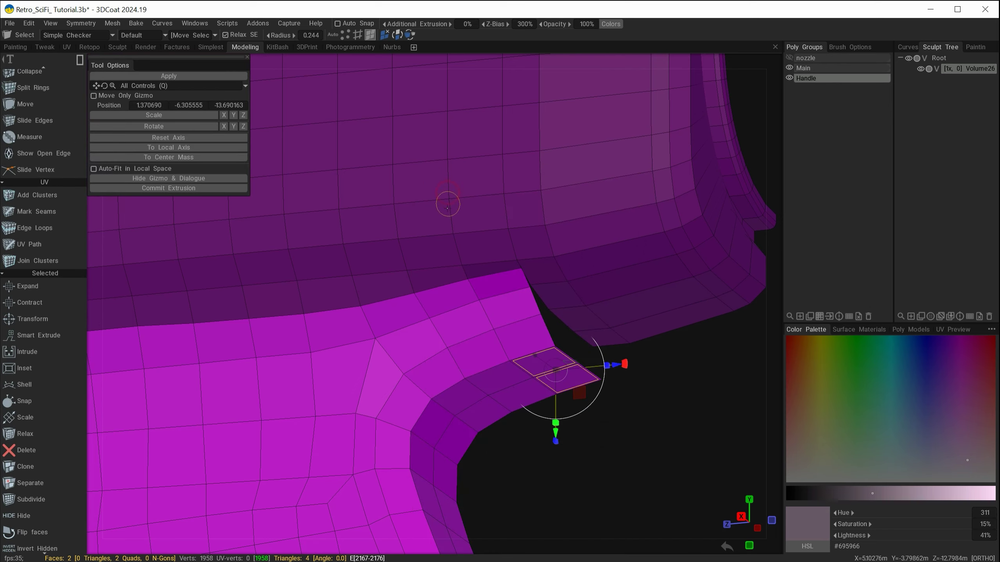
left_click_drag(518, 352, 592, 416, "alt")
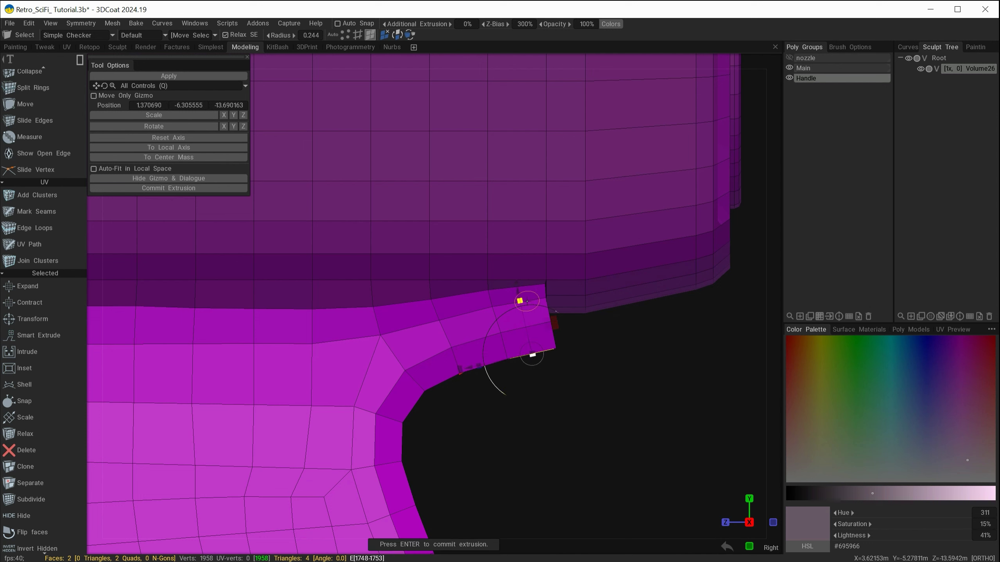
left_click_drag(518, 290, 514, 273)
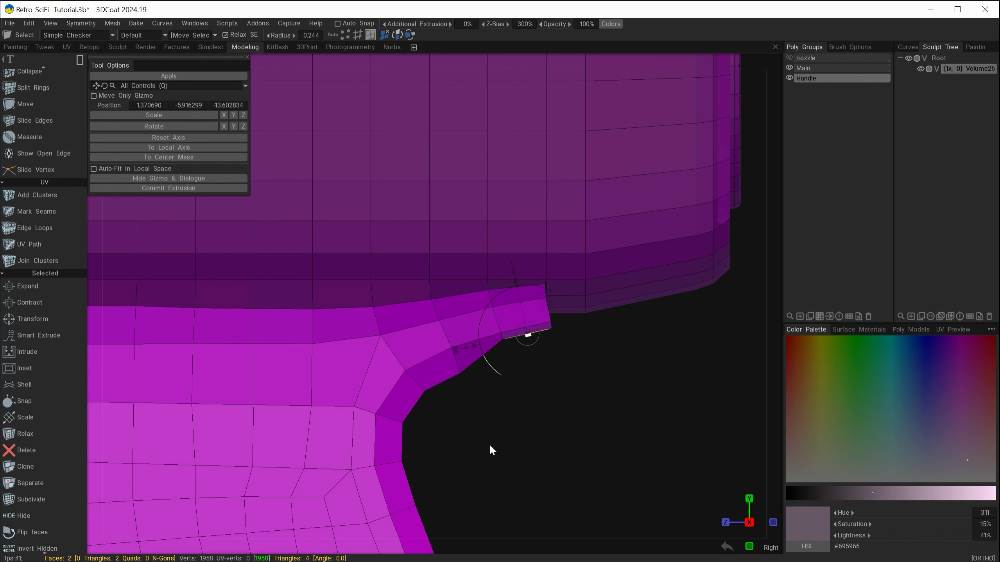
- Delete the two selected end faces from the underside of the handle's neck
mouse_move(489, 444)
left_mouse_down()
mouse_move(484, 378)
mouse_move(470, 390)
left_mouse_up()
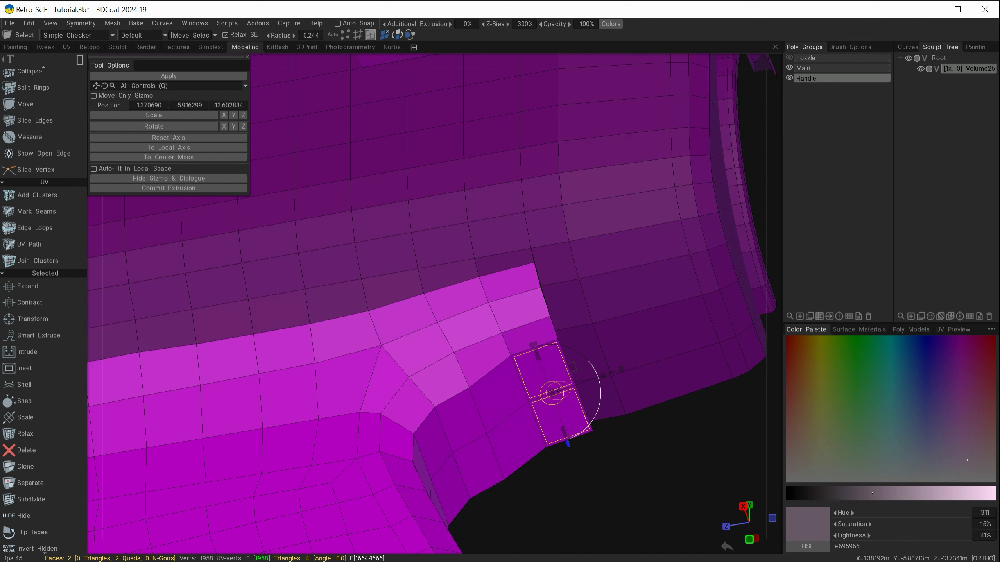
key("Delete")
left_click_drag(536, 328, 561, 388, "alt")
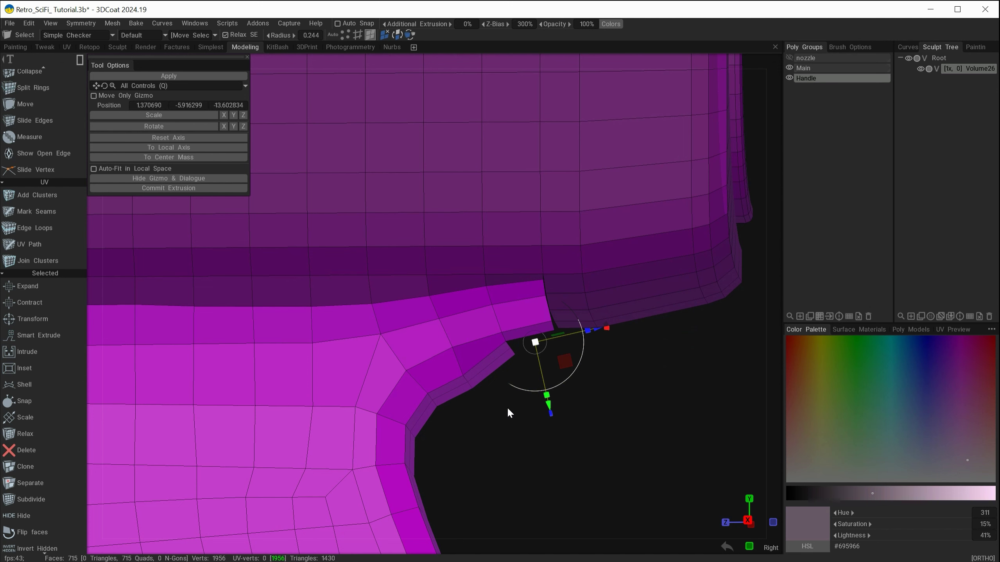
key("Escape")
left_click_drag(473, 437, 475, 400, "alt")
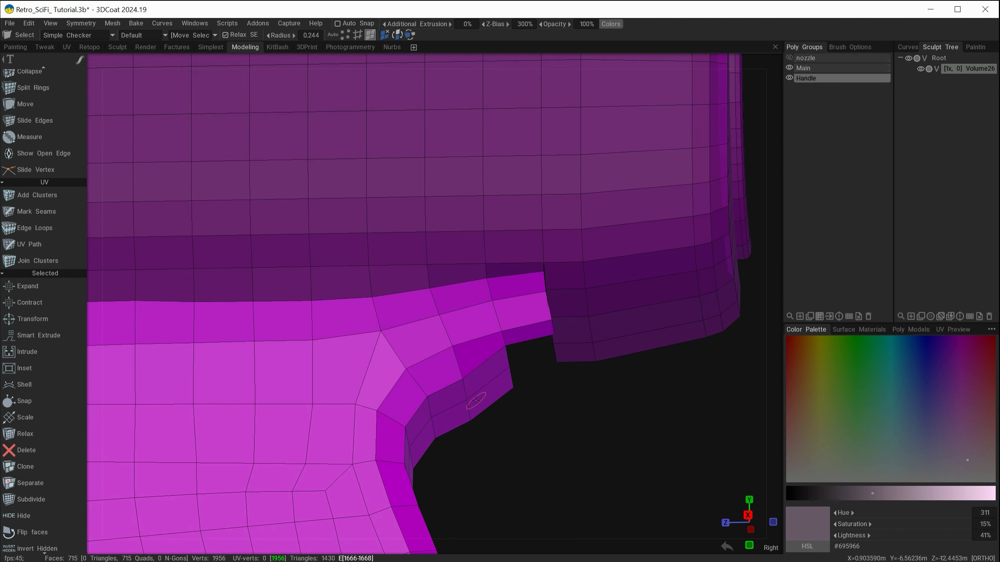
- Select the two crosswise underside edges one row behind the handle's open end and move them upward to about Y -6.41, Z -12.19
left_click(357, 35)
left_click_drag(469, 409, 505, 438, "alt")
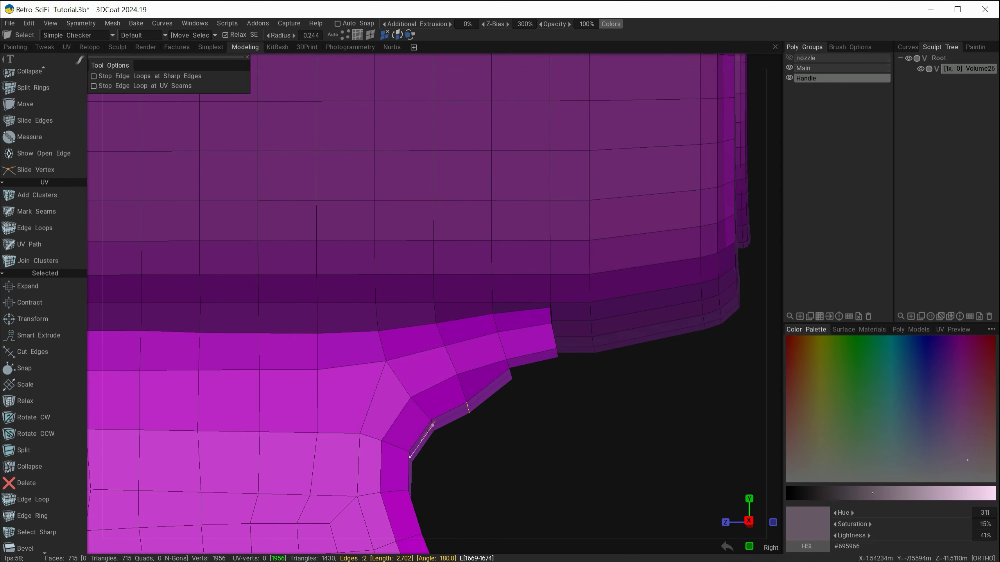
key("space")
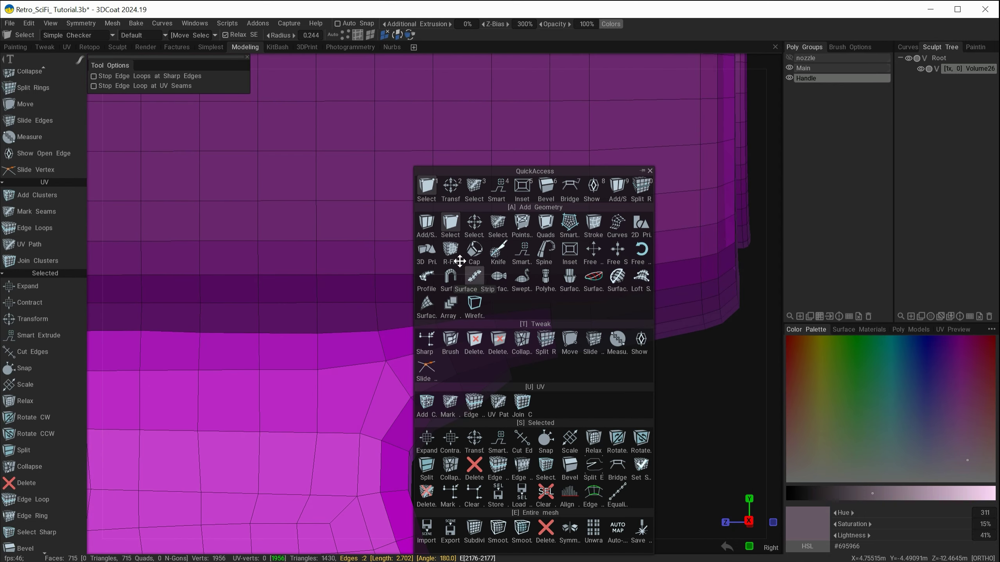
left_click(452, 189)
left_click_drag(552, 458, 554, 472, "alt+shift")
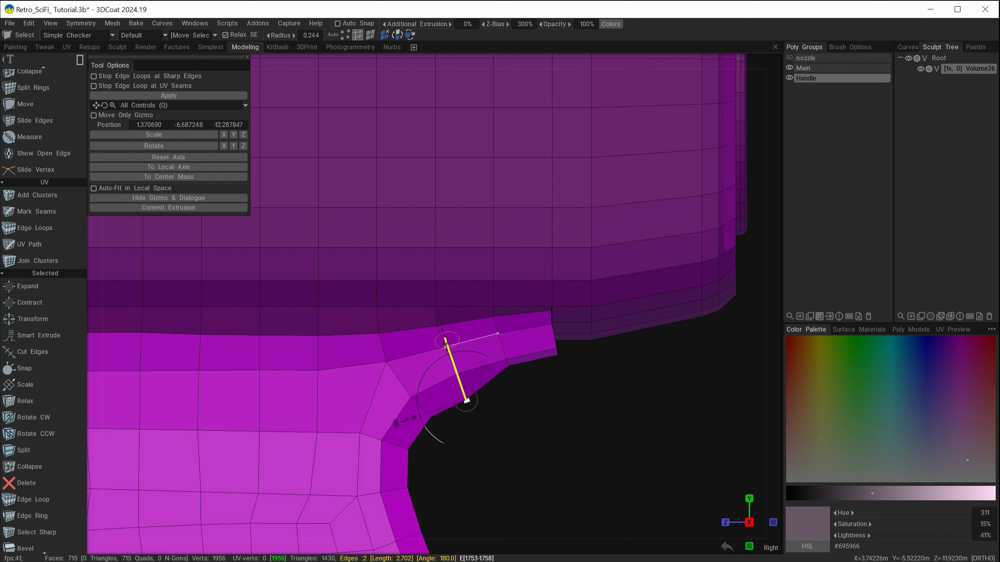
left_click_drag(445, 338, 441, 327)
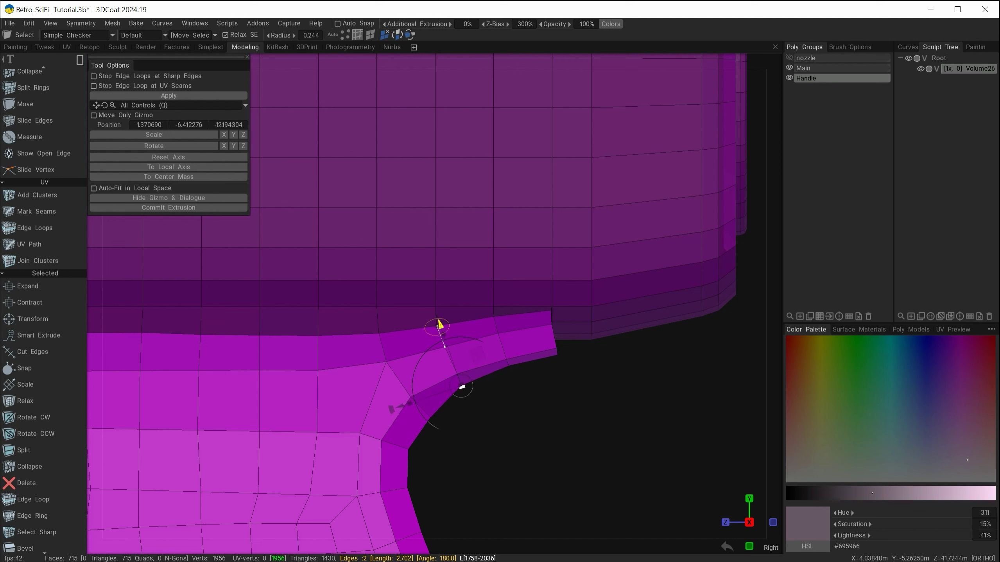
left_click_drag(565, 447, 573, 396)
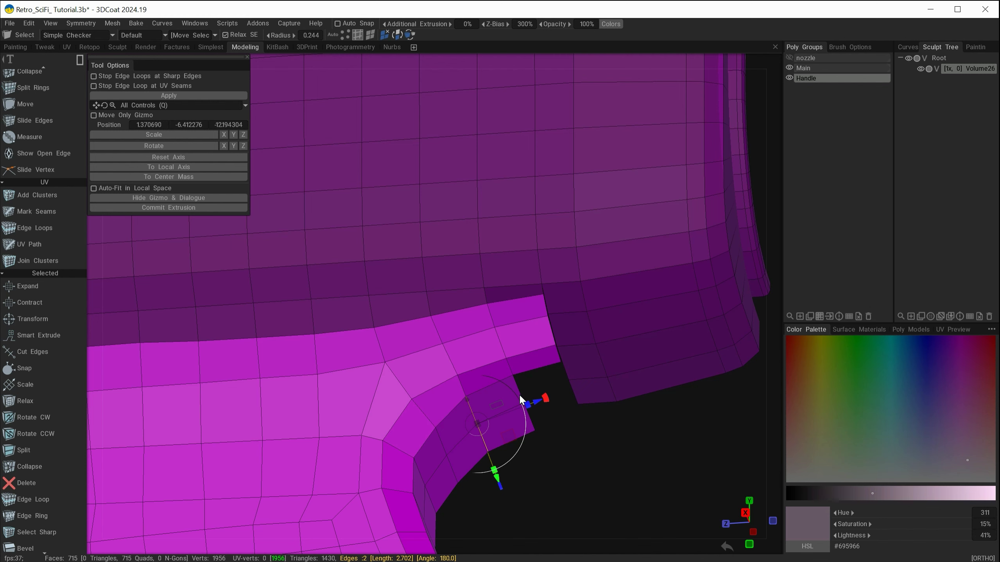
left_click_drag(551, 451, 527, 449)
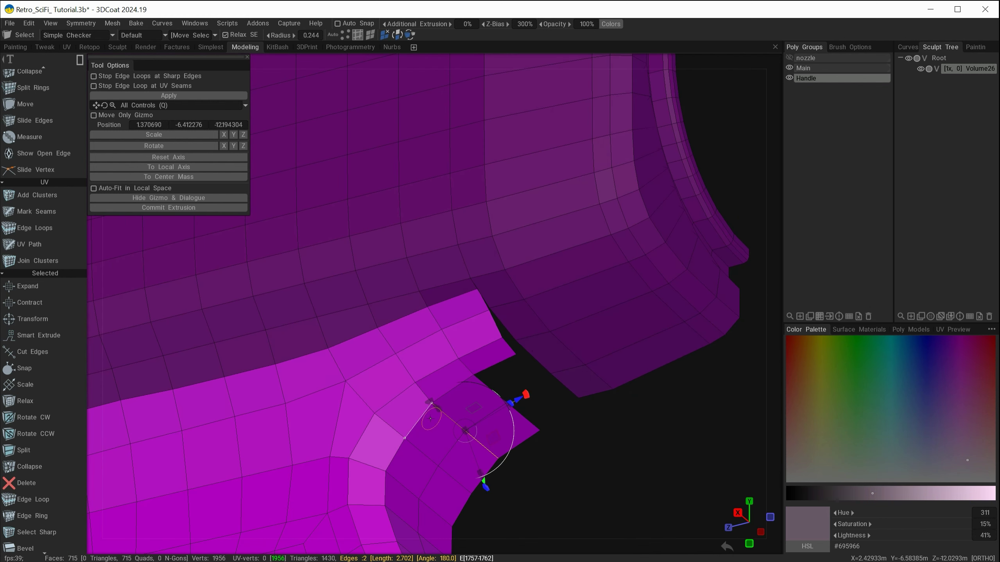
- Select the two underside faces at the handle's open end and move them upward to about Y -6.10, Z -12.62
middle_click_drag(334, 443, 502, 385)
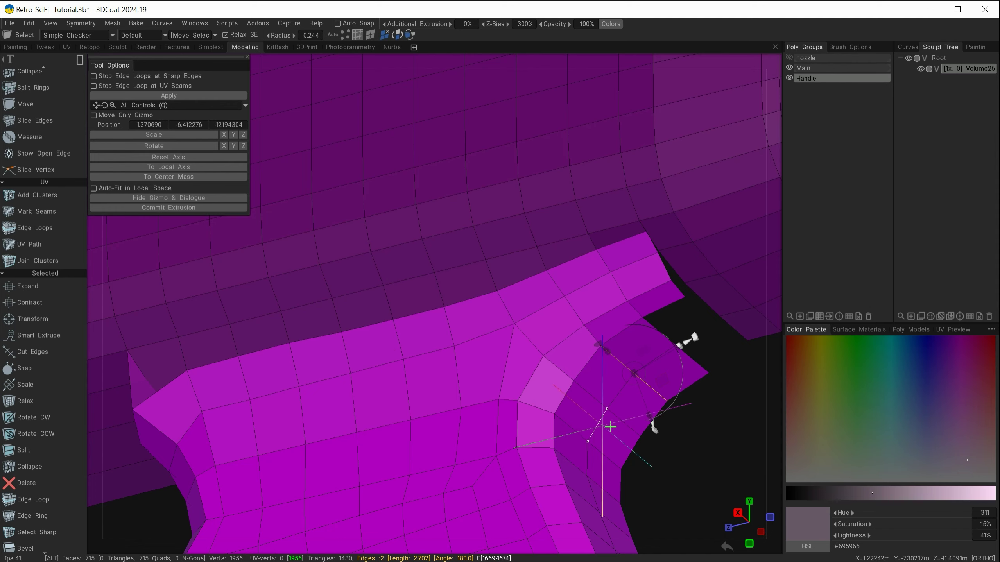
mouse_move(693, 448)
left_mouse_down("alt")
mouse_move(716, 454)
mouse_move(687, 416)
mouse_move(523, 420)
mouse_move(577, 447)
mouse_move(598, 421)
mouse_move(569, 427)
left_mouse_up("alt")
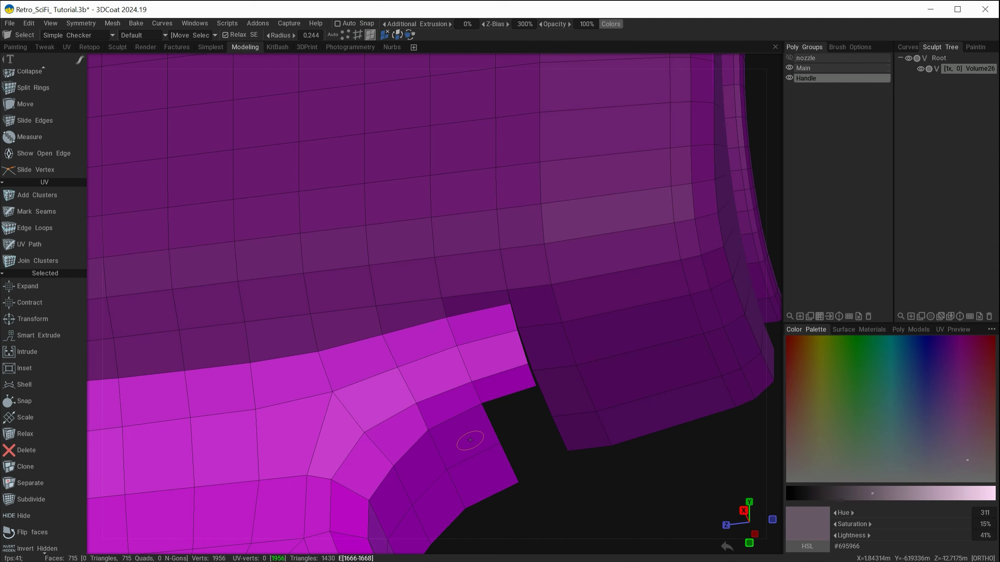
left_click(466, 438)
left_click(476, 474)
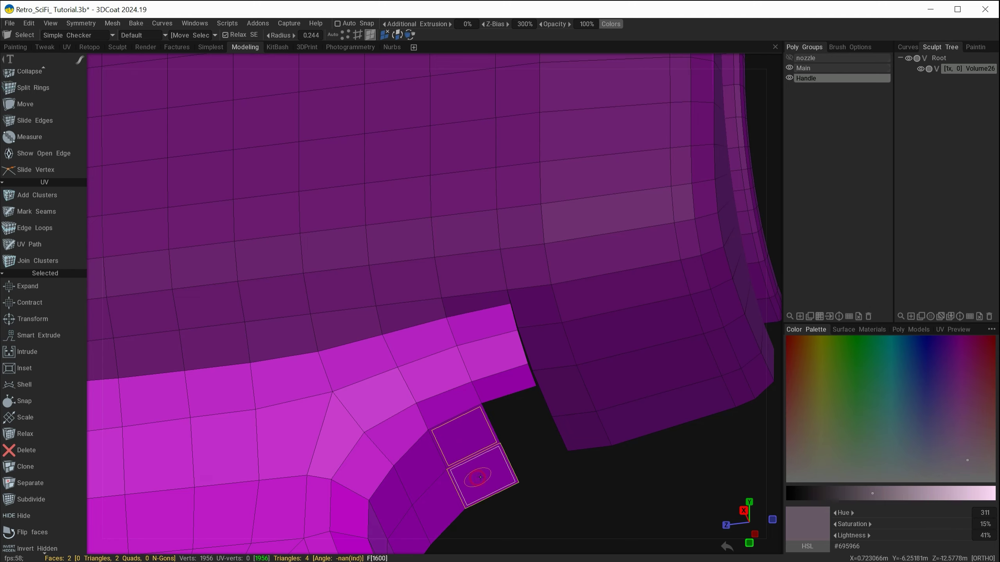
left_click_drag(477, 474, 544, 392, "alt")
key("space")
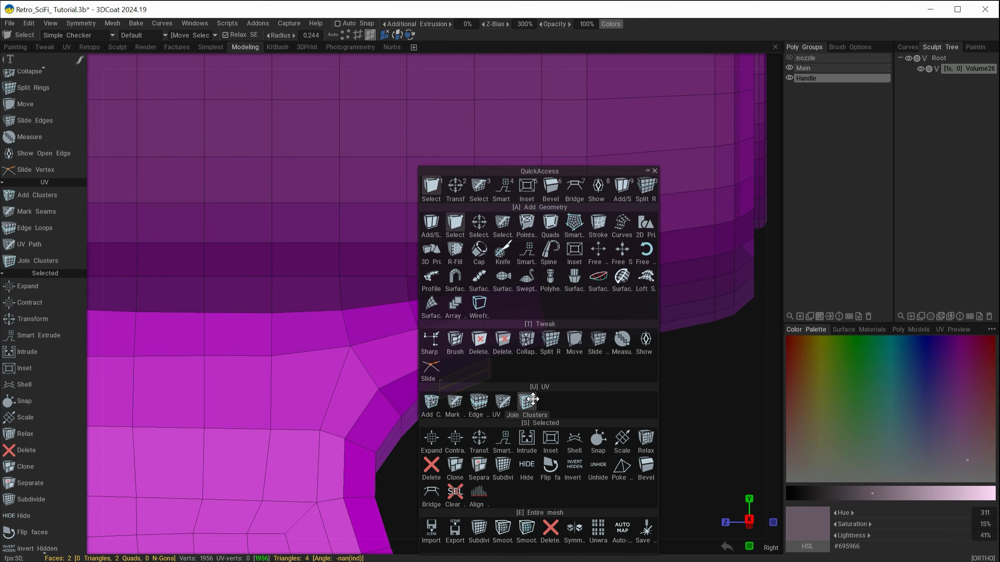
left_click(479, 439)
left_click_drag(489, 446, 530, 424, "alt")
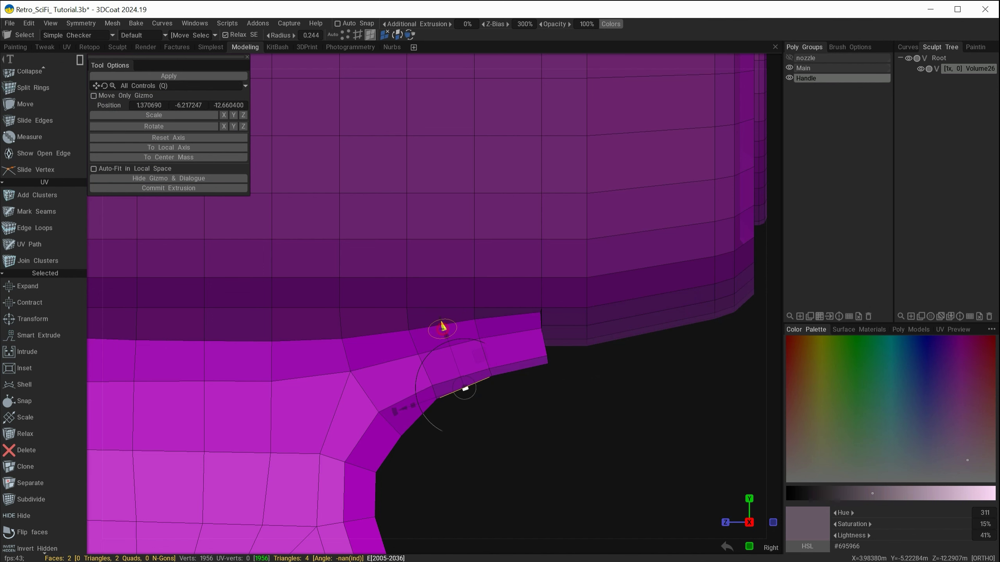
left_click_drag(442, 326, 388, 340)
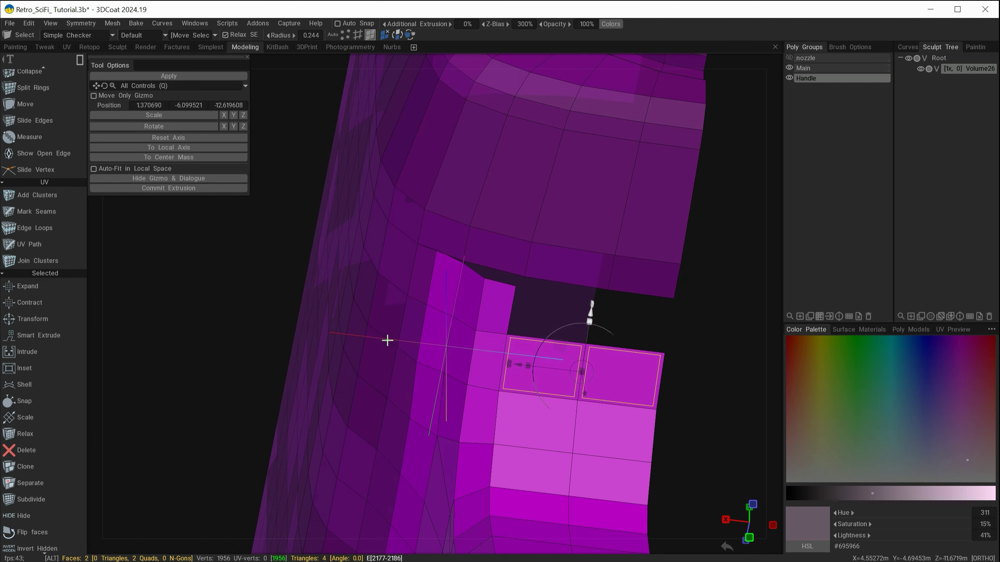
key("Return")
key("Escape")
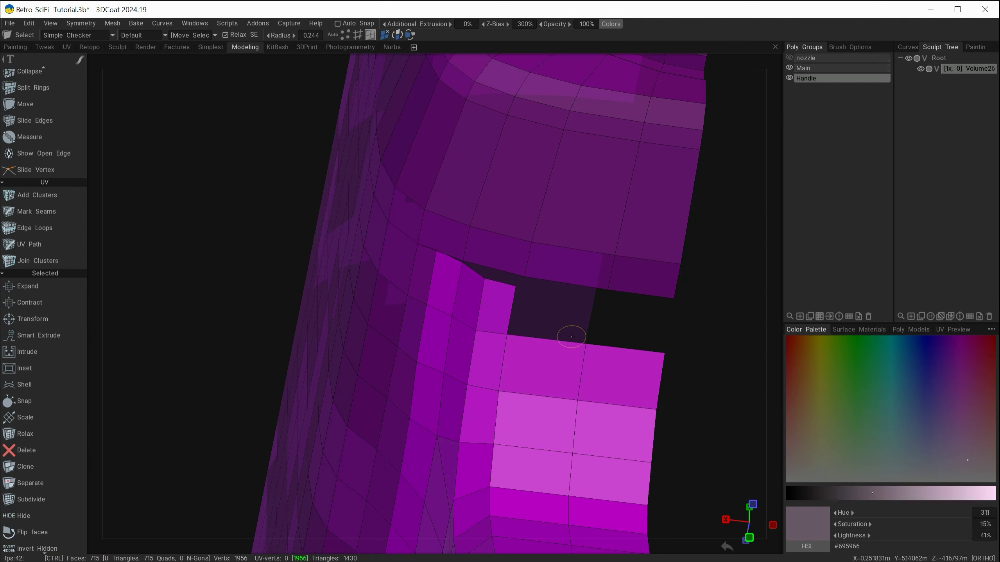
- Bridge the two open underside edges of the handle to the two facing edges of the main body, using one division and linear smoothing
left_click_drag(557, 333, 595, 305)
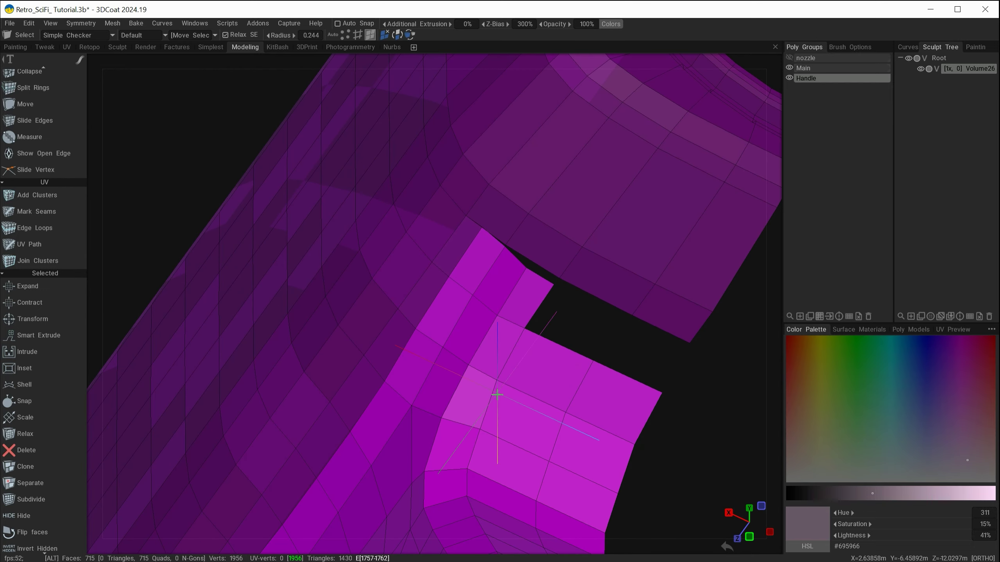
left_click_drag(495, 397, 576, 397, "alt")
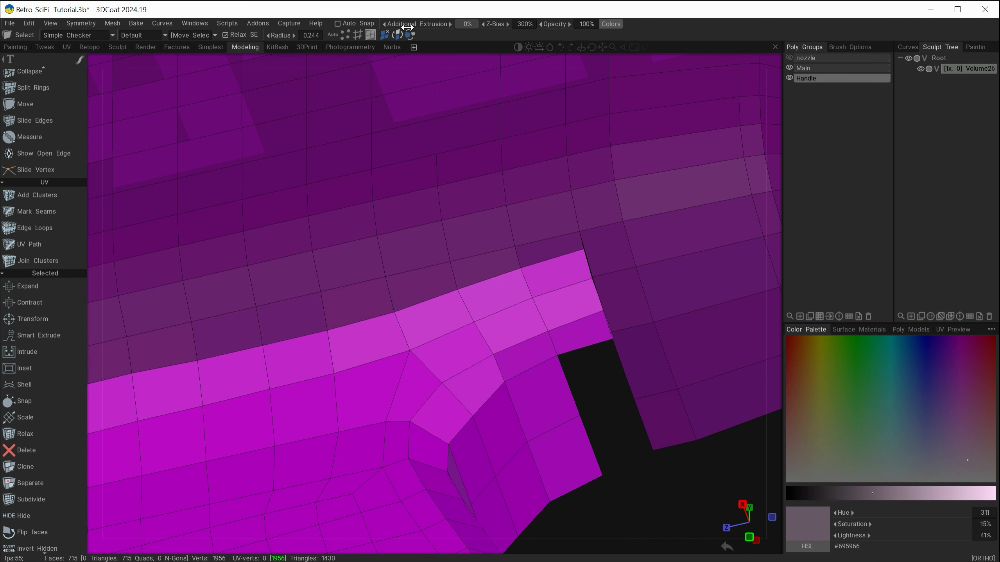
left_click(358, 35)
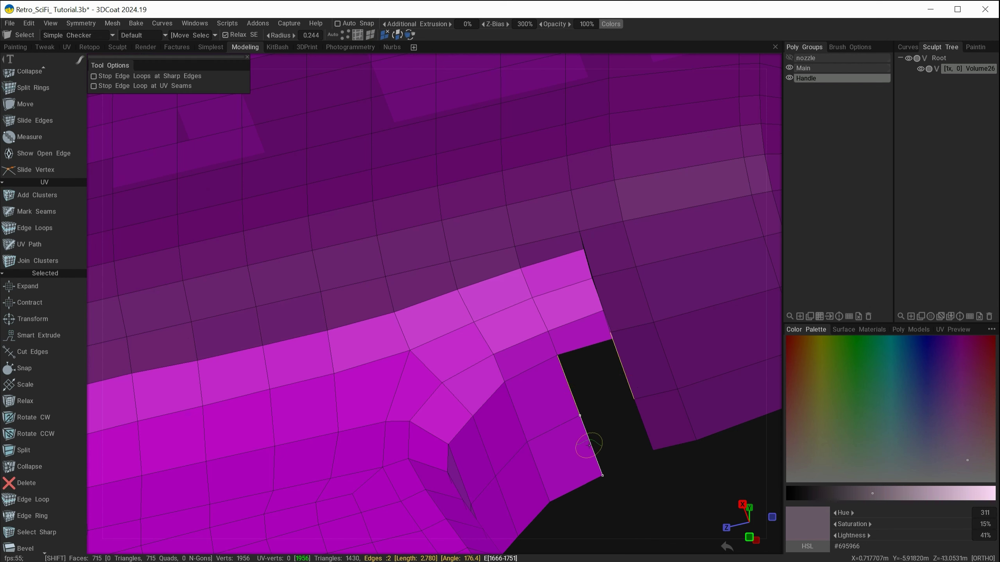
left_click(648, 421, "shift")
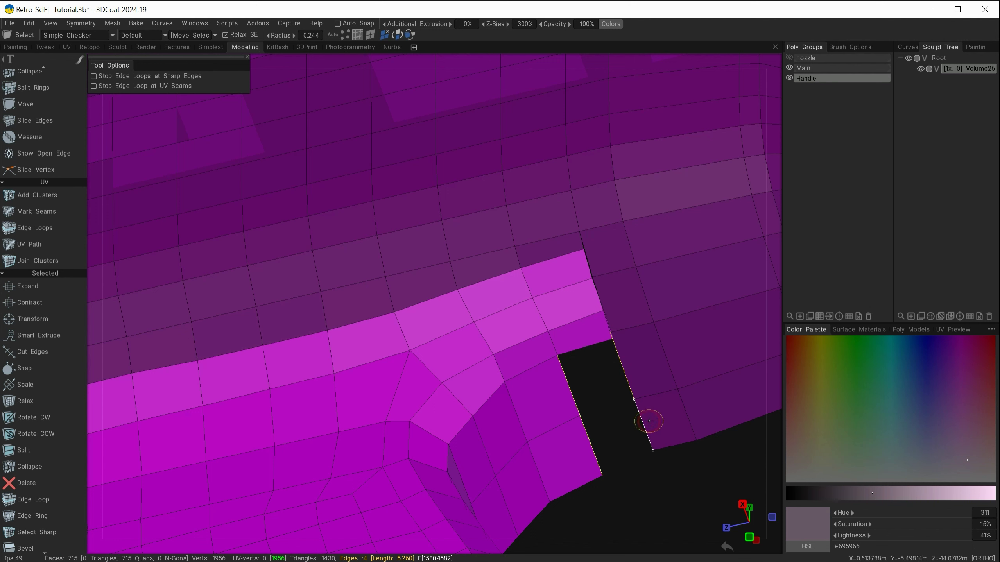
right_click(510, 324)
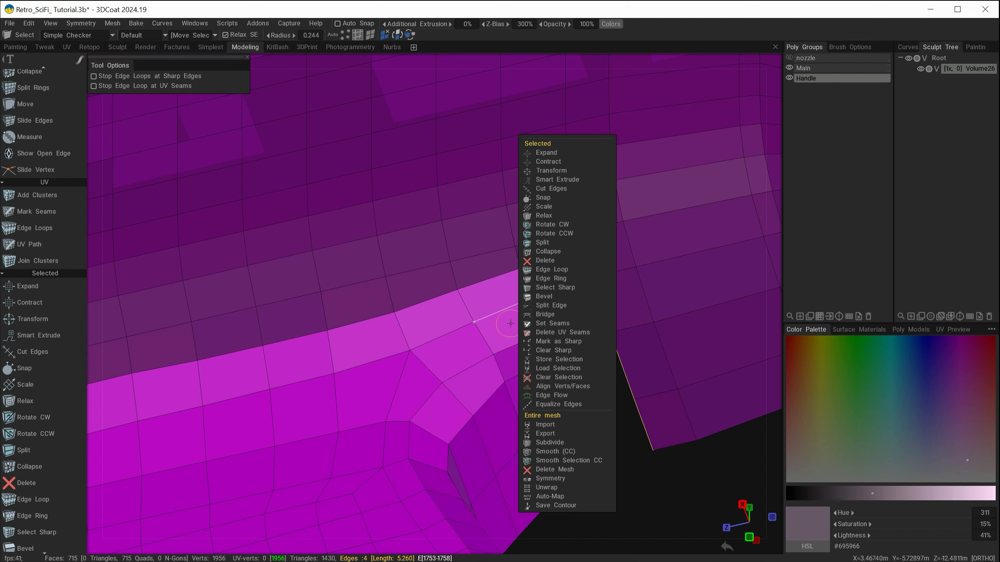
left_click(545, 314)
mouse_move(549, 319)
left_mouse_down("alt")
mouse_move(488, 360)
mouse_move(472, 443)
mouse_move(444, 433)
mouse_move(410, 442)
mouse_move(598, 453)
mouse_move(584, 470)
mouse_move(591, 475)
mouse_move(612, 403)
left_mouse_up("alt")
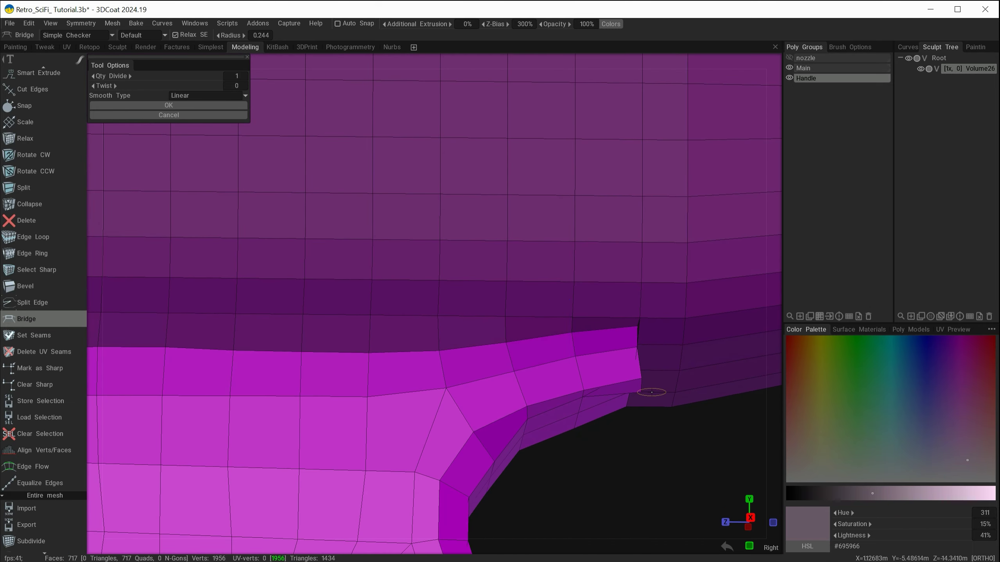
mouse_move(564, 490)
left_mouse_down("alt")
mouse_move(492, 495)
mouse_move(426, 480)
mouse_move(481, 435)
mouse_move(457, 426)
mouse_move(467, 424)
mouse_move(455, 437)
mouse_move(464, 442)
left_mouse_up("alt")
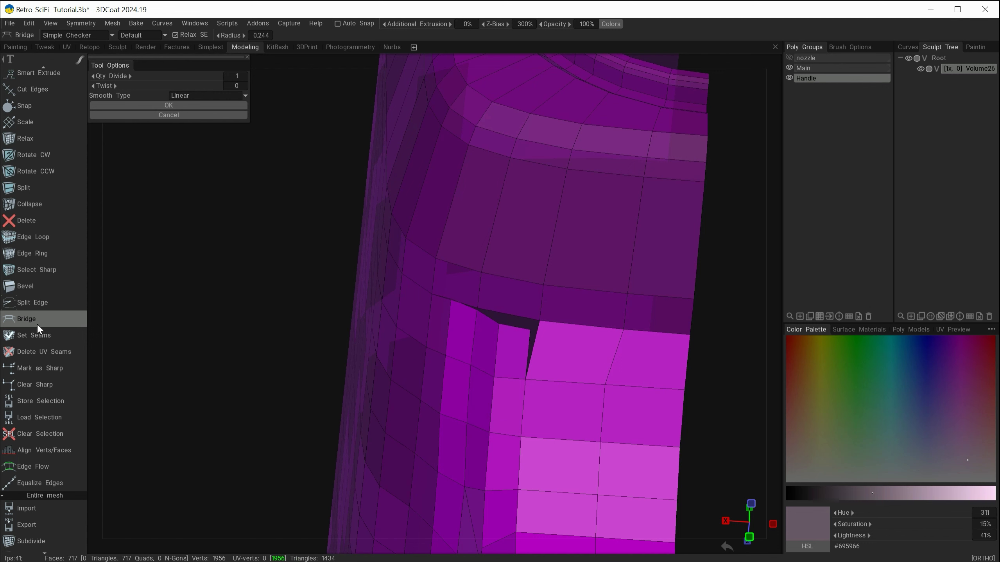
scroll(56, 320, "up", 5)
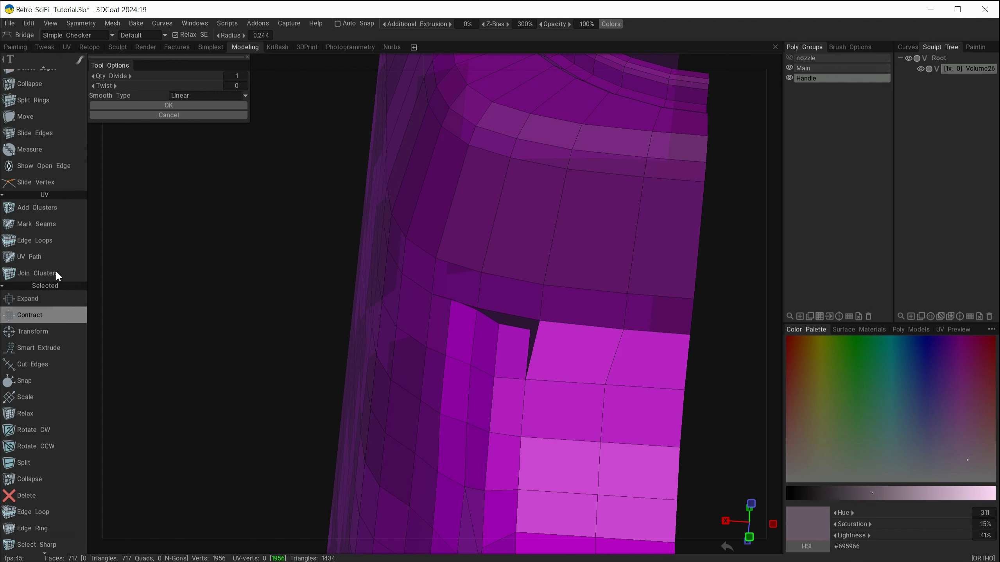
left_click(36, 182)
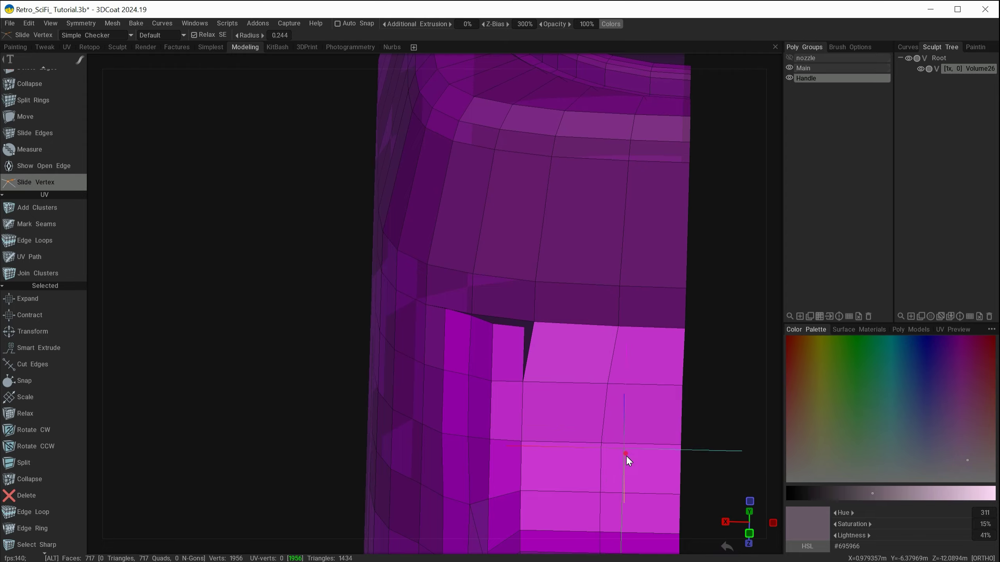
left_click_drag(626, 457, 530, 508, "alt")
- Select the two crosswise edges where the bridged faces meet the handle and reposition them with Transform to smooth the underside
scroll(79, 227, "up", 6)
key("space")
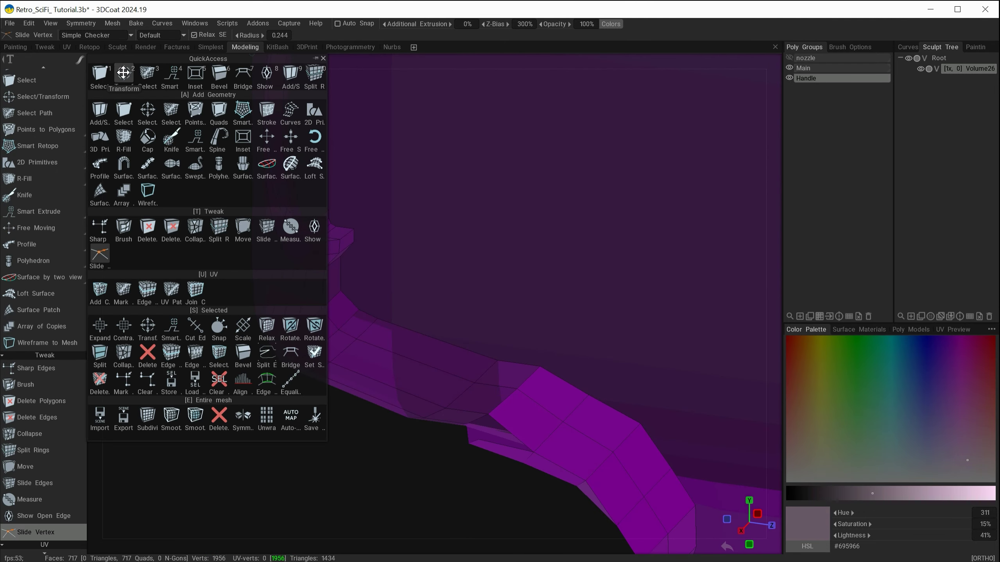
left_click(103, 74)
left_click_drag(551, 468, 615, 394, "alt")
key("space")
left_click(150, 190)
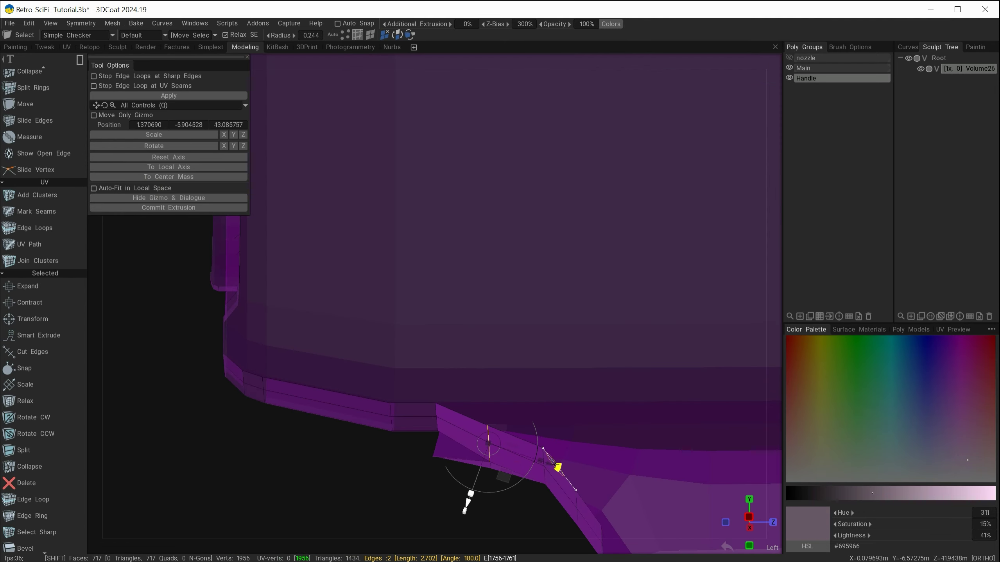
left_click_drag(473, 488, 471, 490)
left_click_drag(472, 489, 623, 499, "alt")
right_click_drag(624, 499, 551, 486, "alt")
left_click_drag(551, 487, 535, 431, "alt")
left_click_drag(564, 468, 543, 470, "alt")
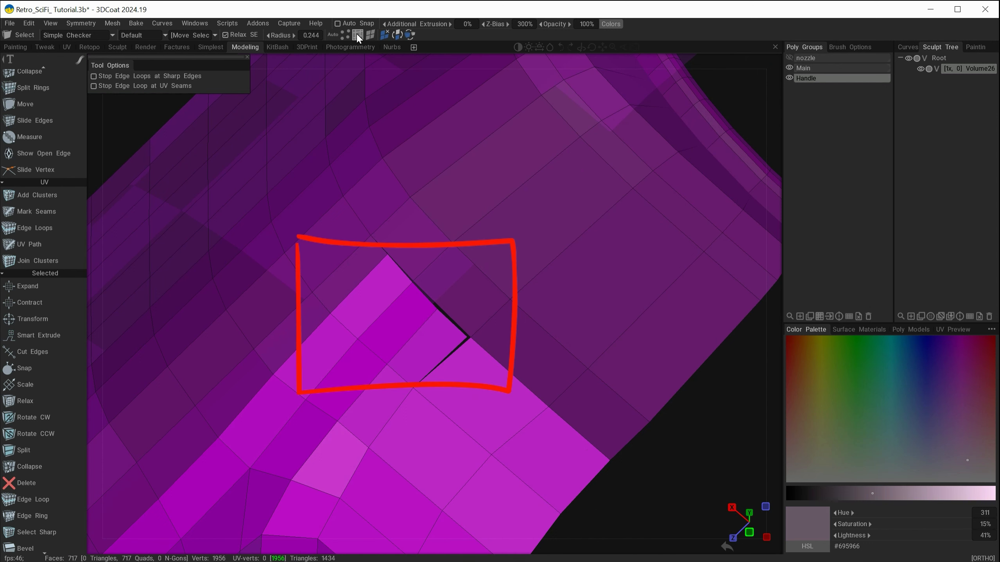
- Select the two handle faces beside the underside gap and examine how they meet the main body from several angles
key("3")
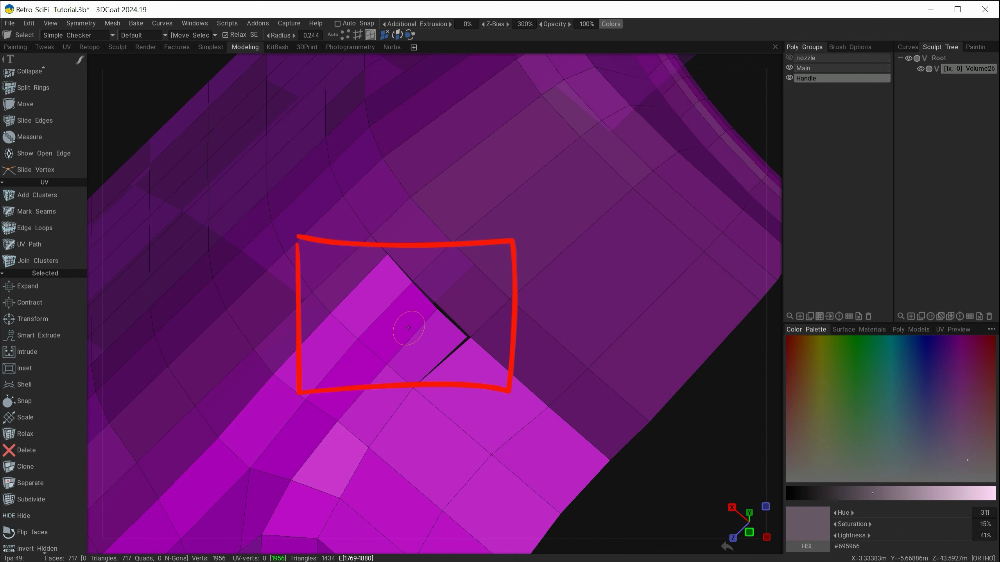
left_click(408, 328)
left_click_drag(408, 327, 412, 345, "alt")
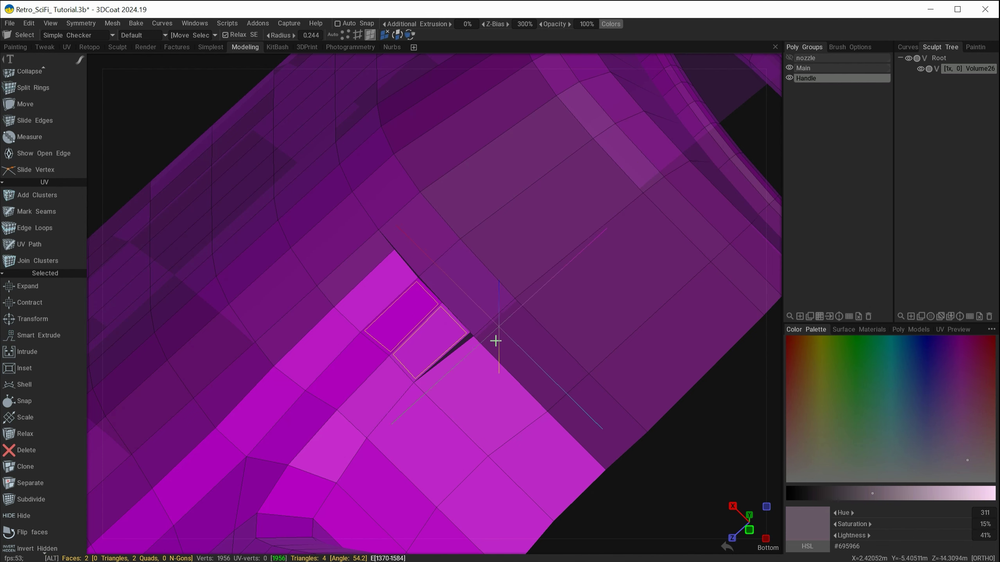
left_click_drag(495, 339, 530, 366, "alt")
mouse_move(481, 313)
left_mouse_down("alt")
mouse_move(443, 322)
mouse_move(433, 311)
left_mouse_up("alt")
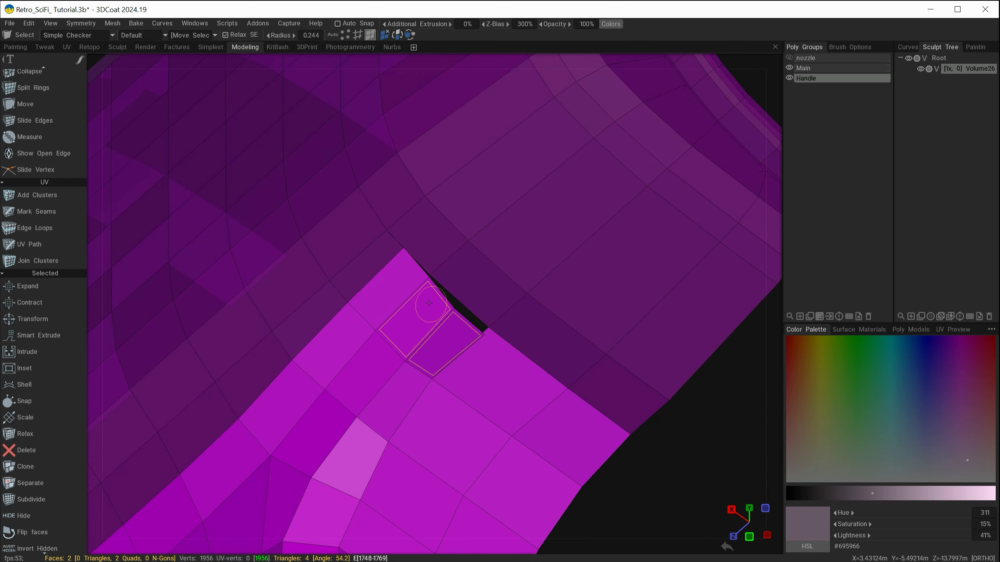
left_click_drag(394, 358, 341, 405, "alt")
mouse_move(438, 403)
left_mouse_down("alt")
mouse_move(456, 416)
mouse_move(488, 341)
left_mouse_up("alt")
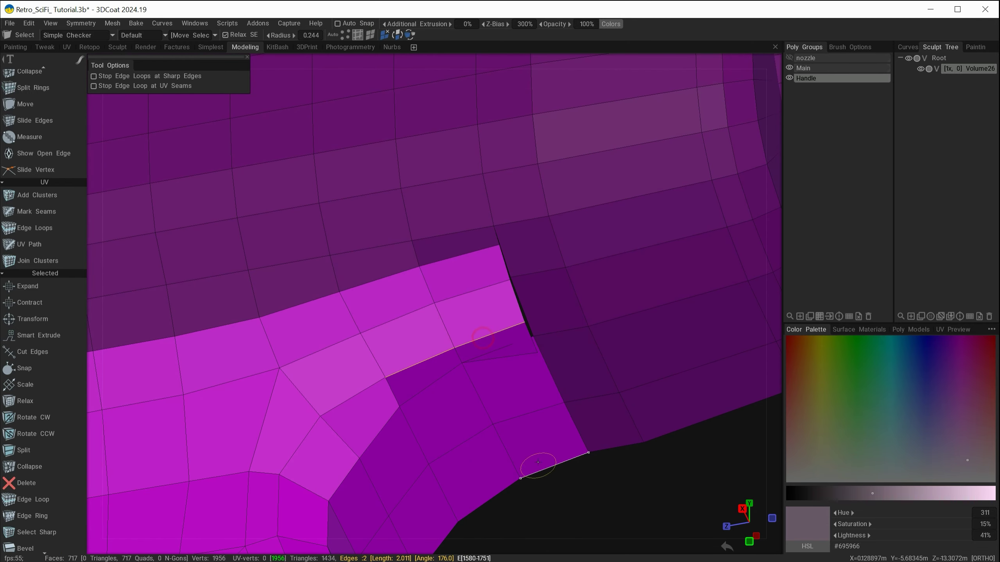
- Select the single crosswise edge at the handle's corner gap and reposition it with Transform toward the main body
left_click(422, 362, "ctrl")
left_click_drag(423, 362, 485, 450, "alt")
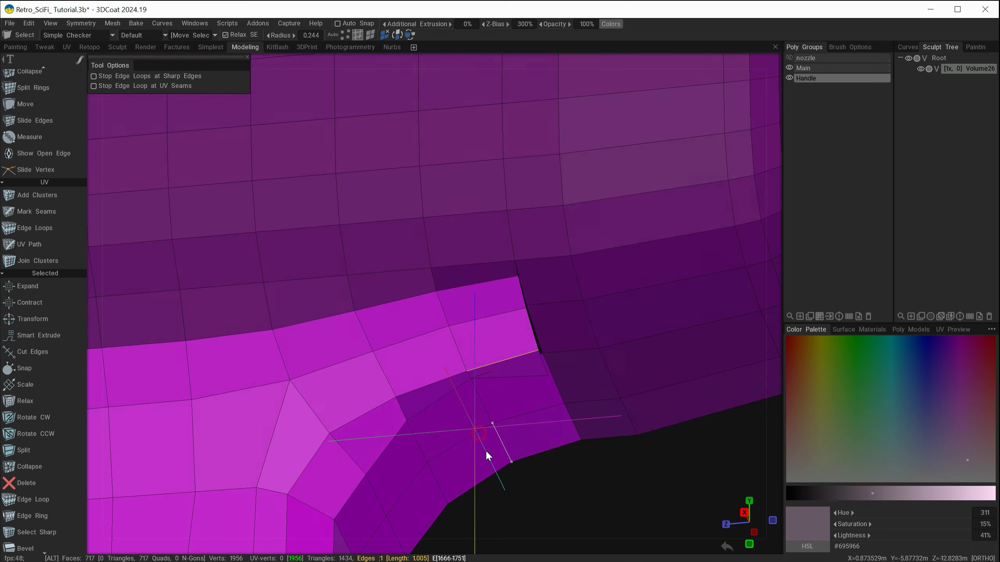
key("space")
left_click(406, 196)
left_click_drag(491, 342, 457, 463, "alt")
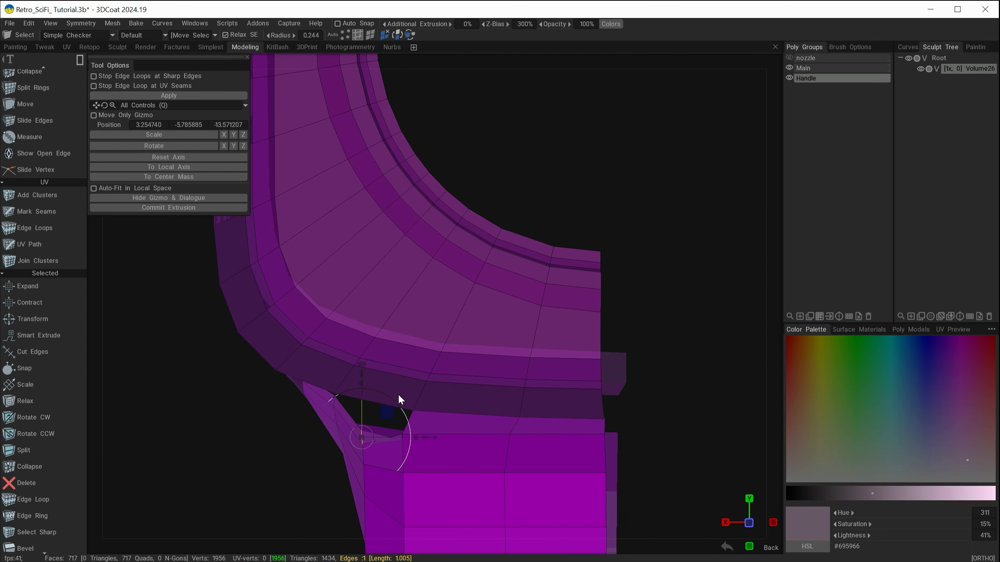
left_click_drag(374, 375, 552, 399)
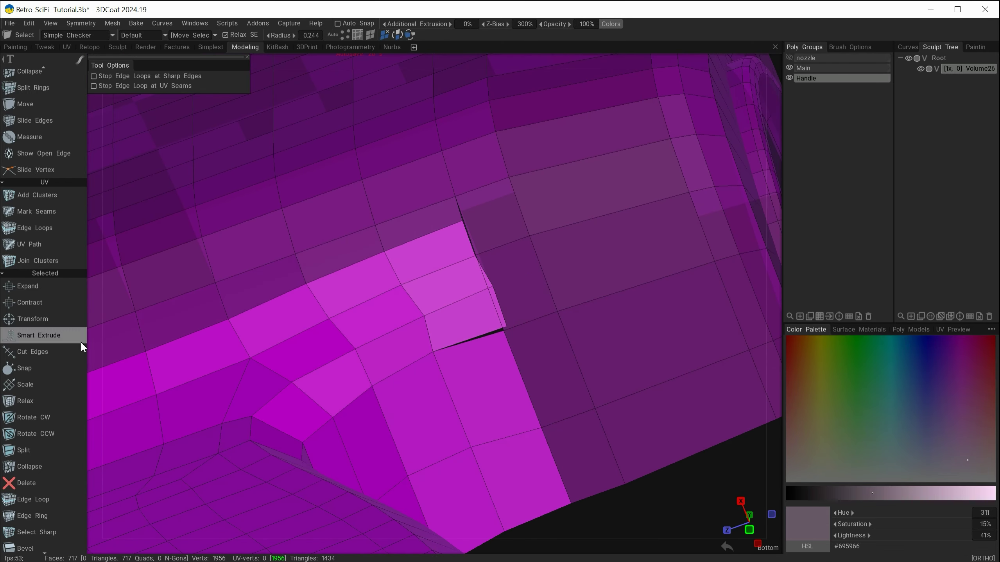
- Delete the two small misaligned faces beside the corner gap where the handle meets the main body
scroll(67, 334, "down", 1)
left_click(40, 144)
left_click_drag(412, 313, 495, 415, "alt")
left_click_drag(401, 371, 484, 435, "alt")
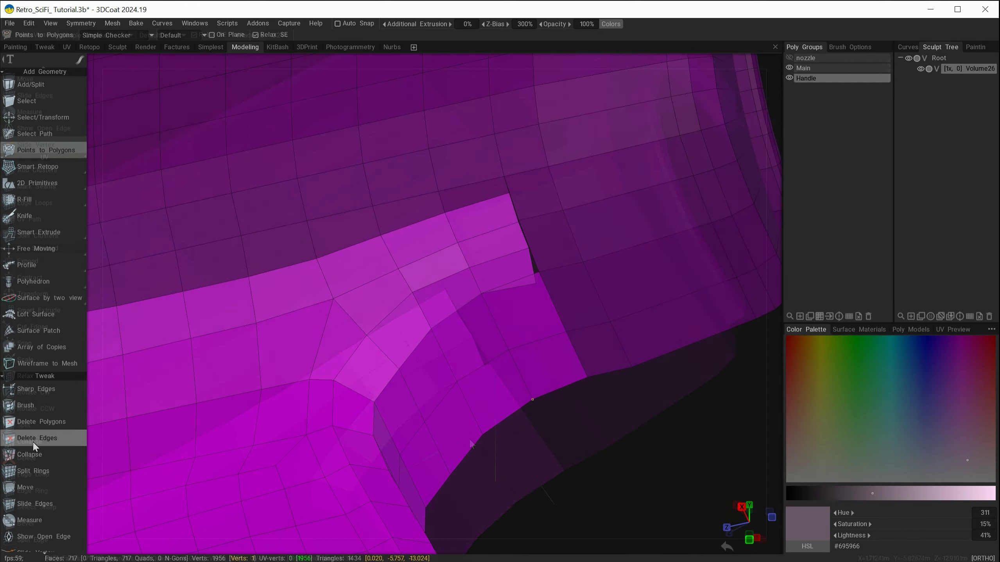
left_click(32, 424)
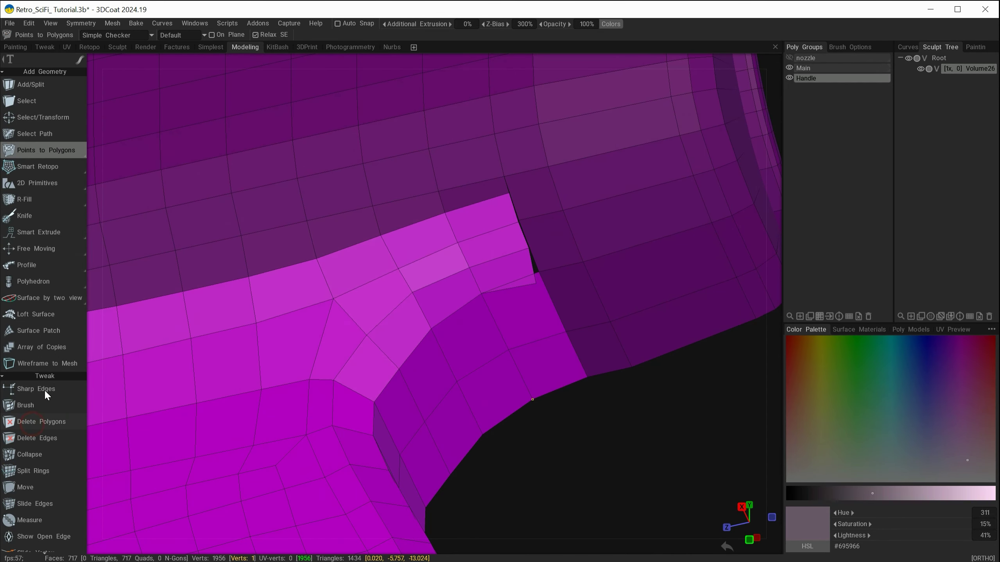
left_click(515, 278)
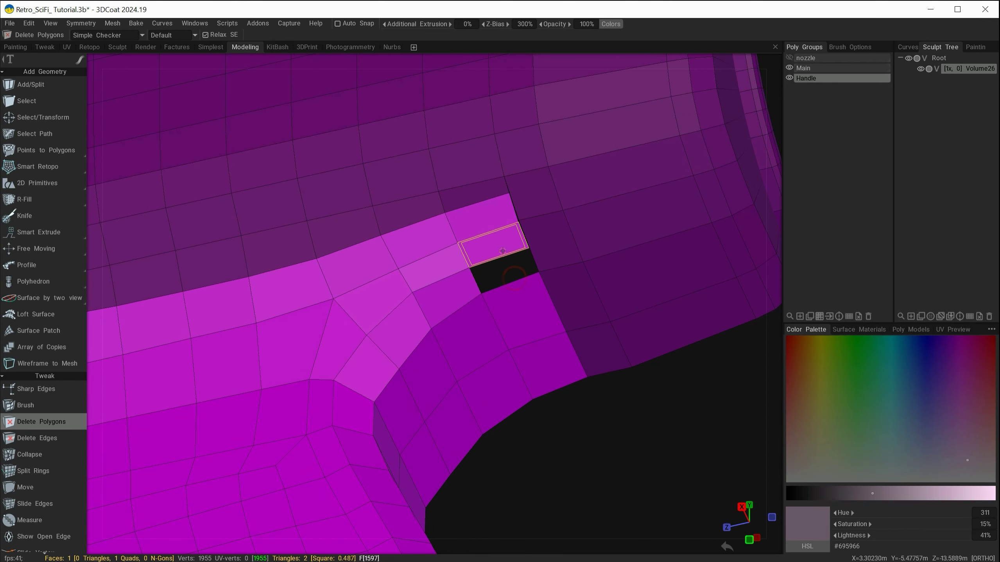
left_click(492, 236)
- Move the outer vertices of the remaining corner face, pulling one into the hole and welding the other to the main body's adjacent vertex
left_click_drag(486, 397, 490, 370, "alt")
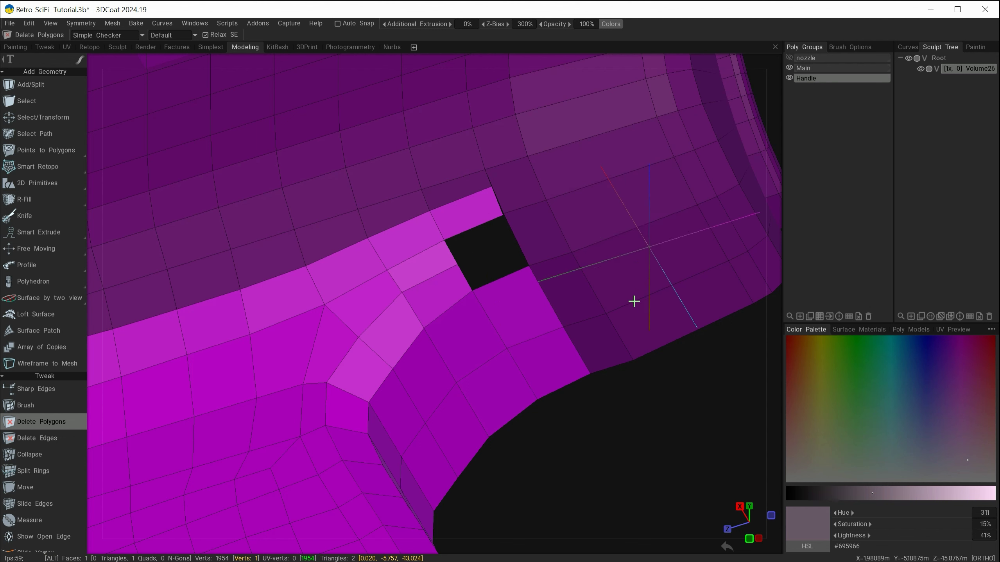
left_click_drag(640, 326, 494, 298, "alt")
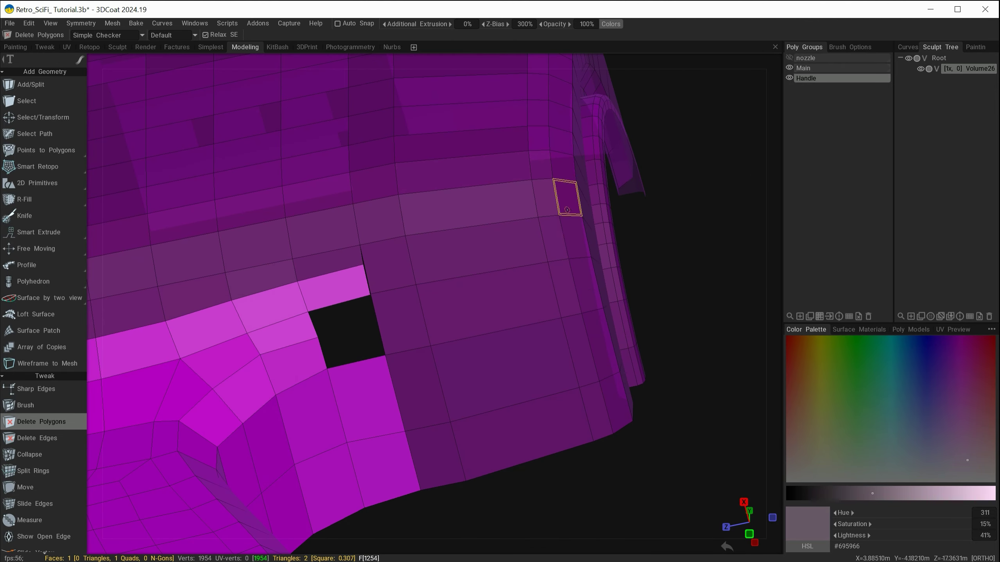
middle_click_drag(446, 307, 476, 264, "alt")
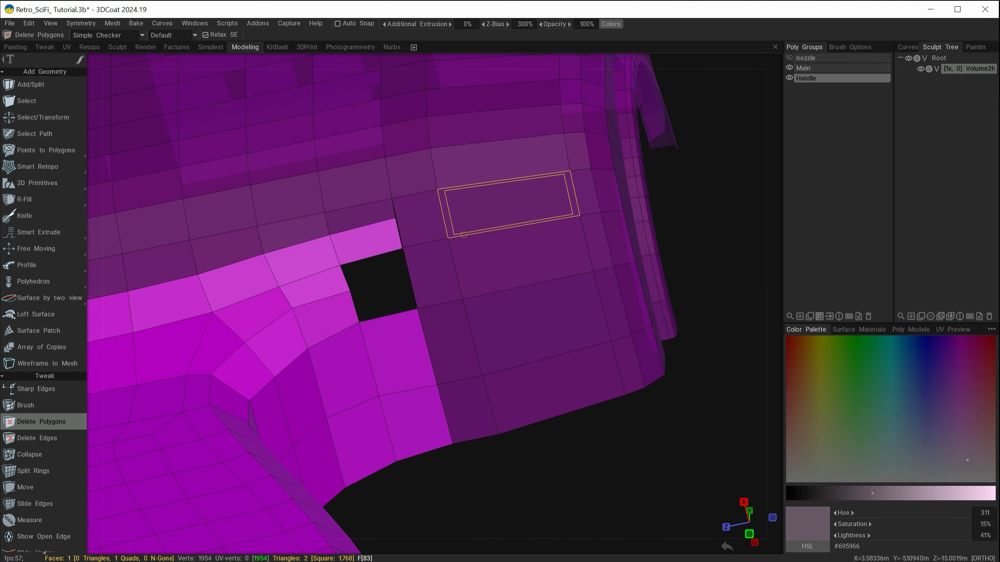
middle_click_drag(467, 355, 556, 368, "alt")
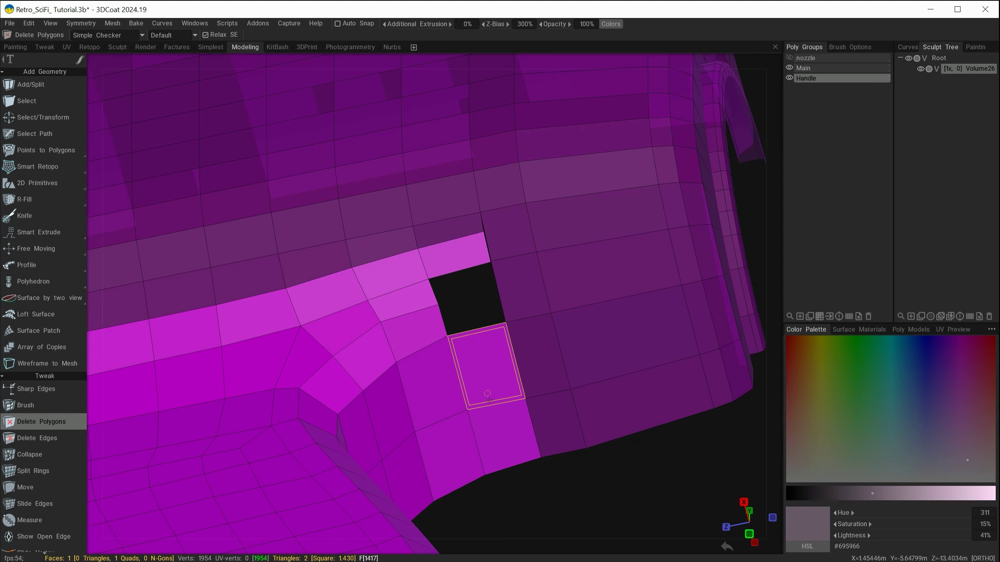
scroll(512, 372, "up", 5)
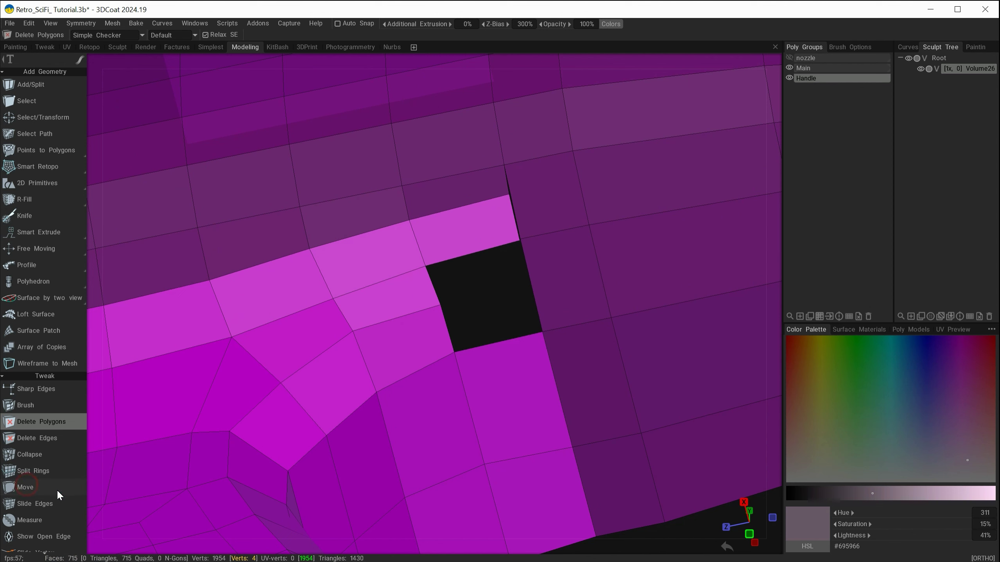
left_click(33, 490)
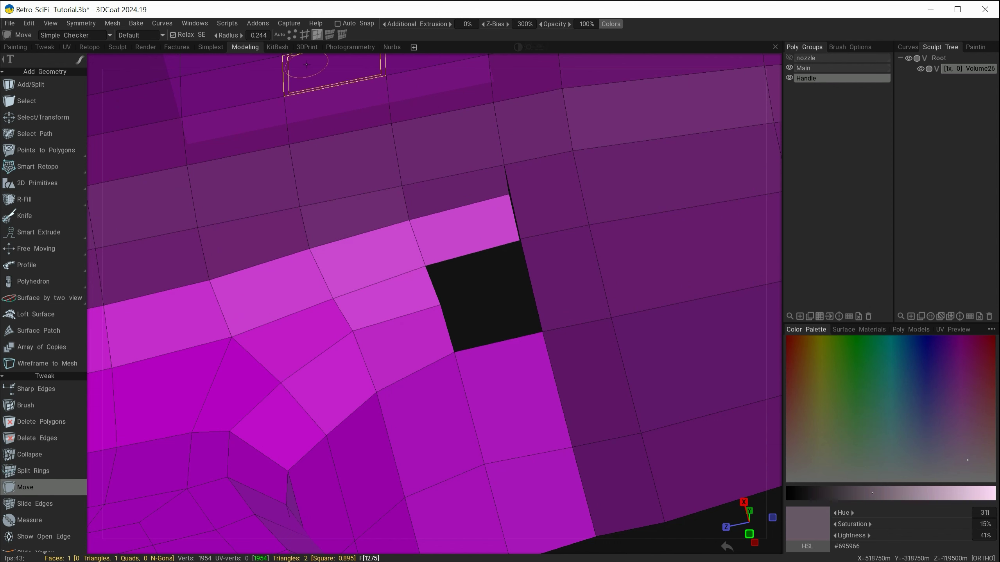
left_click(294, 33)
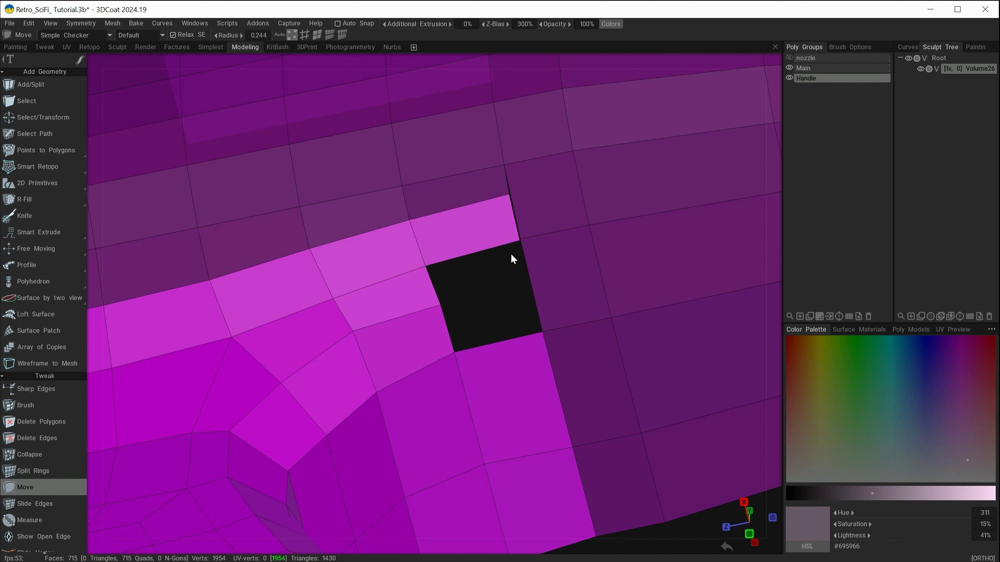
mouse_move(517, 240)
left_mouse_down()
mouse_move(475, 248)
mouse_move(474, 259)
left_mouse_up()
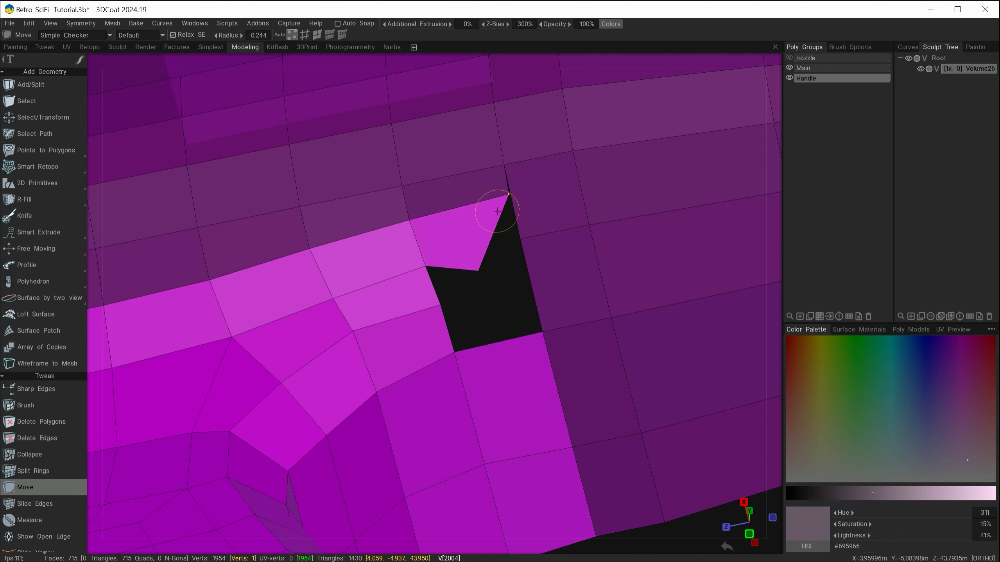
left_click_drag(506, 201, 490, 228)
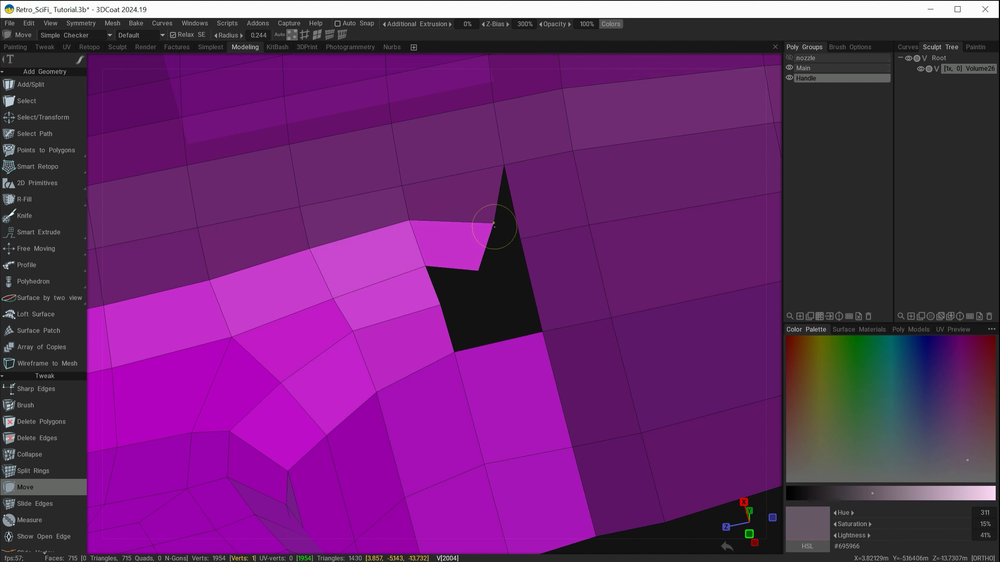
left_click_drag(494, 226, 520, 242)
key("ctrl+z")
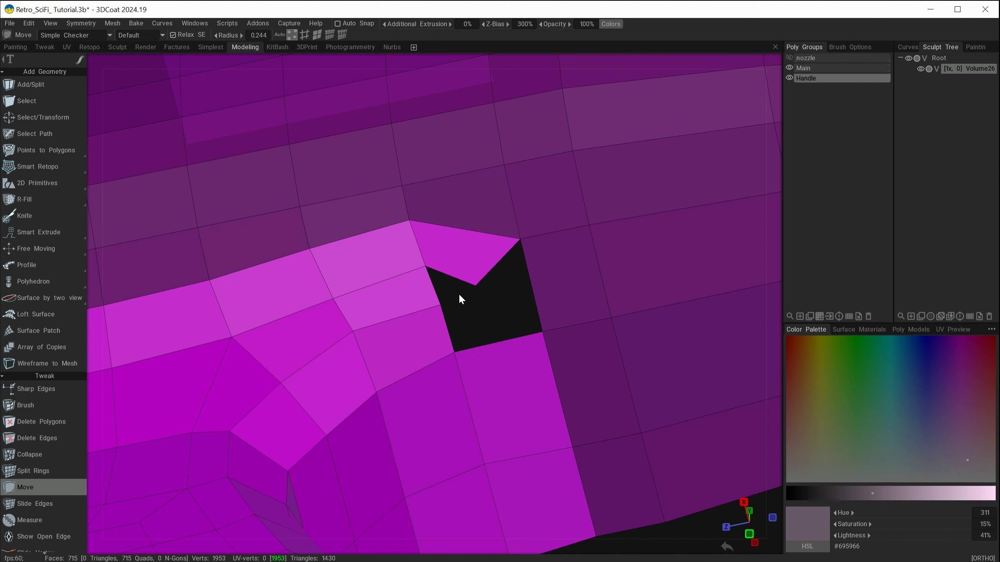
- Weld the face's loose vertex to the handle vertex at the hole, and shift two neighbouring vertices inward to even out the quads
left_click_drag(476, 284, 441, 302)
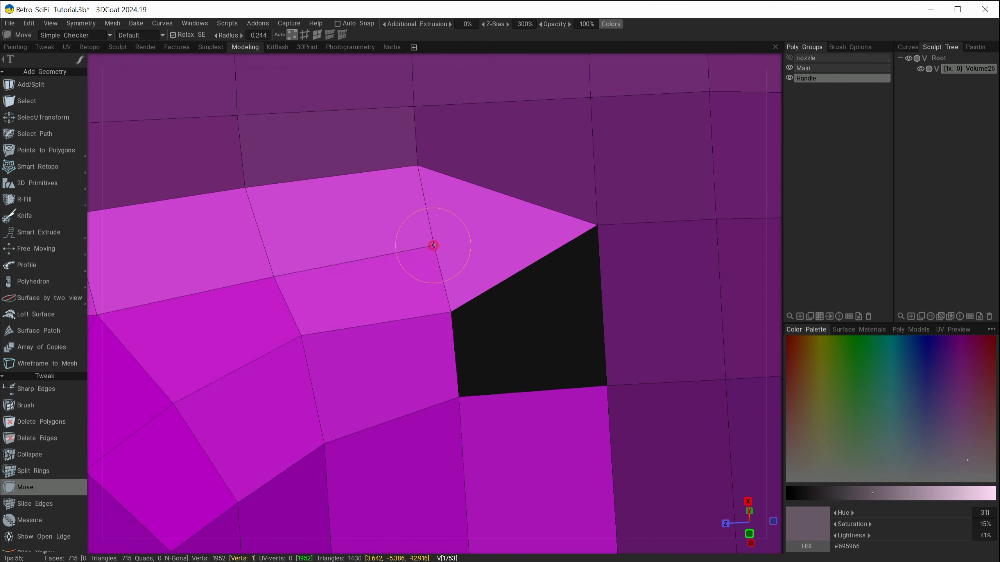
mouse_move(433, 245)
left_mouse_down()
mouse_move(392, 224)
mouse_move(397, 249)
left_mouse_up()
left_click_drag(304, 337, 296, 342)
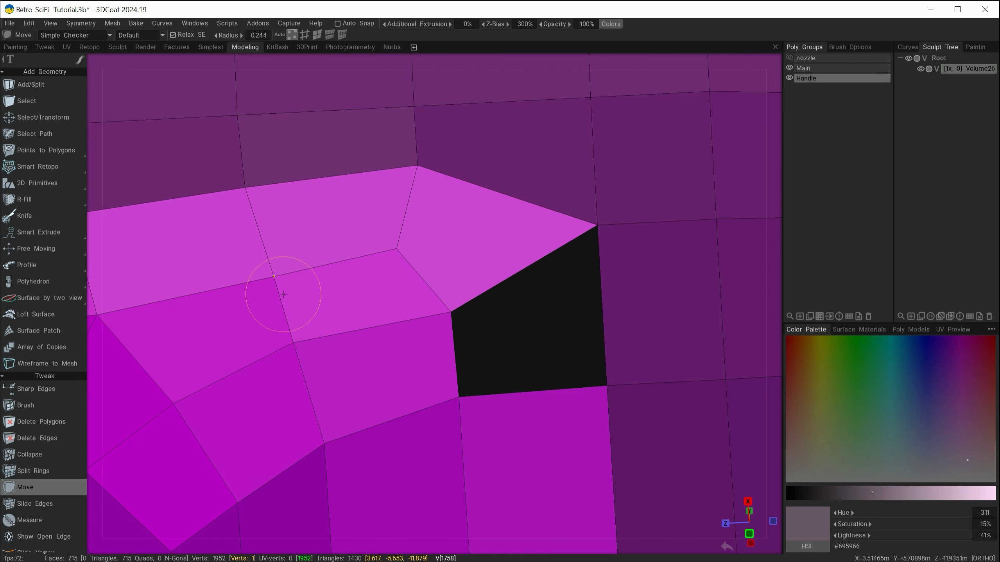
- Fill the remaining four-sided hole between handle and main body with one polygon using Points to Polygons
right_click_drag(395, 363, 346, 330)
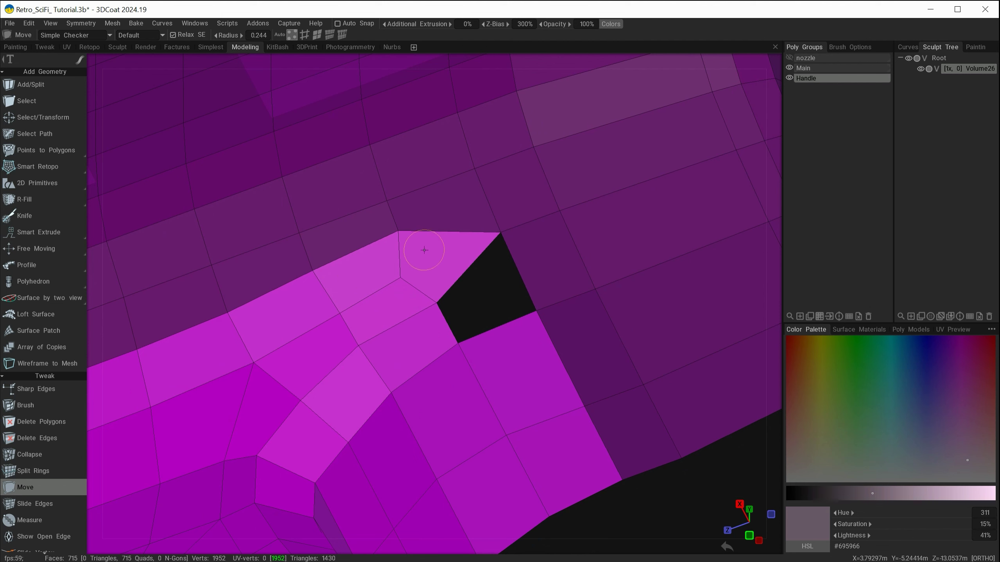
right_click_drag(490, 310, 449, 277)
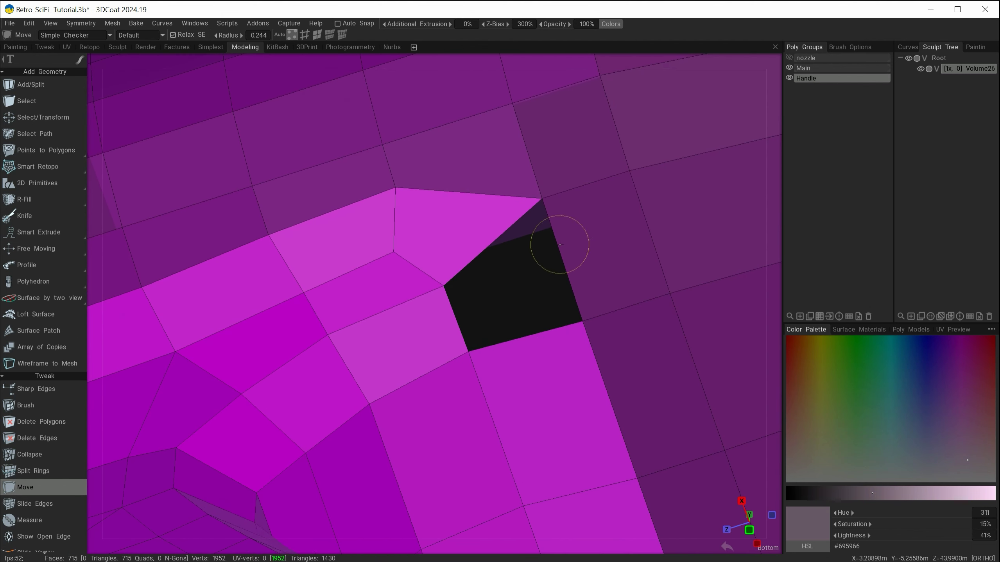
left_click(33, 156)
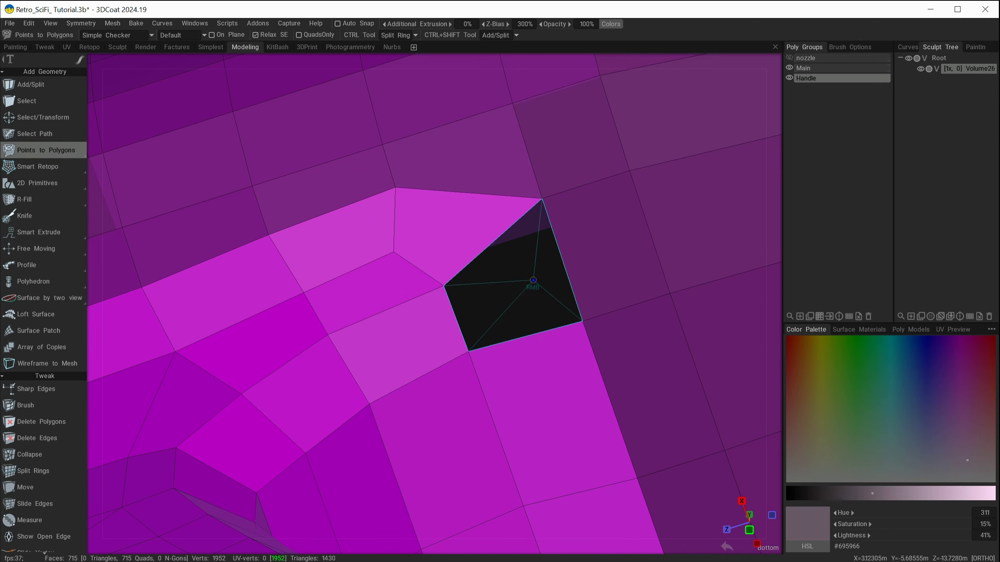
right_click(533, 279)
right_click_drag(533, 280, 451, 341, "alt")
left_click_drag(452, 341, 376, 479, "alt")
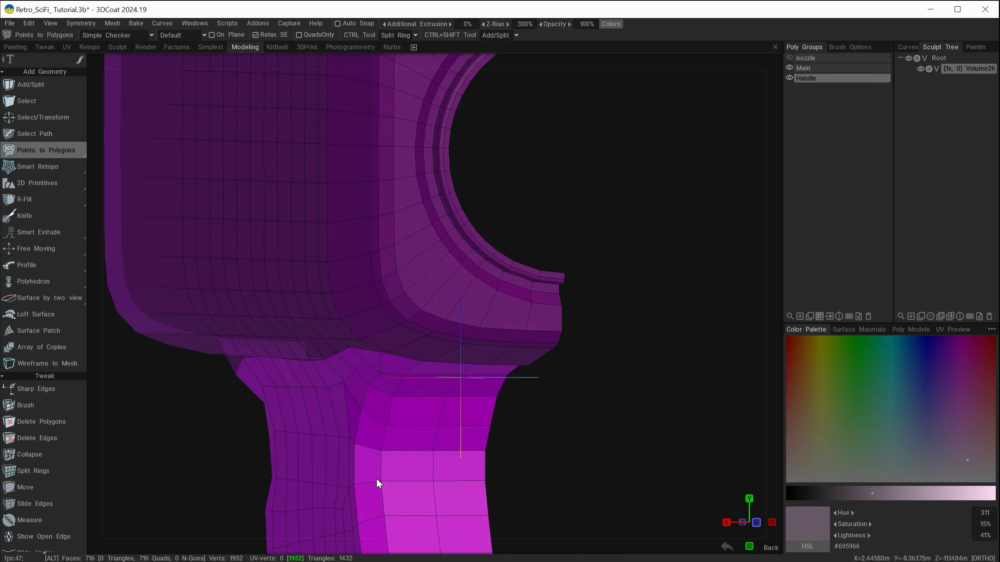
- Examine the closed join between handle and main body from the side and underneath
right_click_drag(377, 479, 361, 382, "alt")
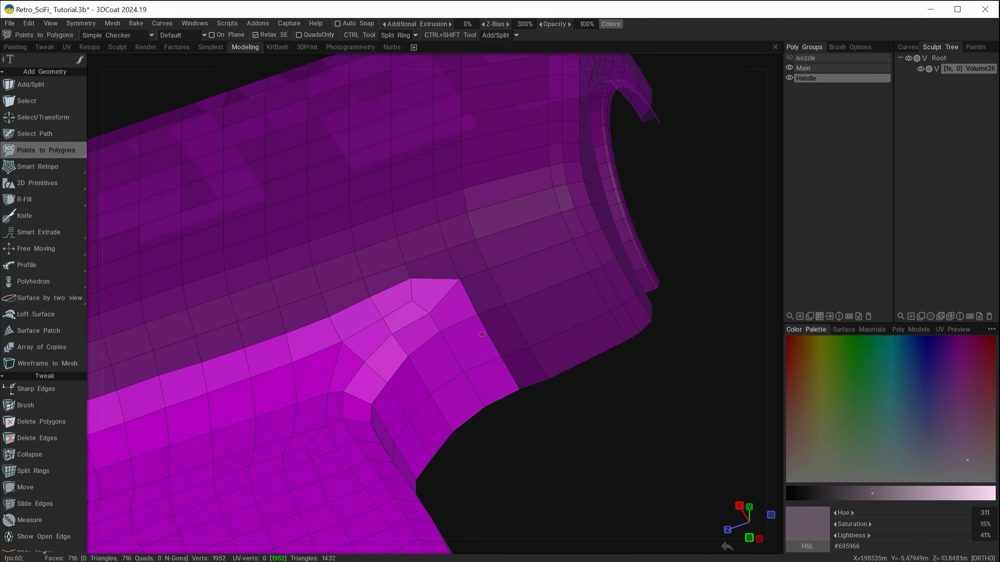
mouse_move(612, 256)
left_mouse_down("alt")
mouse_move(580, 278)
mouse_move(570, 258)
left_mouse_up("alt")
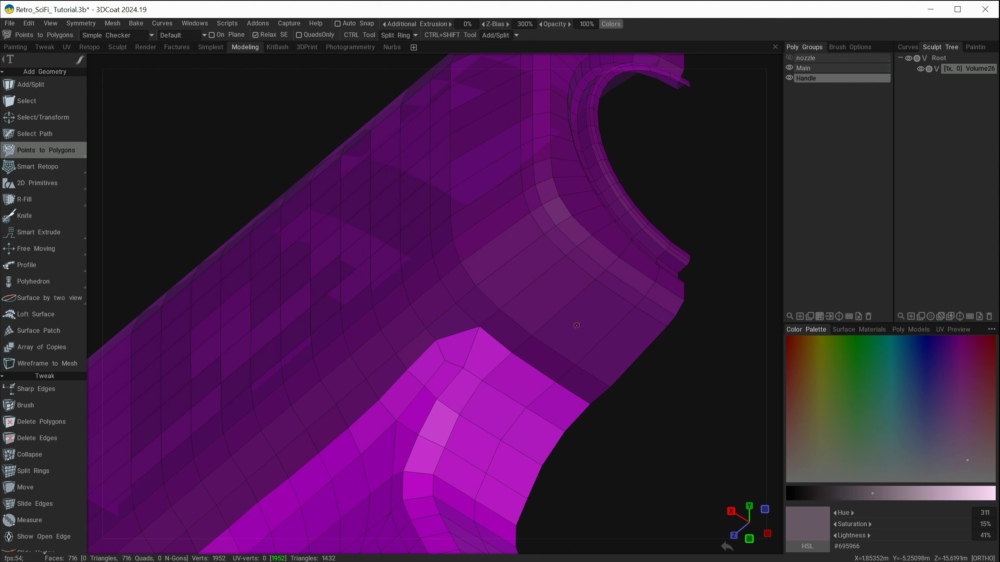
right_click_drag(513, 239, 473, 257, "alt")
middle_click_drag(473, 257, 563, 256, "alt")
right_click_drag(457, 407, 582, 419, "alt")
left_click_drag(527, 402, 528, 375, "alt")
right_click_drag(528, 379, 483, 262, "alt")
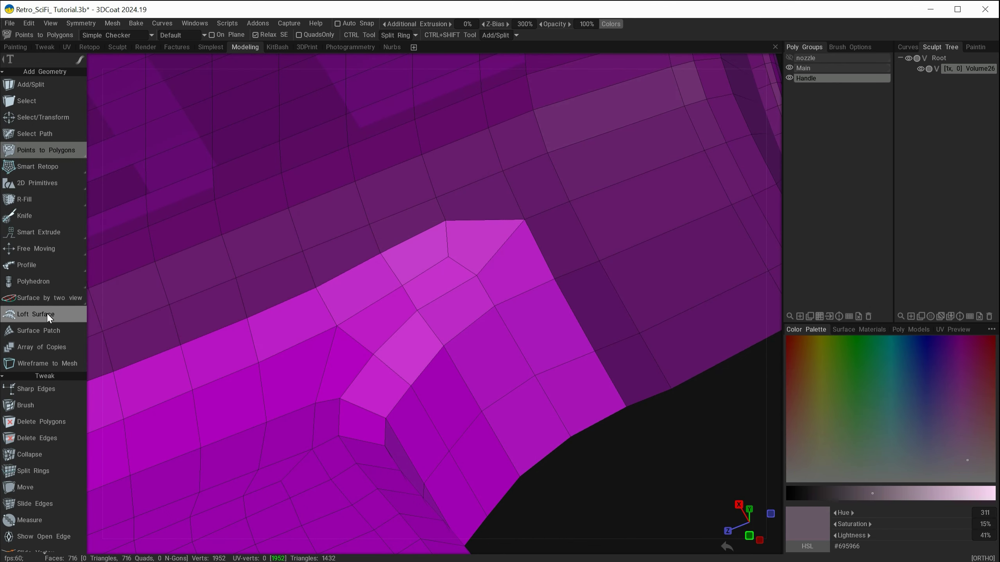
- Use Slide Vertex to adjust the vertices beside the filled corner where the neck flares into the main body
left_click(43, 487)
right_click_drag(447, 264, 247, 399, "alt")
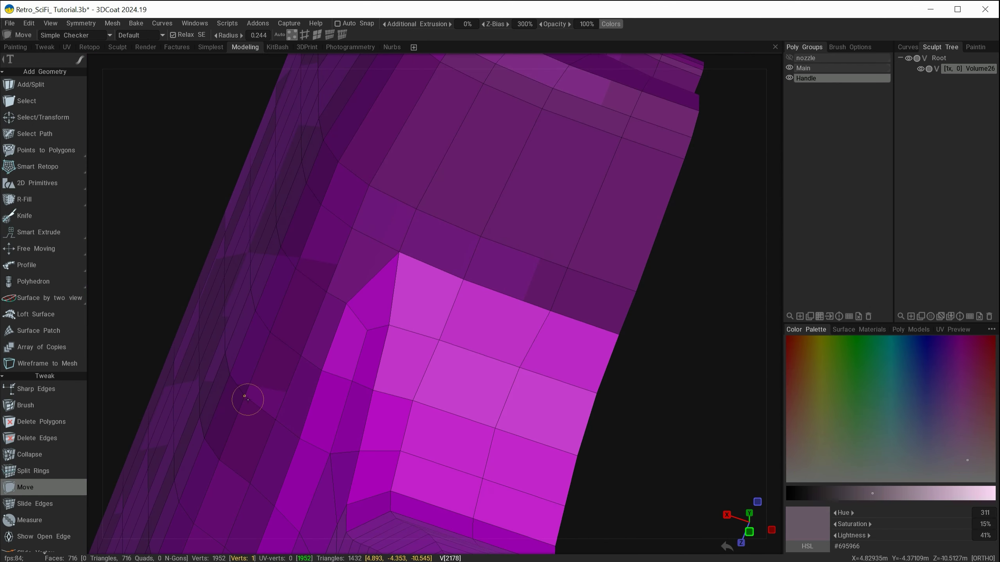
scroll(35, 352, "down", 5)
left_click(35, 352)
right_click_drag(527, 371, 338, 377, "alt")
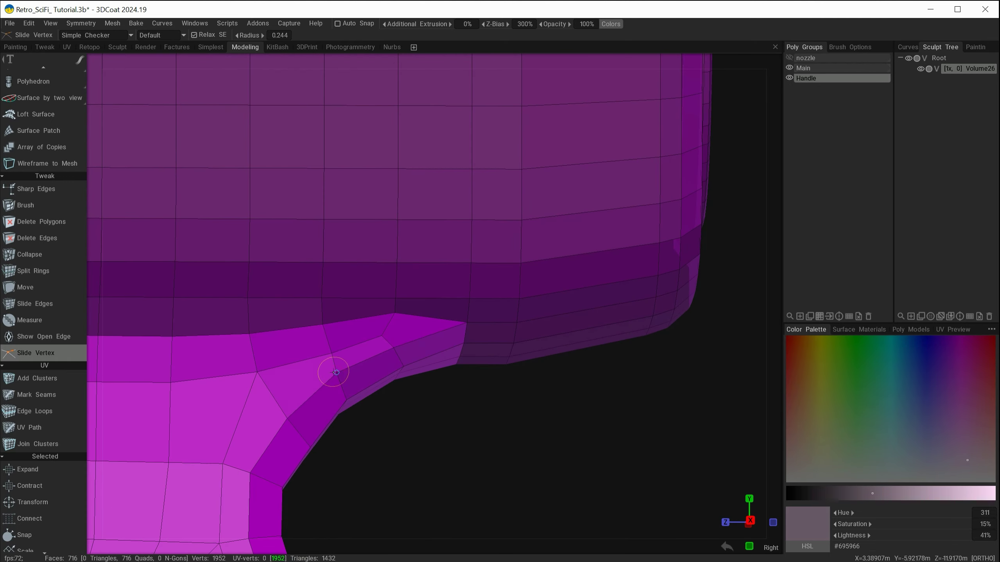
right_click_drag(293, 419, 332, 353, "alt")
mouse_move(373, 335)
left_mouse_down("alt")
mouse_move(288, 403)
mouse_move(368, 319)
left_mouse_up("alt")
left_click_drag(437, 398, 501, 453, "alt")
right_click_drag(502, 457, 346, 391, "alt")
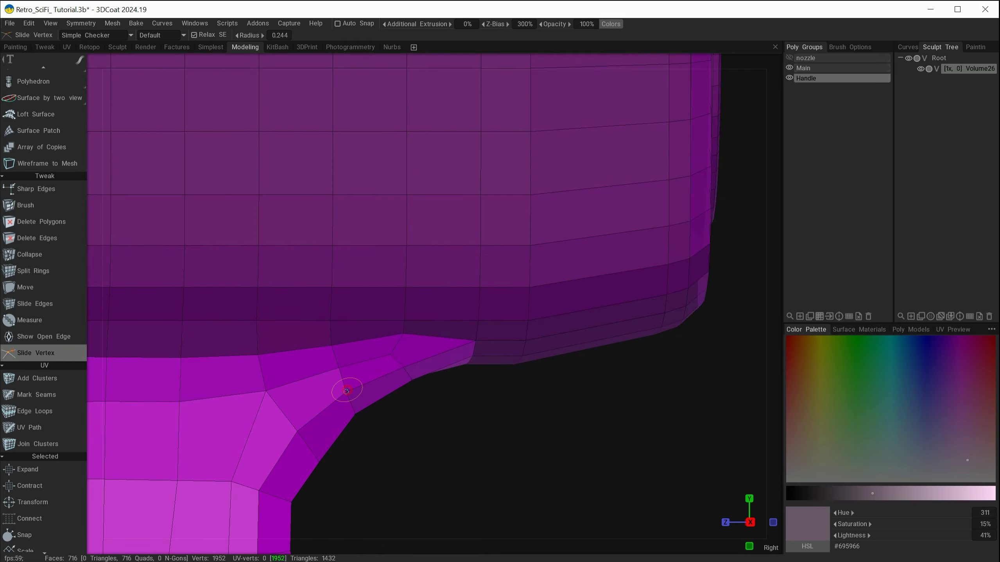
- Slide the vertices along the neck's curved side edge to even out the spacing and smooth its profile
right_click_drag(298, 431, 475, 401, "alt")
right_click_drag(328, 278, 476, 220, "alt")
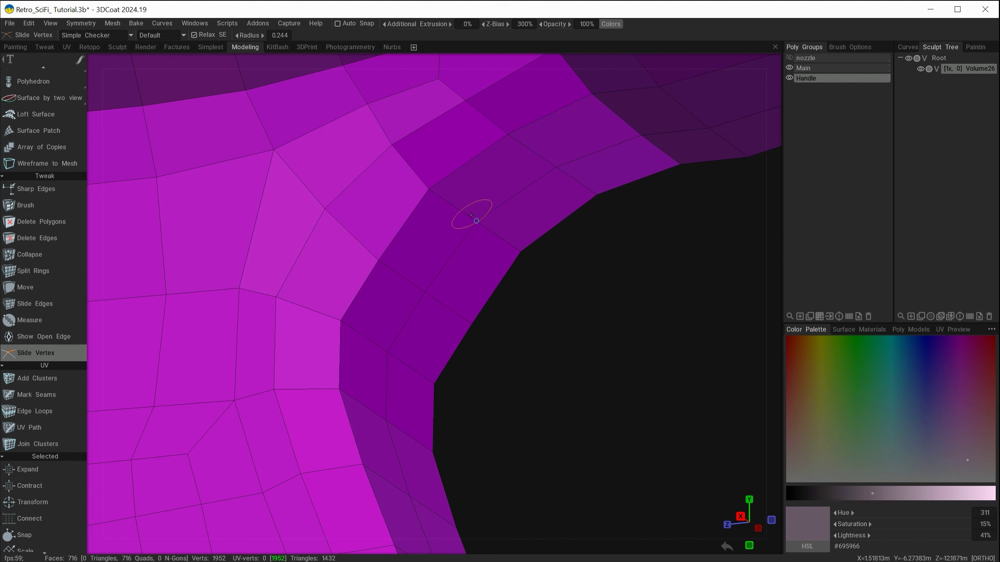
right_click_drag(373, 366, 435, 340, "alt")
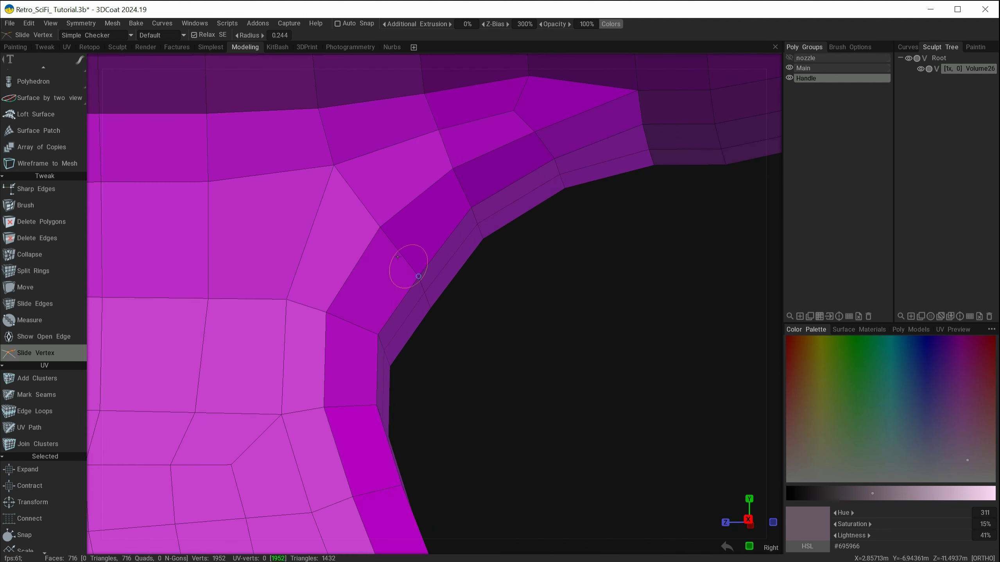
mouse_move(398, 256)
right_mouse_down("alt")
mouse_move(466, 363)
mouse_move(464, 350)
right_mouse_up("alt")
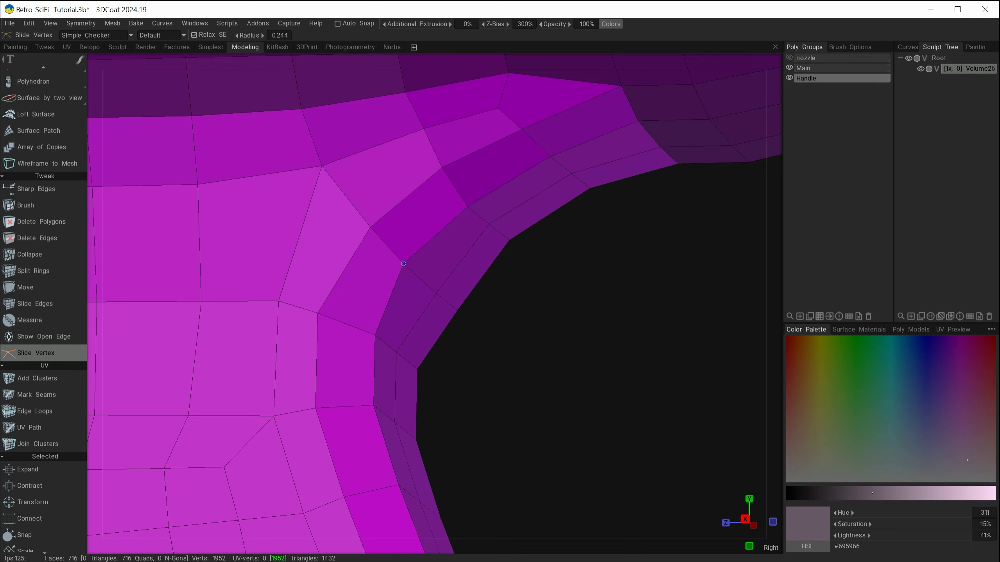
- Select the single edge across the curved underside of the neck and move it with Select/Transform to smooth the neck's profile
right_click_drag(452, 310, 469, 337, "alt")
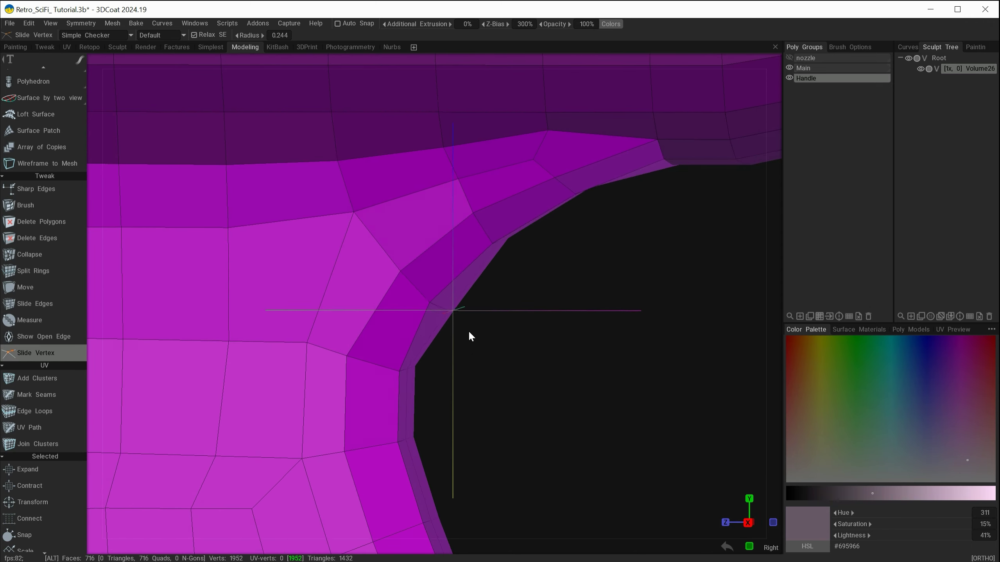
left_click_drag(469, 337, 397, 323, "alt")
key("space")
left_click(222, 73)
key("space")
left_click_drag(464, 299, 508, 320, "alt")
key("space")
left_click(449, 181)
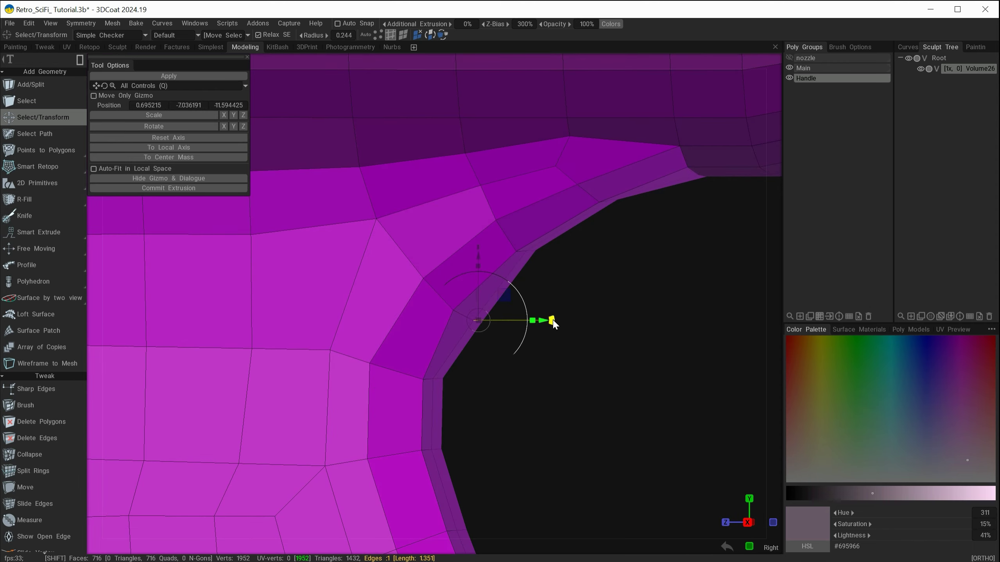
left_click_drag(519, 354, 517, 352)
left_click_drag(525, 388, 546, 406, "alt")
right_click_drag(590, 414, 354, 346, "alt")
left_click_drag(504, 415, 484, 373, "alt")
key("Escape")
right_click_drag(485, 373, 626, 412, "alt")
left_click_drag(625, 413, 562, 408, "alt")
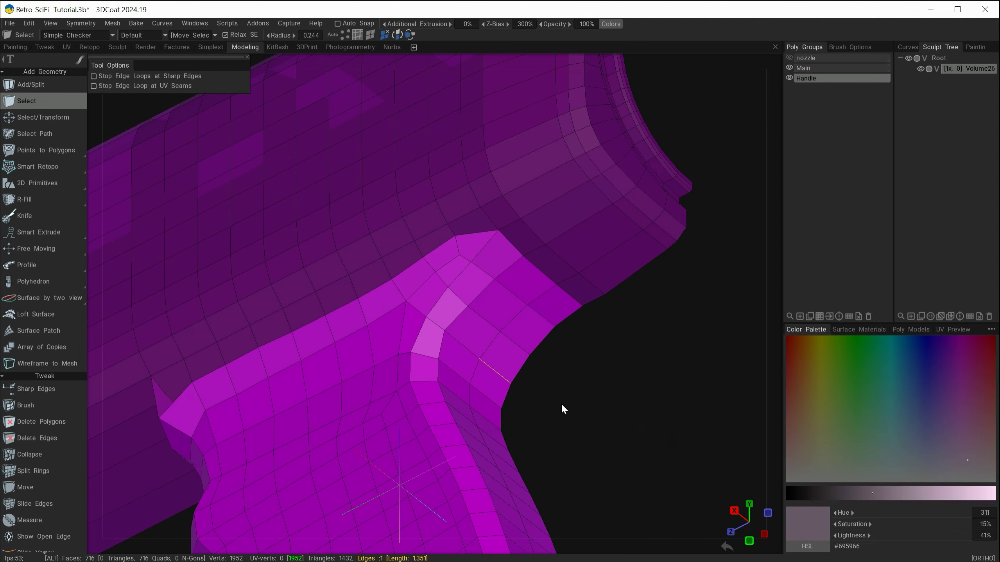
- Select the three open edges at the end of the main body's underside and move them forward, widening the gap to the handle's front
left_click_drag(449, 260, 456, 334, "alt")
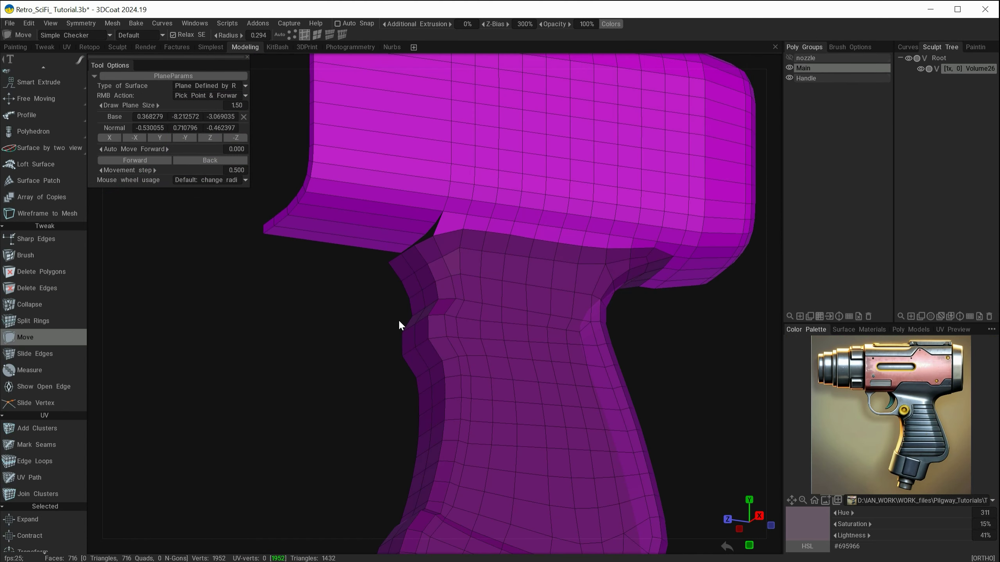
mouse_move(413, 333)
left_mouse_down("alt")
mouse_move(440, 324)
mouse_move(425, 319)
left_mouse_up("alt")
right_click_drag(420, 289, 490, 341, "alt")
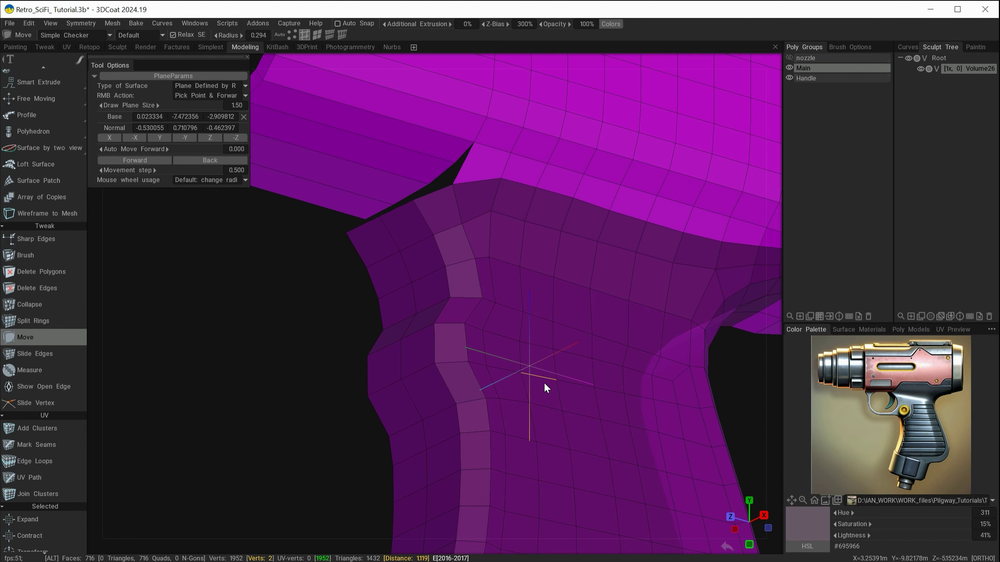
middle_click_drag(523, 377, 576, 436, "alt")
mouse_move(558, 422)
left_mouse_down("alt")
mouse_move(542, 425)
mouse_move(553, 426)
left_mouse_up("alt")
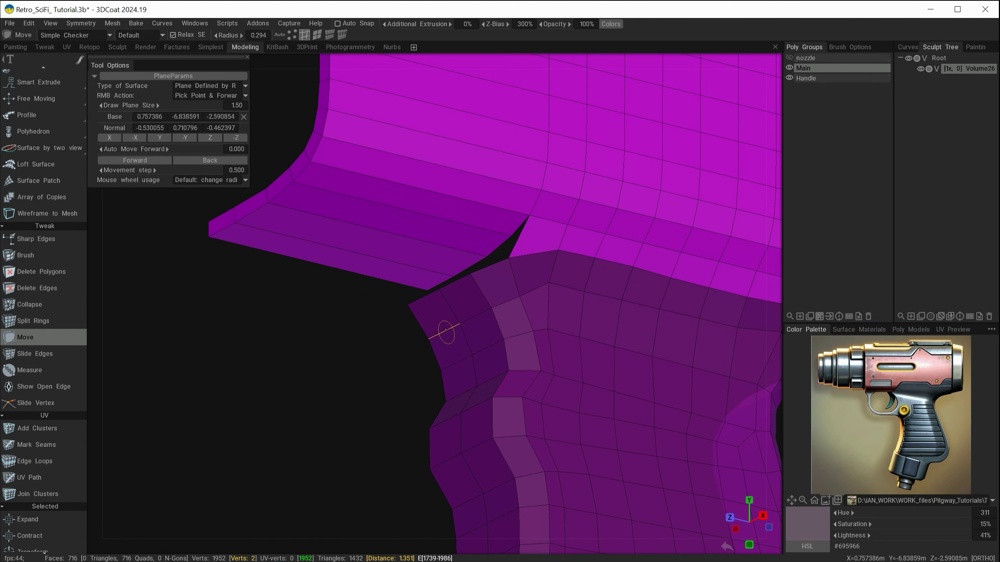
key("space")
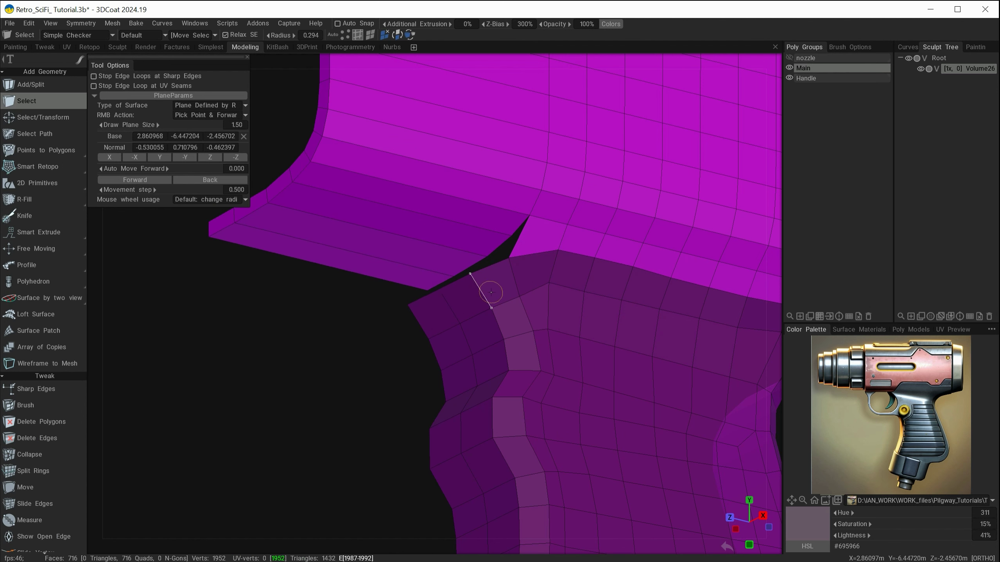
left_click(435, 283)
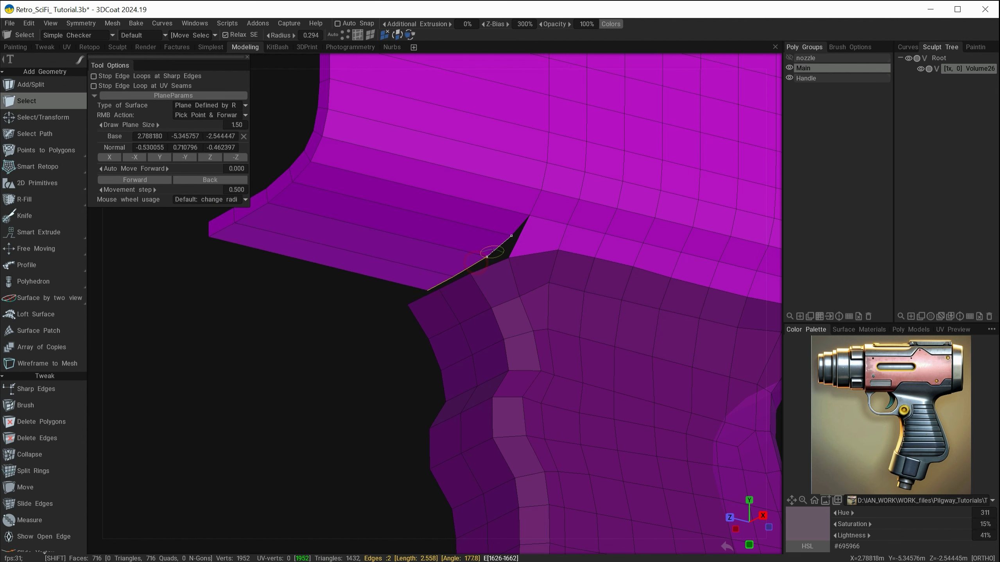
left_click(492, 251, "shift")
left_click_drag(471, 303, 438, 344, "alt")
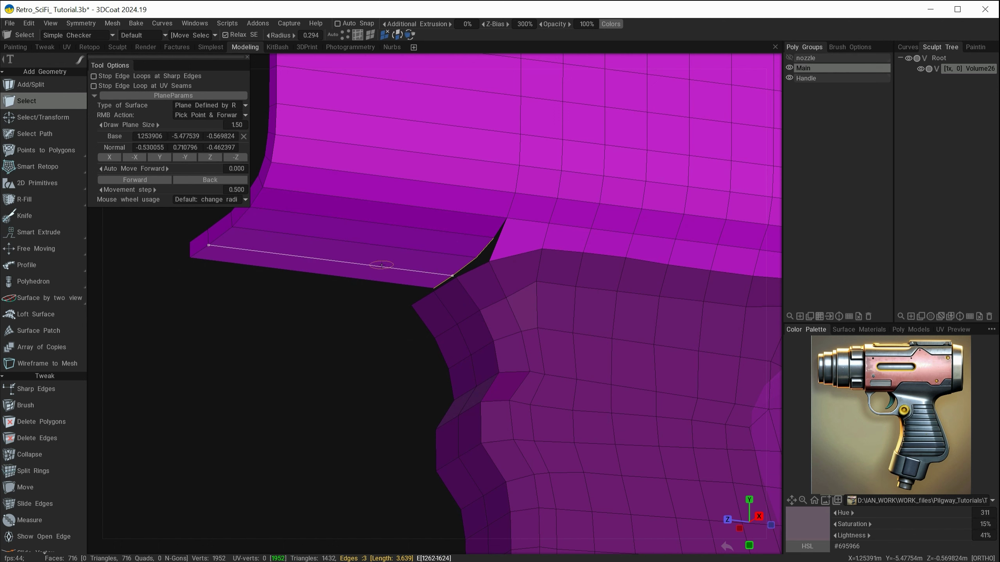
left_click_drag(462, 375, 444, 386, "alt")
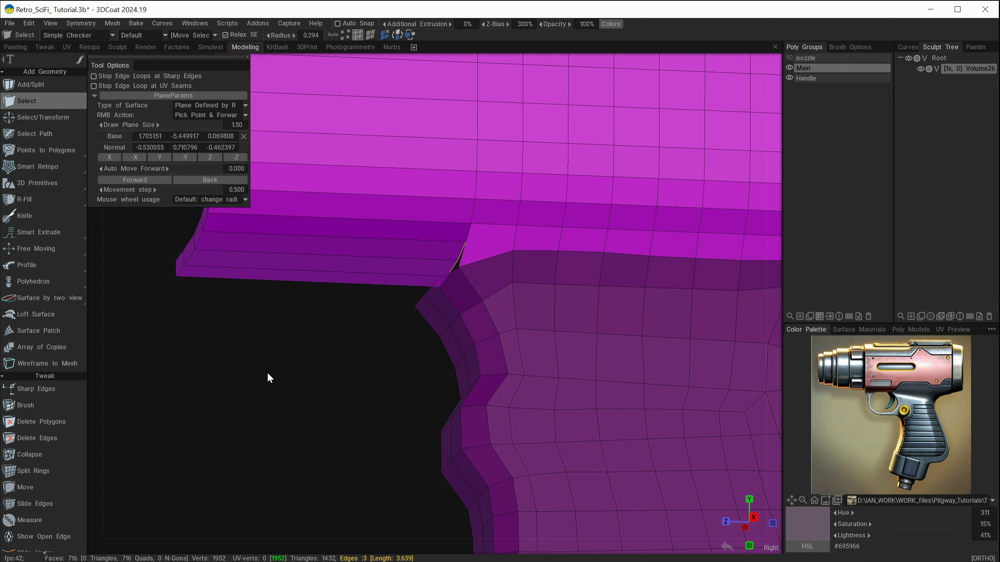
key("space")
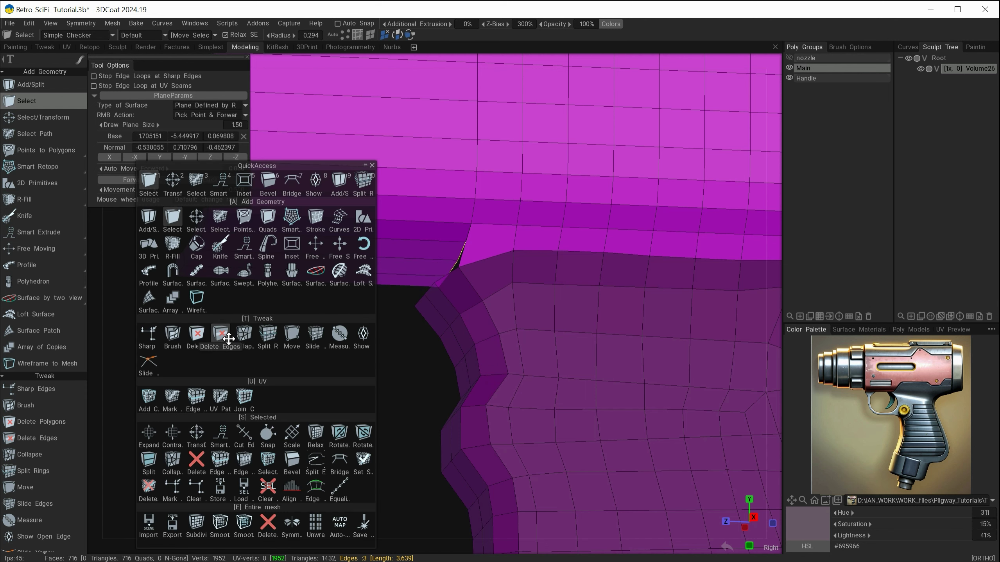
left_click(175, 184)
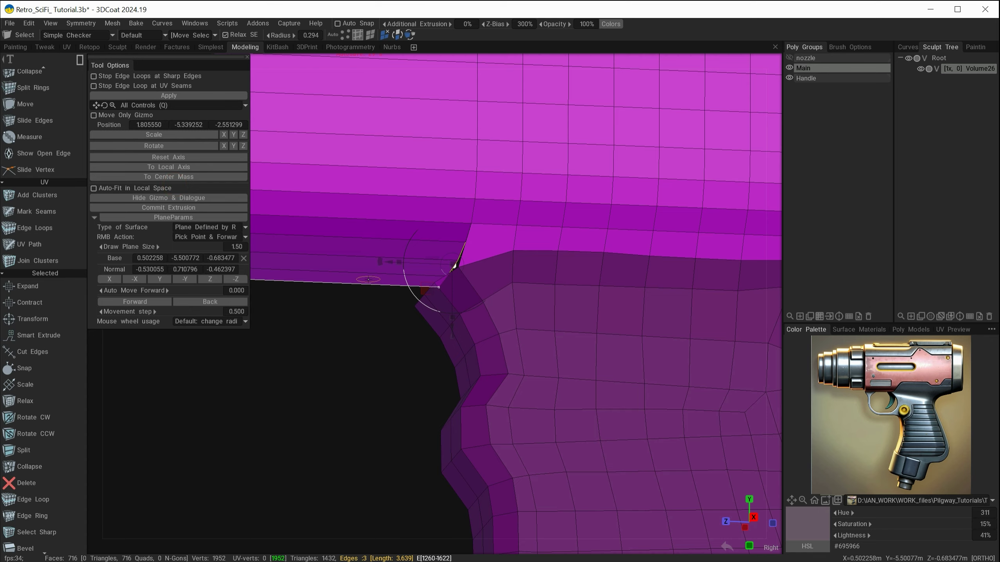
middle_click_drag(367, 373, 456, 473, "alt")
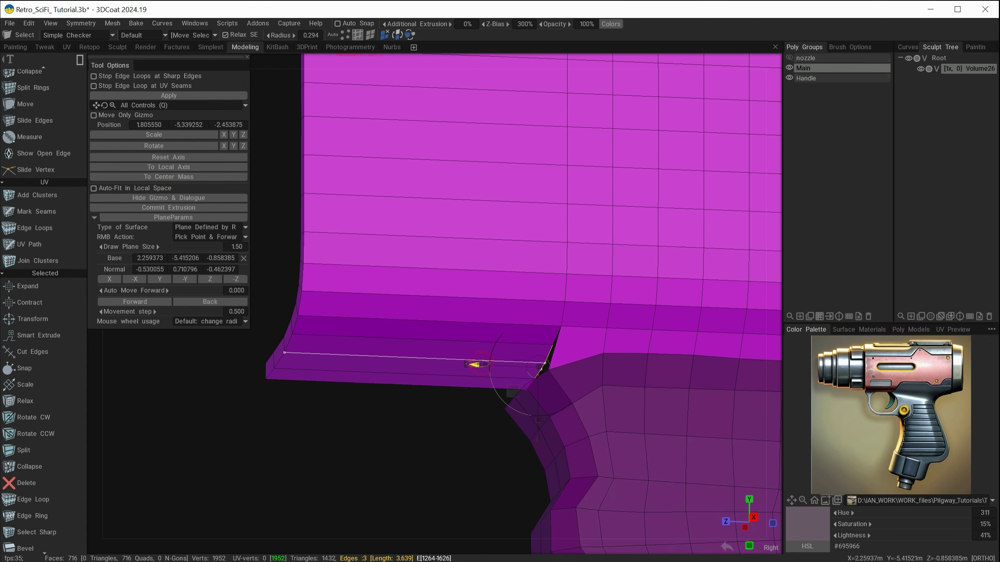
left_click_drag(539, 431, 487, 431)
key("Escape")
- Bridge two of the main body's open underside edges to the two facing edges at the top front of the handle
left_click_drag(427, 446, 412, 327, "alt")
middle_click_drag(452, 337, 462, 347, "alt")
left_click_drag(462, 347, 442, 383, "alt")
left_click(440, 378)
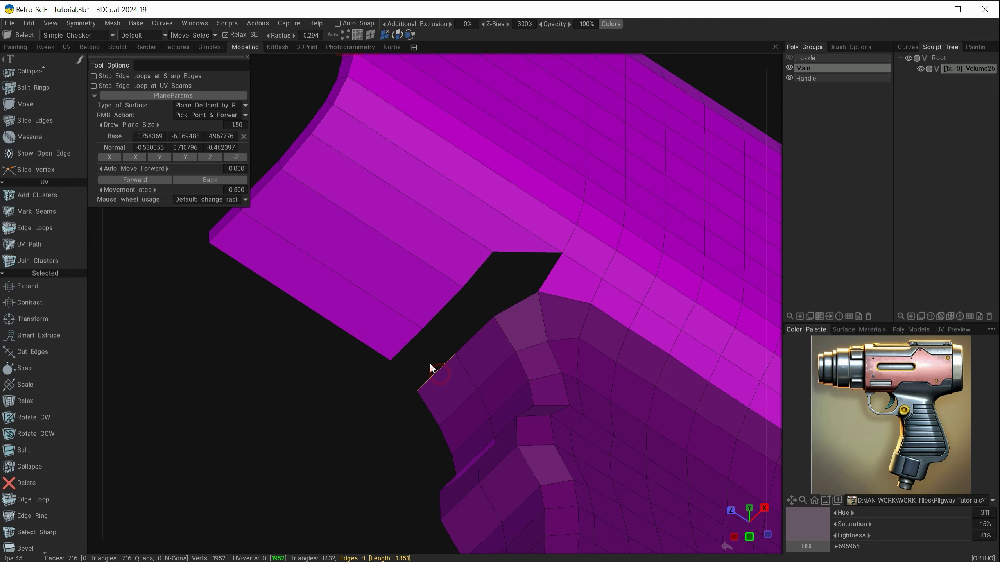
left_click(444, 311, "shift")
right_click(293, 405)
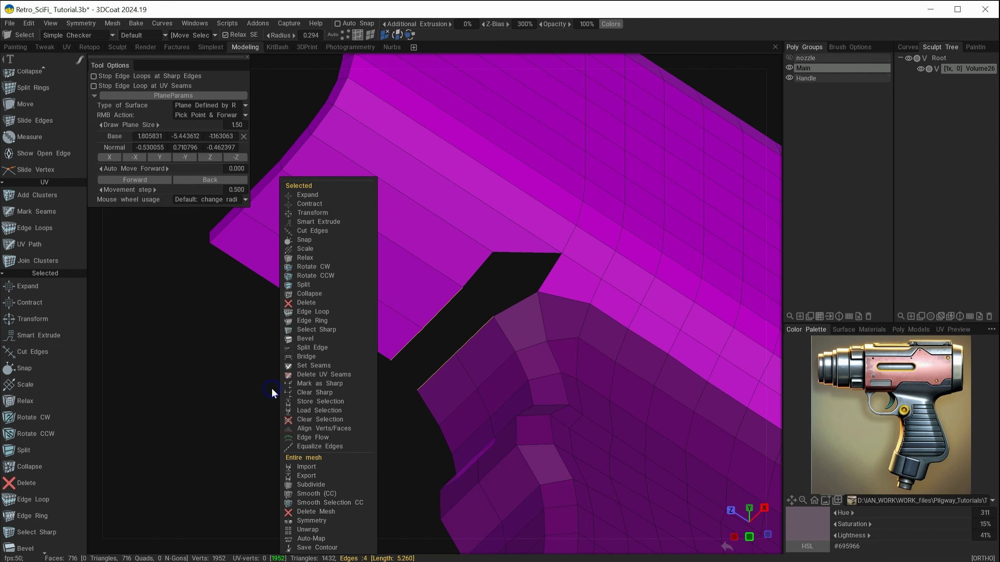
left_click(307, 357)
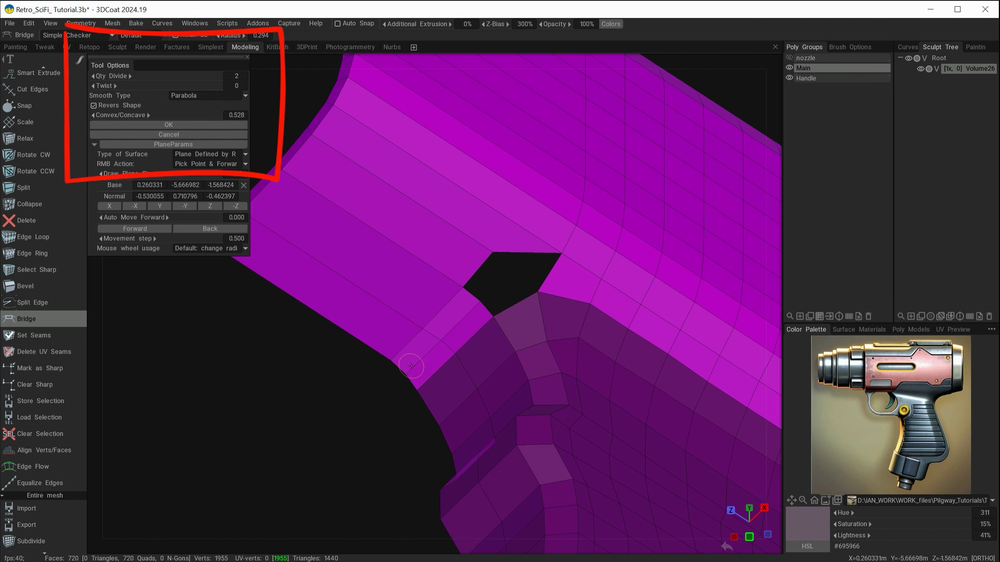
- Check the bridge's curve from the side and accept it with Qty Divide 2, Parabola smoothing and Convex/Concave 0.528
mouse_move(375, 397)
left_mouse_down("alt")
mouse_move(419, 417)
mouse_move(404, 450)
mouse_move(493, 394)
mouse_move(471, 429)
mouse_move(403, 475)
left_mouse_up("alt")
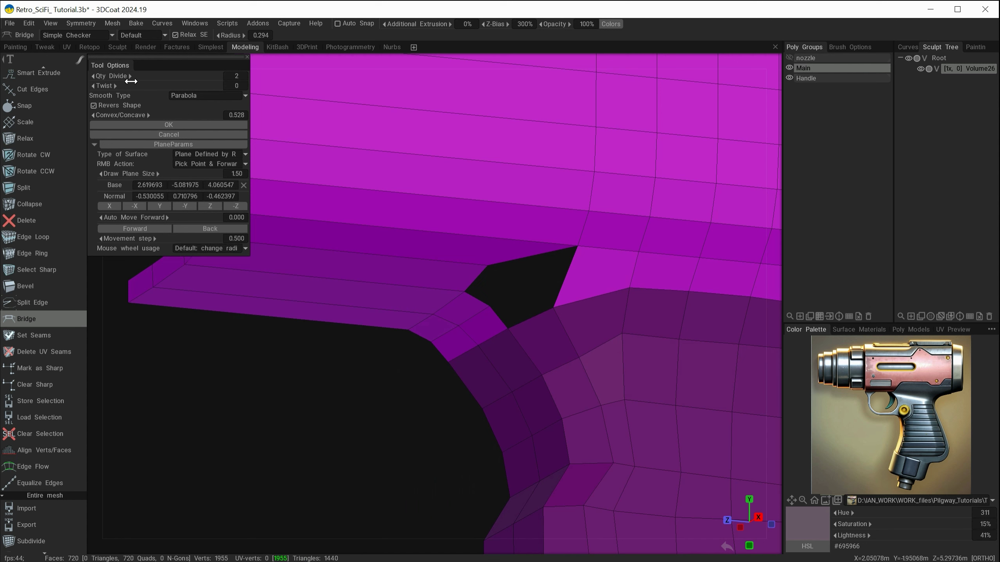
left_click(94, 106)
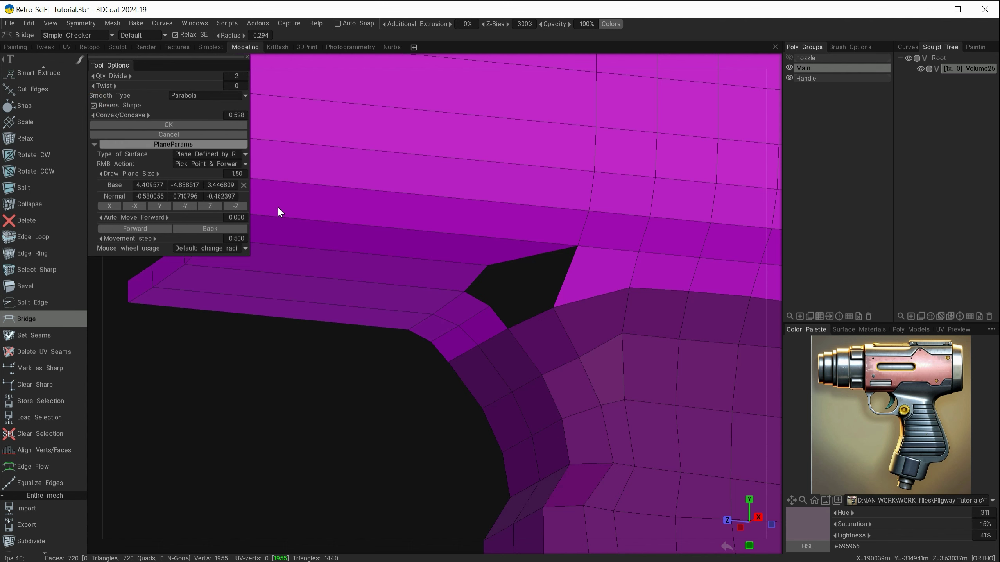
left_click_drag(376, 368, 362, 374, "alt")
right_click(351, 303)
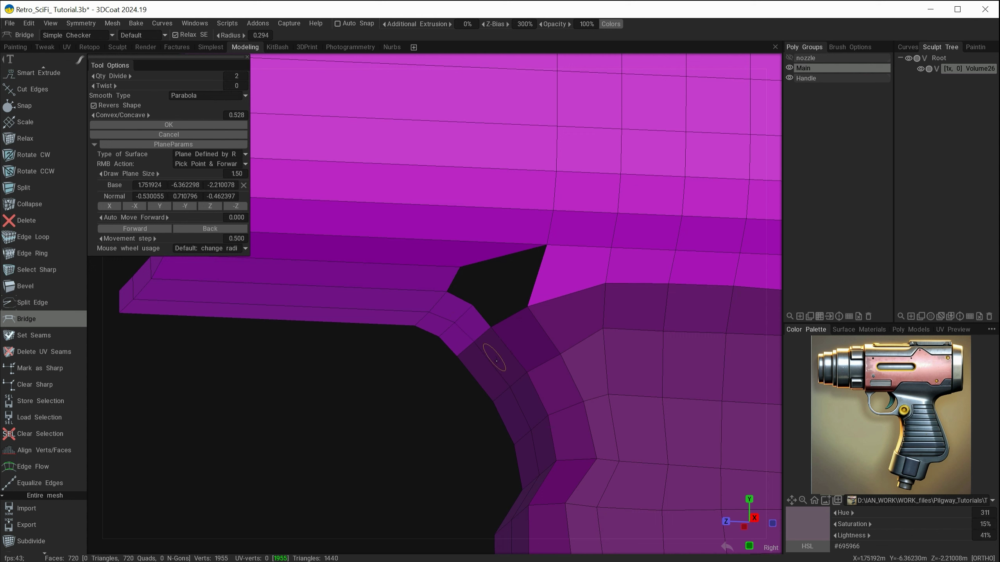
left_click_drag(457, 403, 478, 407, "alt")
left_click(172, 124)
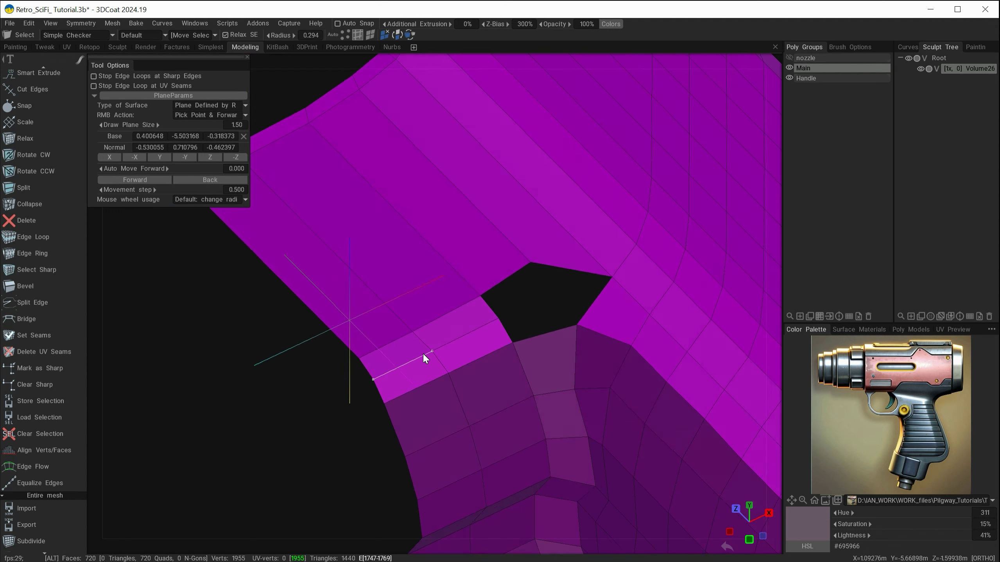
- Use Points to Polygons with On Plane enabled to place a new point in the middle of the remaining hole beside the bridge
mouse_move(587, 384)
left_mouse_down("alt")
mouse_move(500, 331)
mouse_move(467, 335)
left_mouse_up("alt")
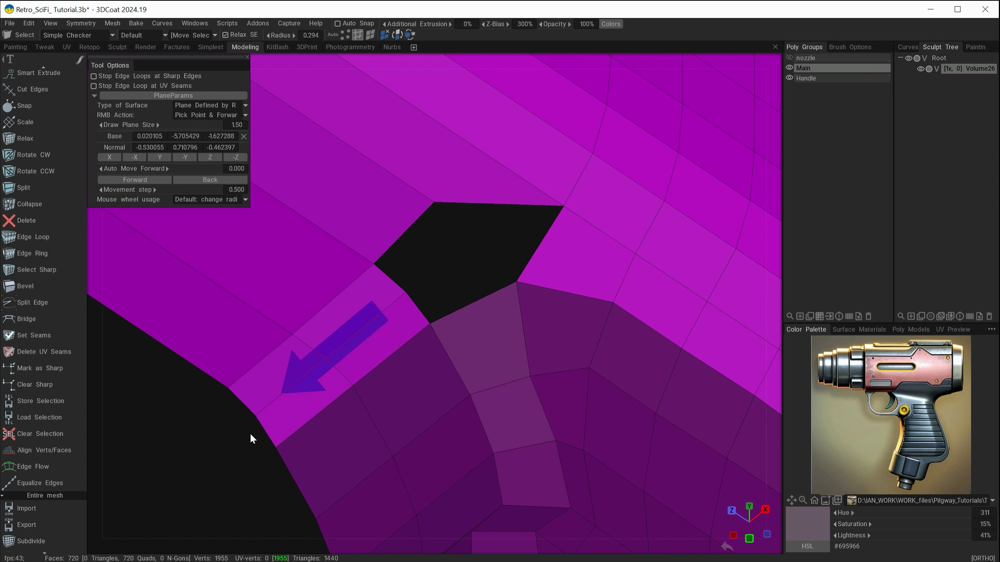
mouse_move(438, 350)
left_mouse_down("alt")
mouse_move(420, 378)
mouse_move(436, 360)
left_mouse_up("alt")
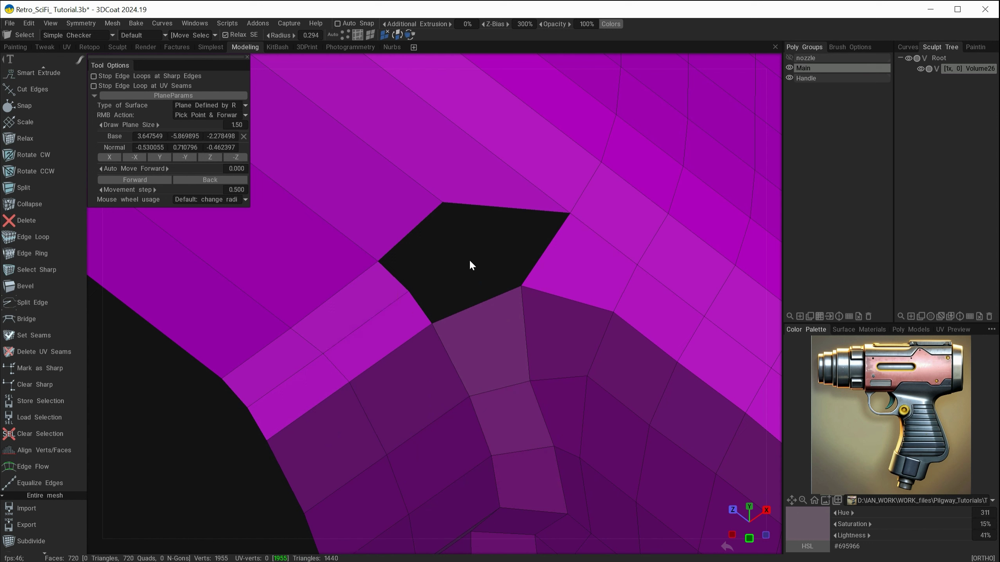
scroll(60, 299, "up", 5)
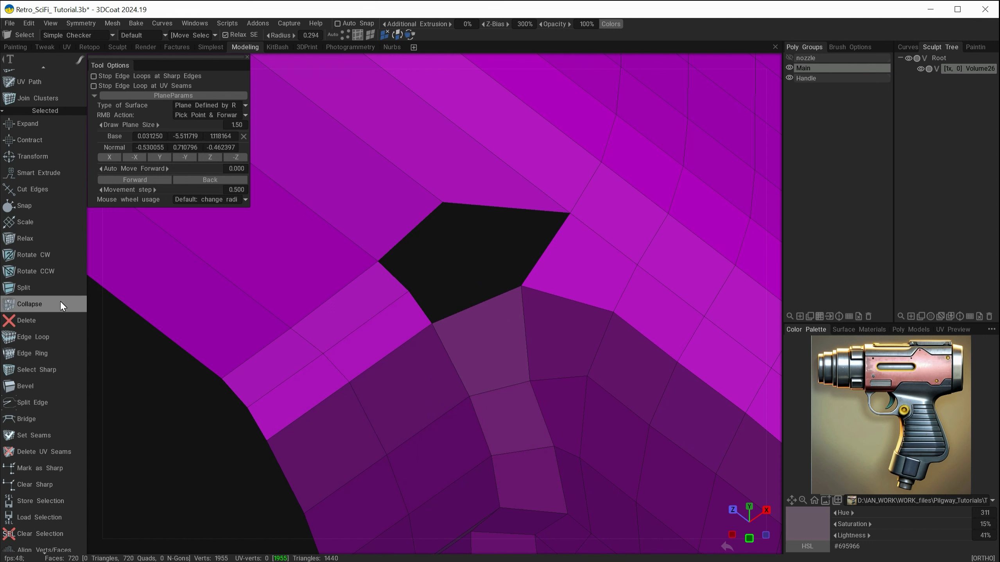
scroll(61, 298, "up", 6)
mouse_move(72, 165)
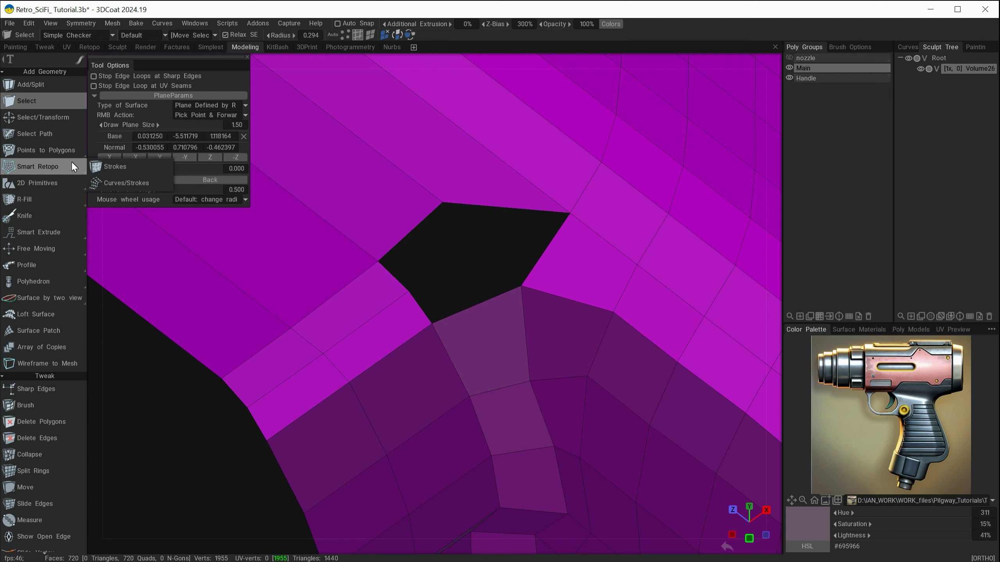
left_click(18, 151)
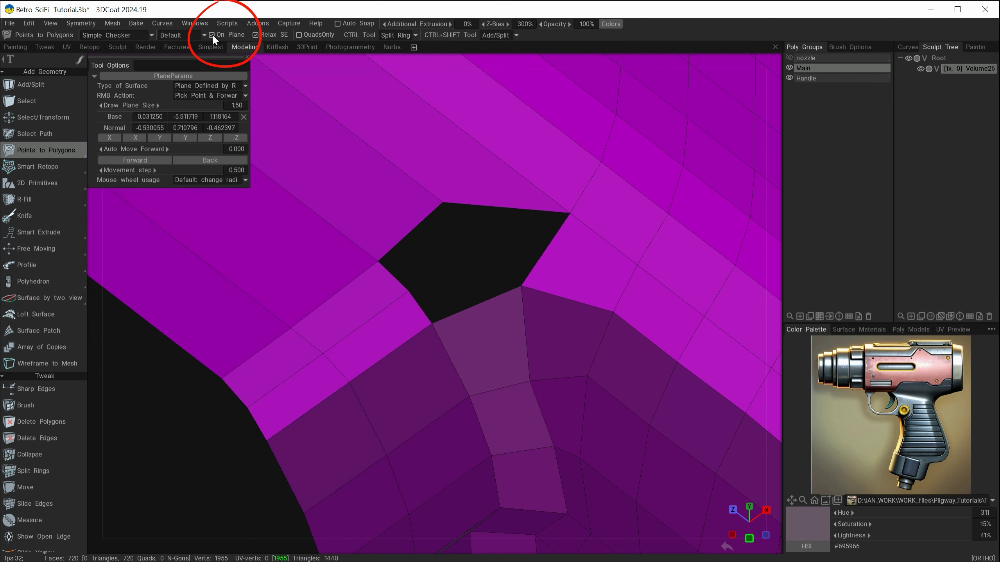
left_click(212, 35)
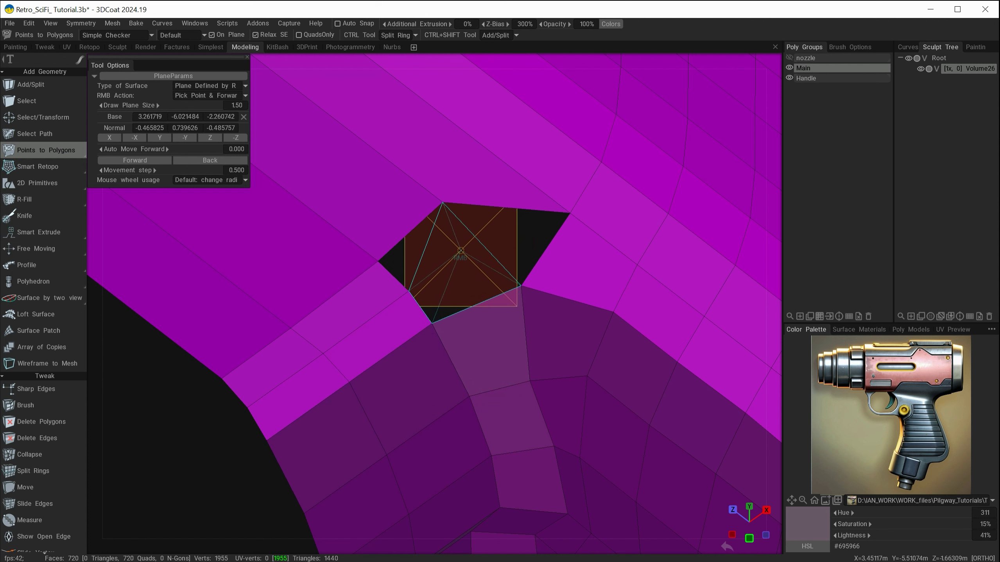
left_click(480, 246)
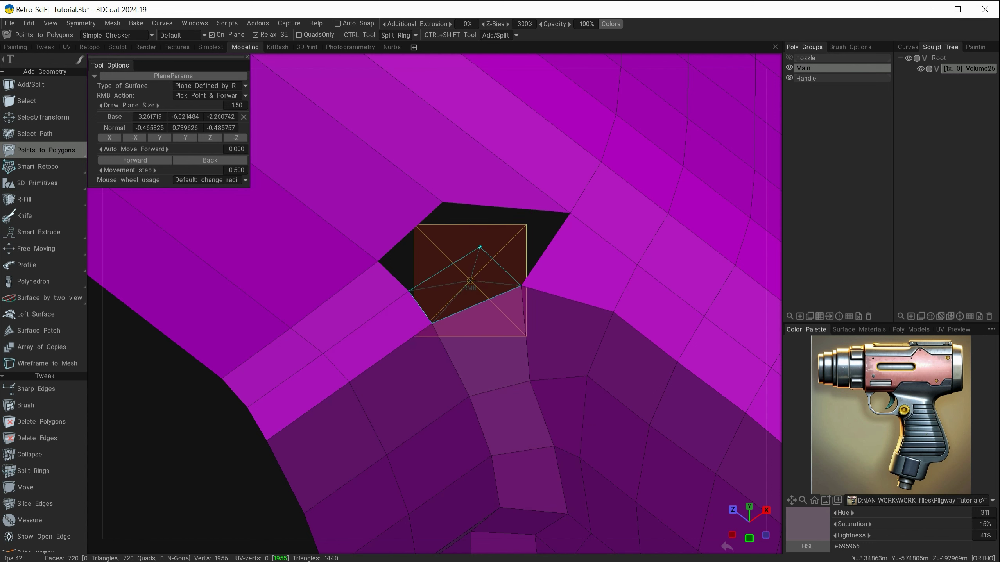
- Turn off On Plane and fill the hole with three polygons meeting at the new centre point
left_click(221, 34)
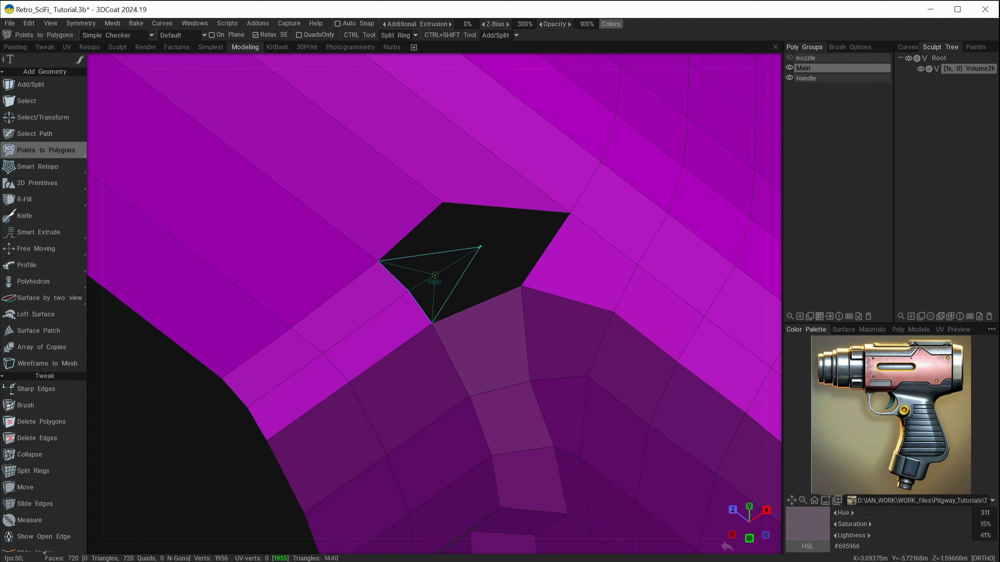
left_click(460, 285)
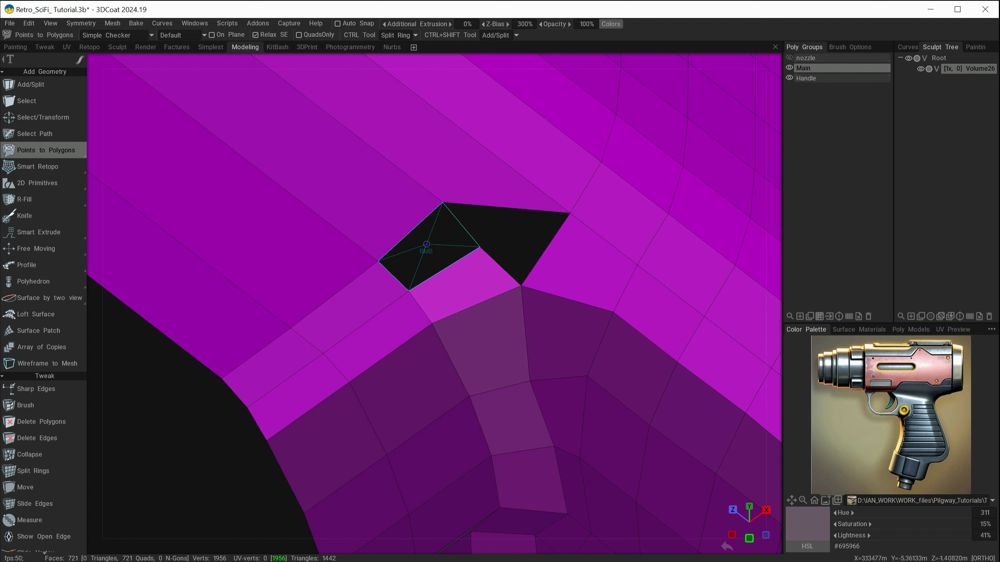
right_click(426, 244)
left_click_drag(442, 322, 406, 337, "alt")
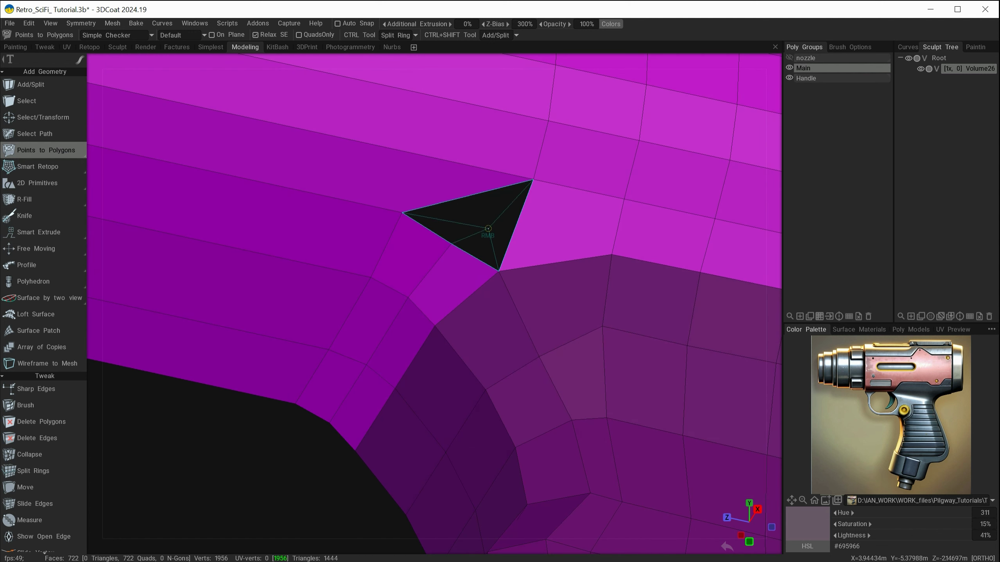
left_click(476, 222)
left_click_drag(476, 221, 431, 318, "alt")
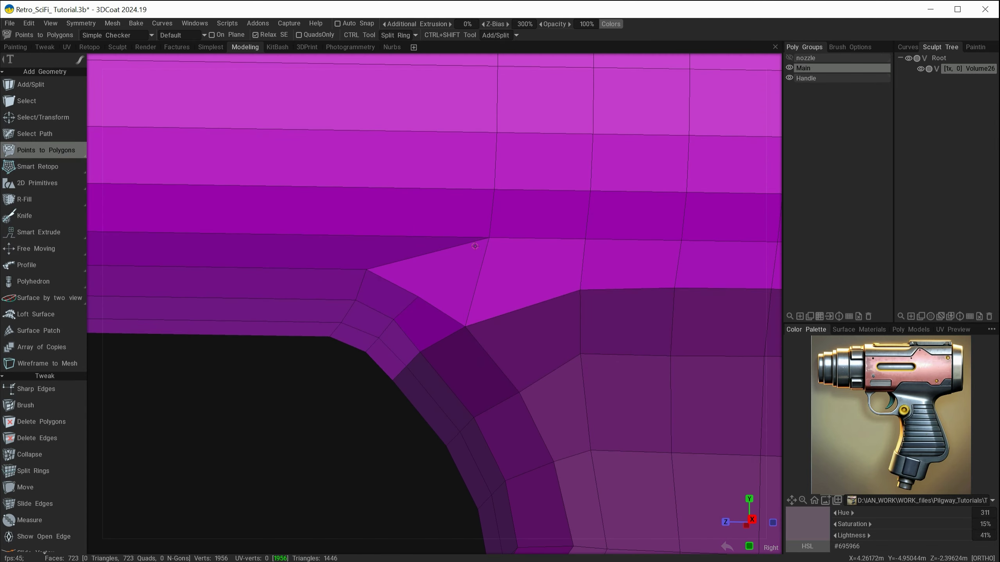
left_click_drag(448, 315, 397, 292, "alt")
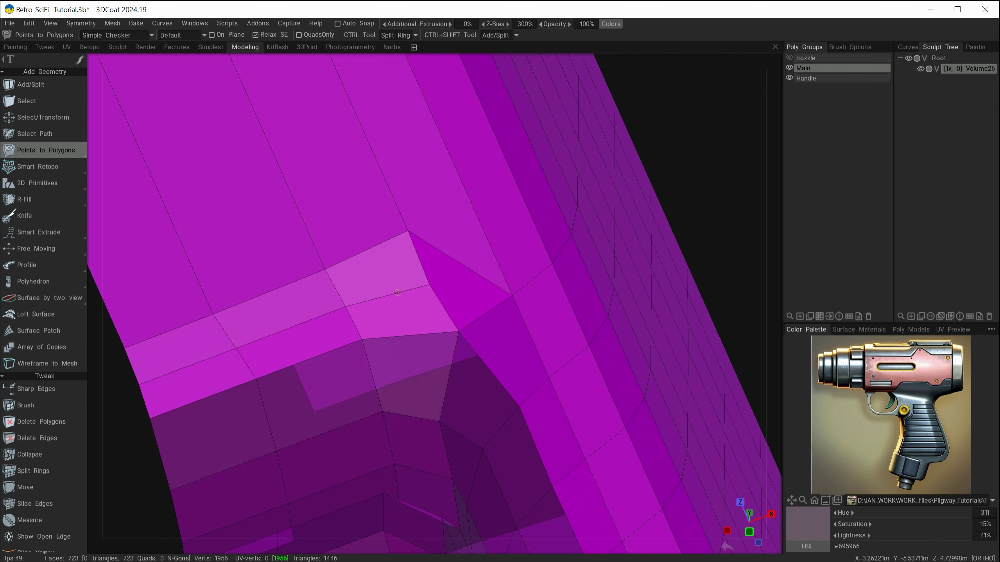
- Slide the vertices around the filled corner beside the front bridge along their edges with Slide Vertex to even out the quads
mouse_move(425, 293)
left_mouse_down()
mouse_move(409, 339)
mouse_move(339, 393)
mouse_move(386, 374)
left_mouse_up()
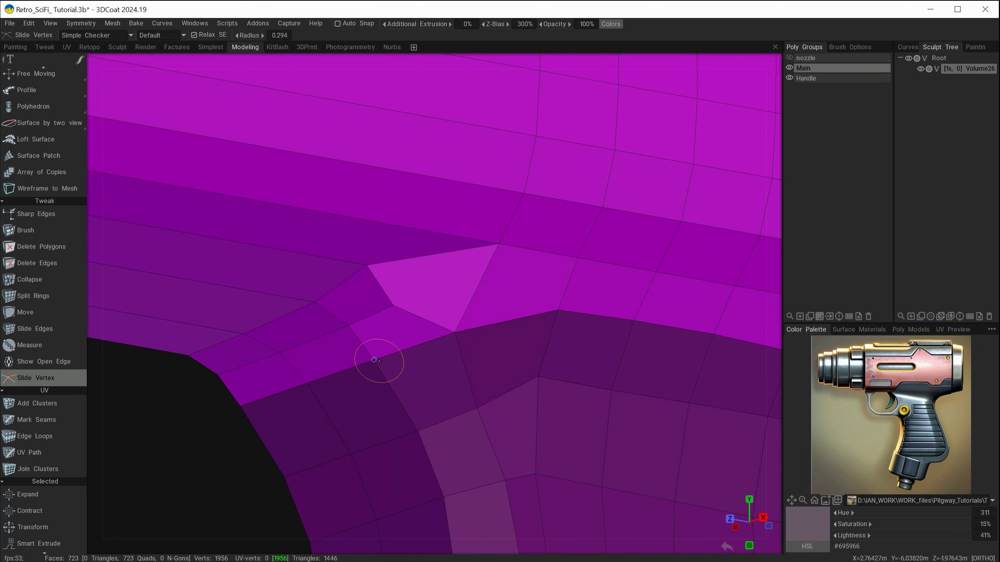
left_click_drag(311, 388, 318, 399)
left_click_drag(244, 410, 324, 335)
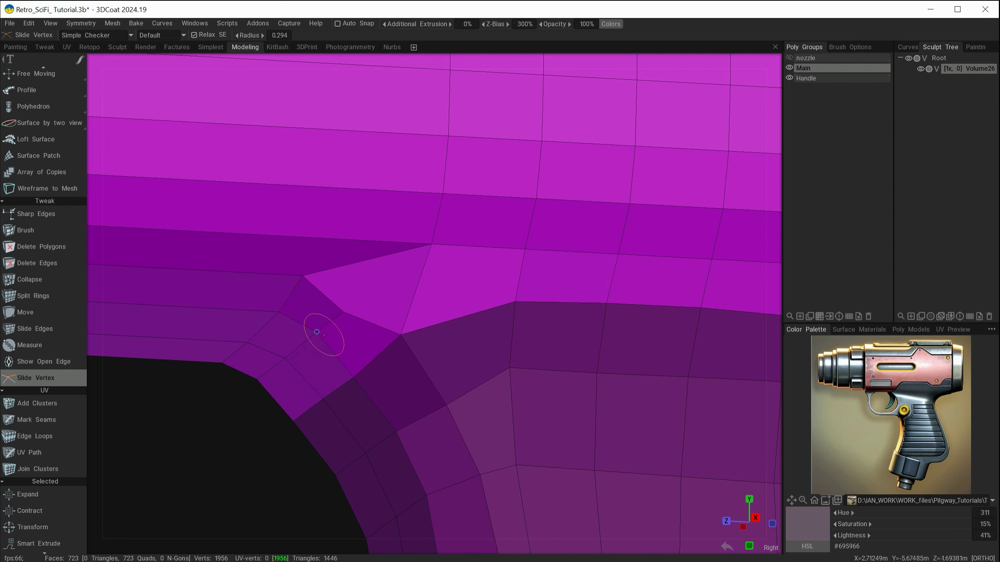
left_click_drag(263, 386, 231, 371, "alt")
left_click_drag(230, 372, 228, 369)
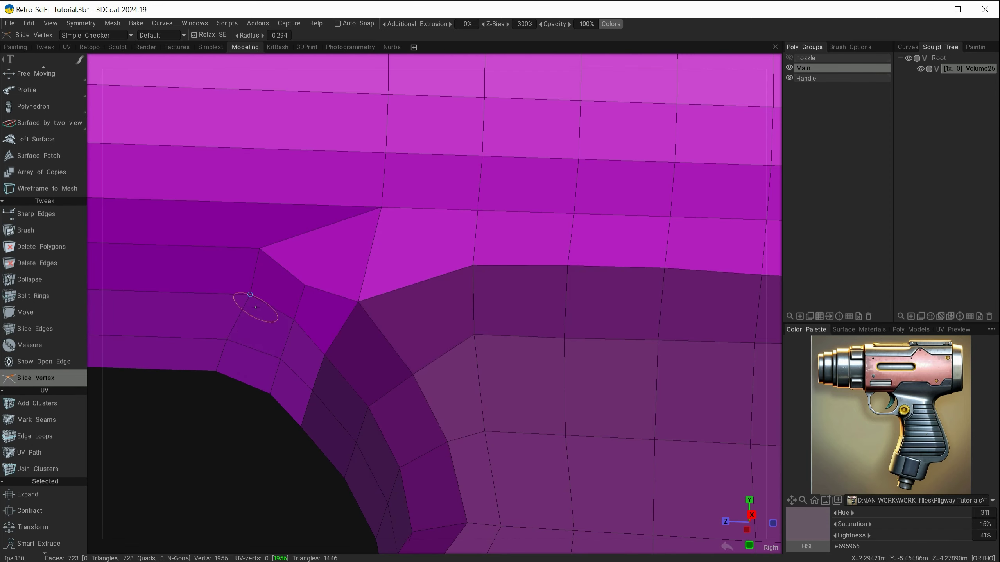
mouse_move(269, 244)
left_mouse_down("alt")
mouse_move(315, 268)
mouse_move(245, 272)
left_mouse_up("alt")
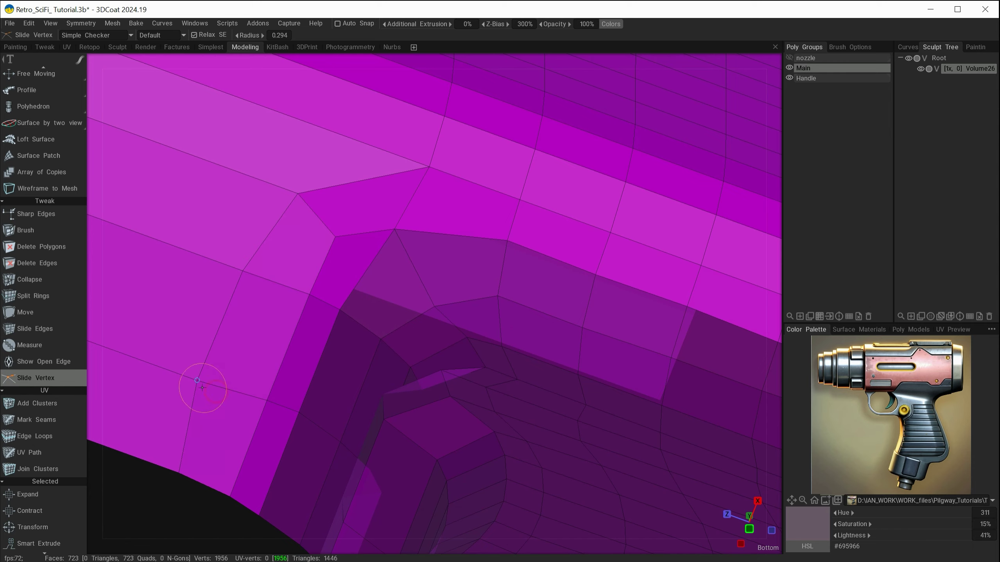
mouse_move(169, 462)
left_mouse_down("alt")
mouse_move(276, 491)
mouse_move(353, 406)
mouse_move(388, 291)
left_mouse_up("alt")
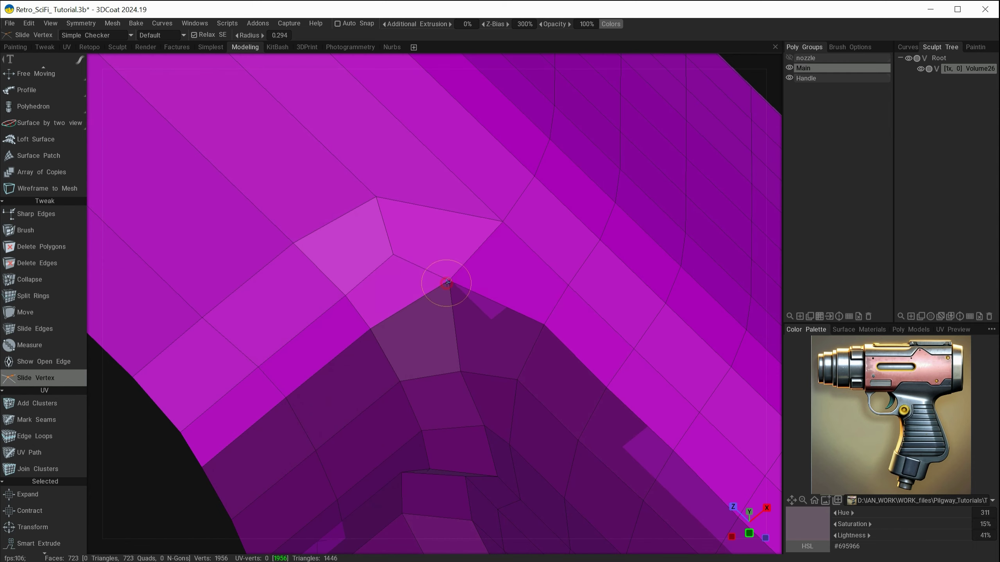
mouse_move(174, 415)
left_mouse_down("alt")
mouse_move(449, 444)
mouse_move(501, 362)
mouse_move(435, 423)
left_mouse_up("alt")
- Reset the camera to the home view and inspect the front joint between the handle and main body again
left_click(32, 313)
mouse_move(410, 381)
left_mouse_down("alt")
mouse_move(437, 359)
mouse_move(375, 386)
mouse_move(383, 311)
mouse_move(440, 362)
mouse_move(424, 330)
mouse_move(439, 319)
mouse_move(470, 368)
mouse_move(484, 346)
mouse_move(585, 296)
mouse_move(574, 395)
mouse_move(575, 271)
left_mouse_up("alt")
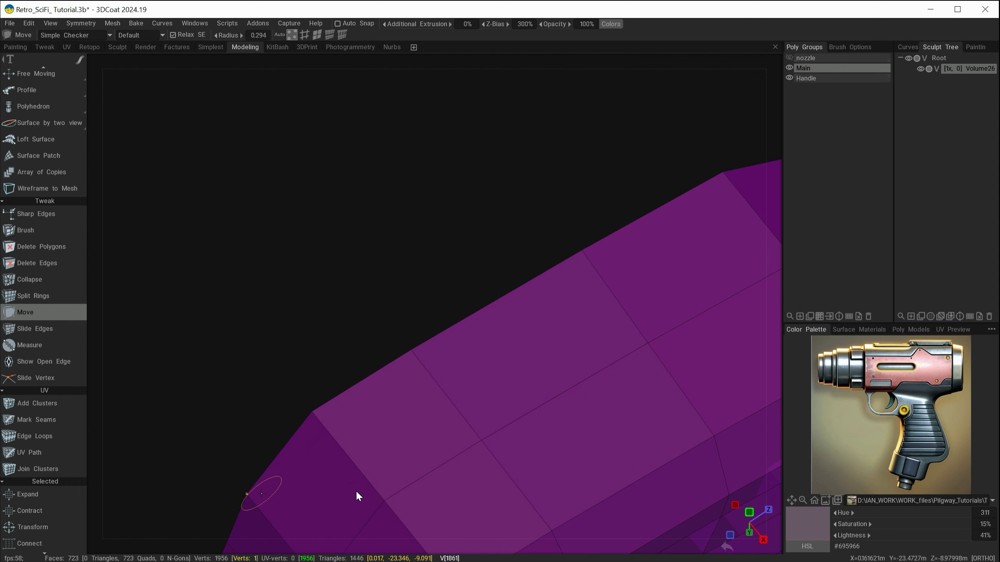
right_click_drag(453, 348, 517, 411, "alt")
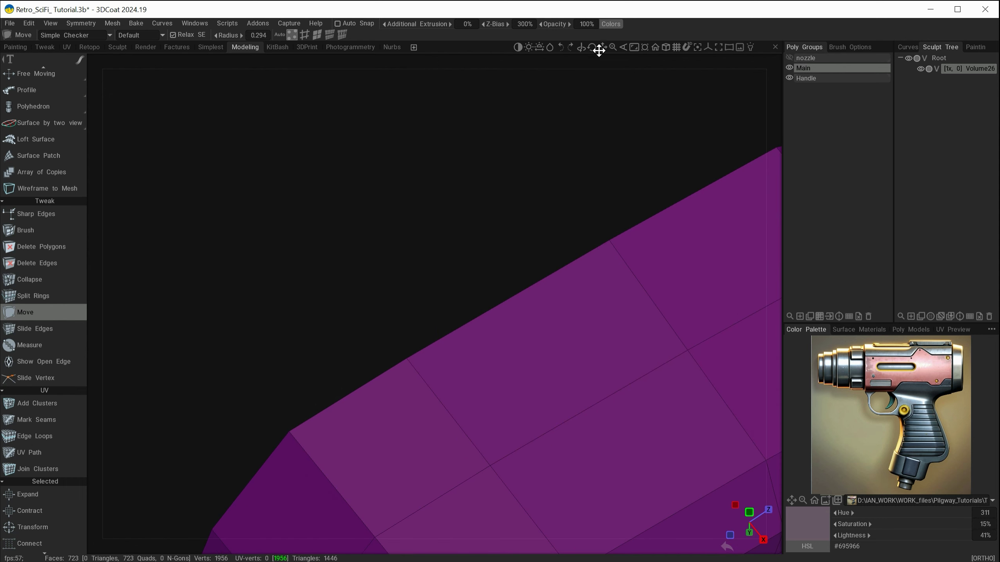
left_click(655, 48)
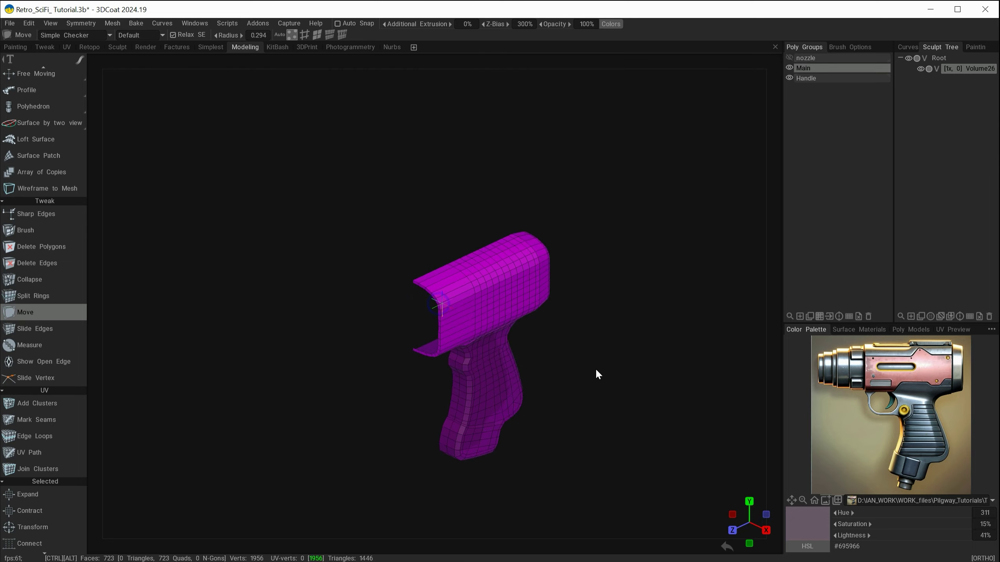
right_click_drag(596, 369, 654, 419, "alt")
left_click_drag(654, 420, 597, 409, "alt")
middle_click_drag(578, 381, 577, 284, "alt")
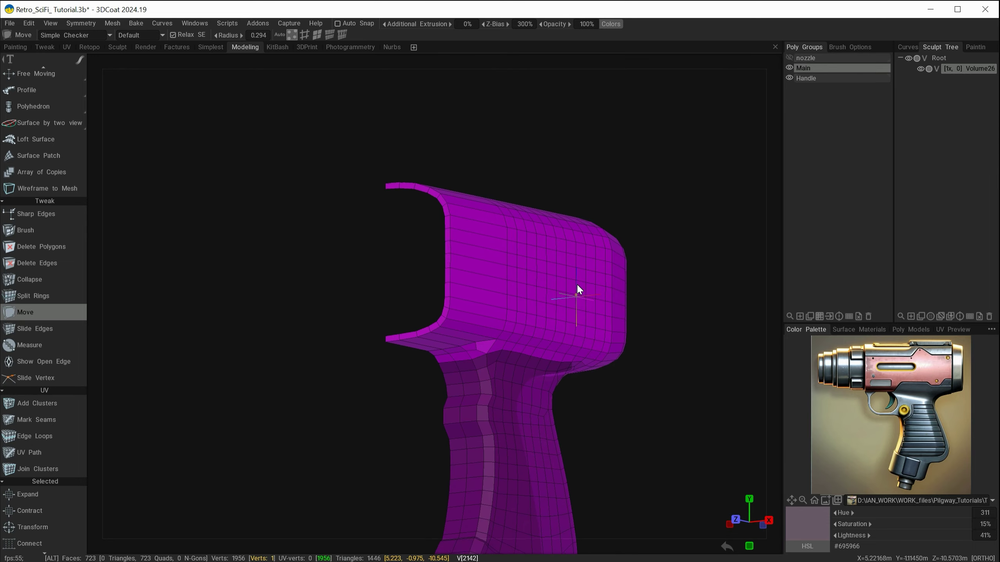
left_click_drag(576, 283, 511, 291, "alt")
right_click_drag(512, 291, 554, 472, "alt")
middle_click_drag(555, 472, 514, 391, "alt")
mouse_move(502, 406)
left_mouse_down("alt")
mouse_move(585, 377)
mouse_move(616, 403)
mouse_move(424, 408)
mouse_move(571, 403)
mouse_move(520, 340)
mouse_move(484, 426)
mouse_move(426, 331)
mouse_move(502, 356)
mouse_move(378, 399)
left_mouse_up("alt")
- Select the two edges across the middle of the front bridge and transform them slightly down in side view to smooth its curve
left_click(36, 377)
left_click(40, 316)
scroll(28, 376, "up", 5)
left_click(27, 101)
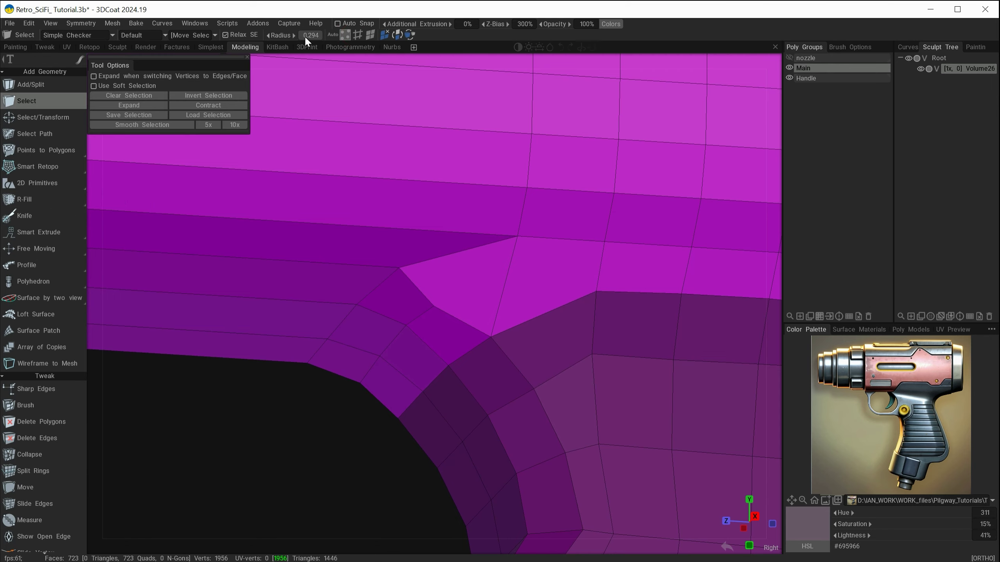
left_click(357, 35)
left_click_drag(393, 339, 376, 393, "alt+shift")
key("space")
left_click(317, 439)
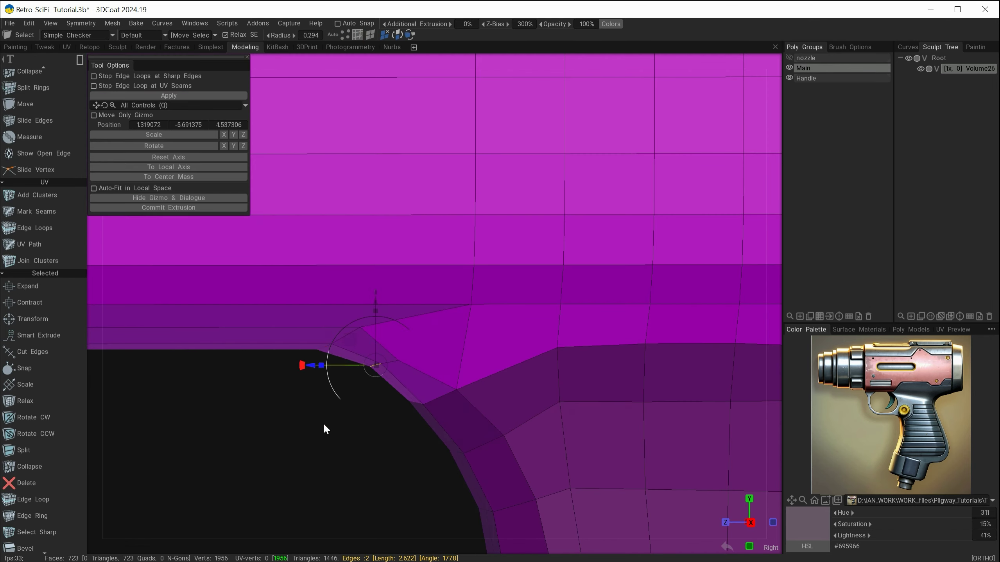
left_click_drag(413, 317, 408, 325)
- Use Slide Vertex to reposition the centre vertex of the corner patch beside the front bridge for smoother edge flow
left_click_drag(409, 331, 492, 346, "alt")
scroll(83, 174, "up", 5)
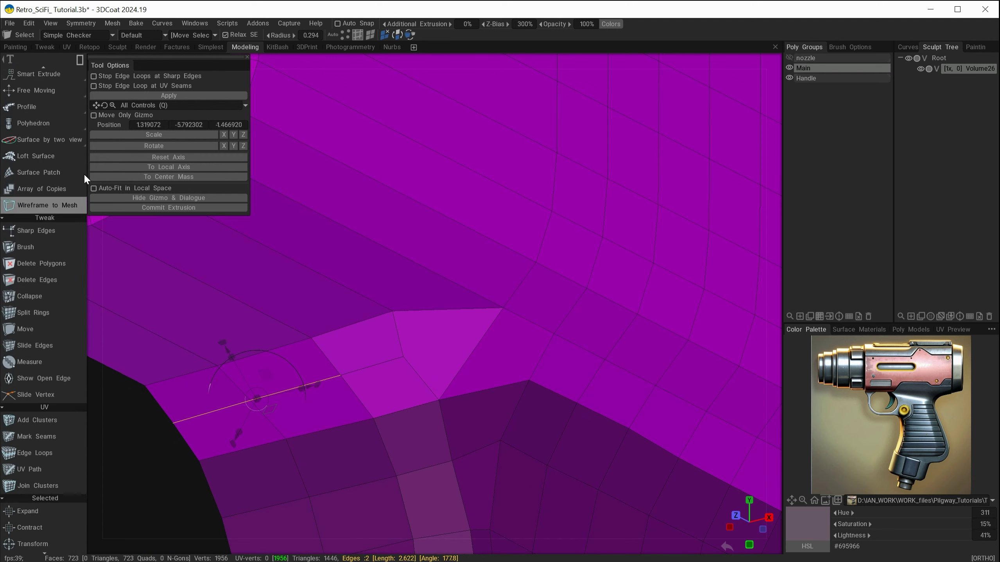
scroll(49, 506, "down", 5)
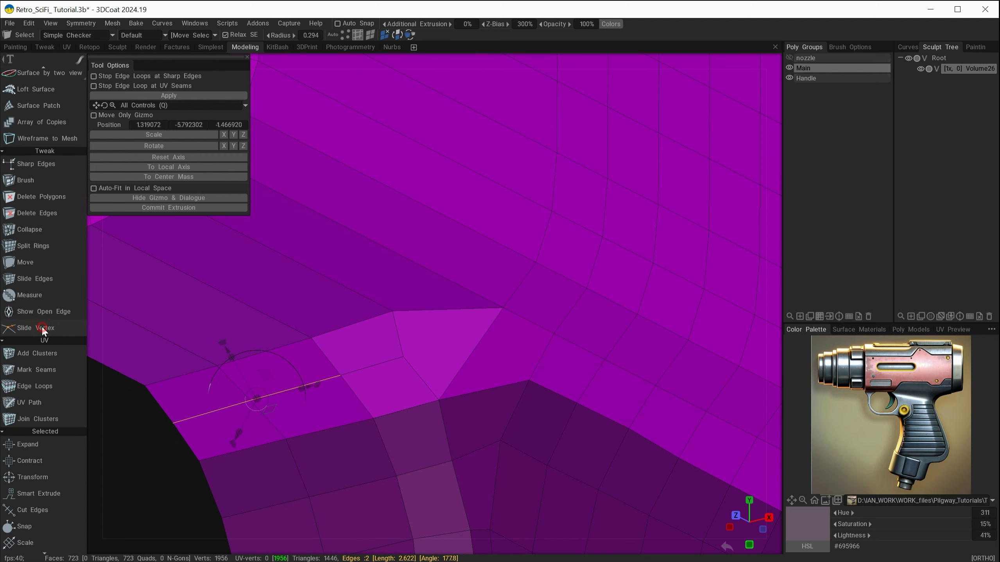
left_click(44, 328)
left_click_drag(393, 409, 410, 348, "alt")
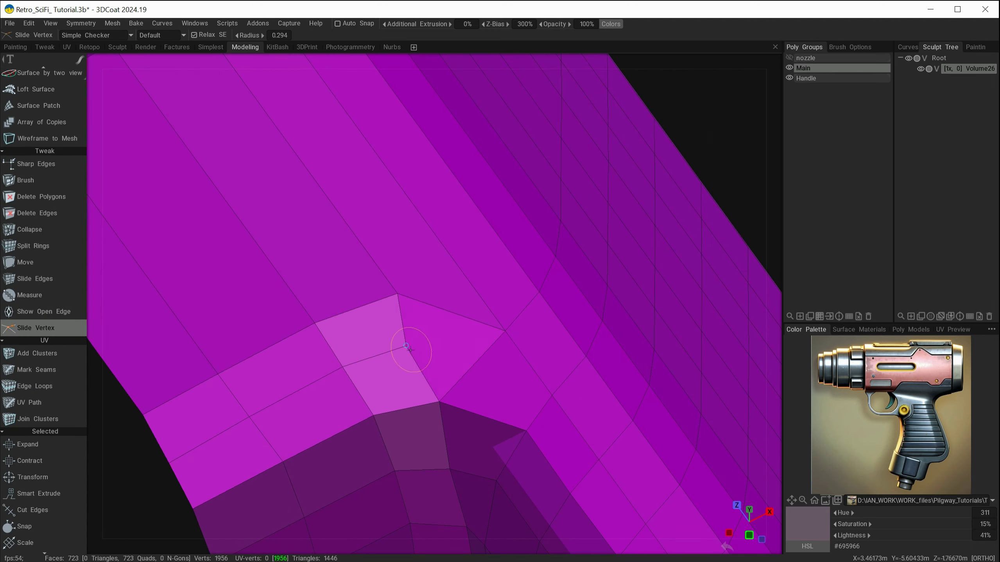
middle_click_drag(279, 447, 457, 433)
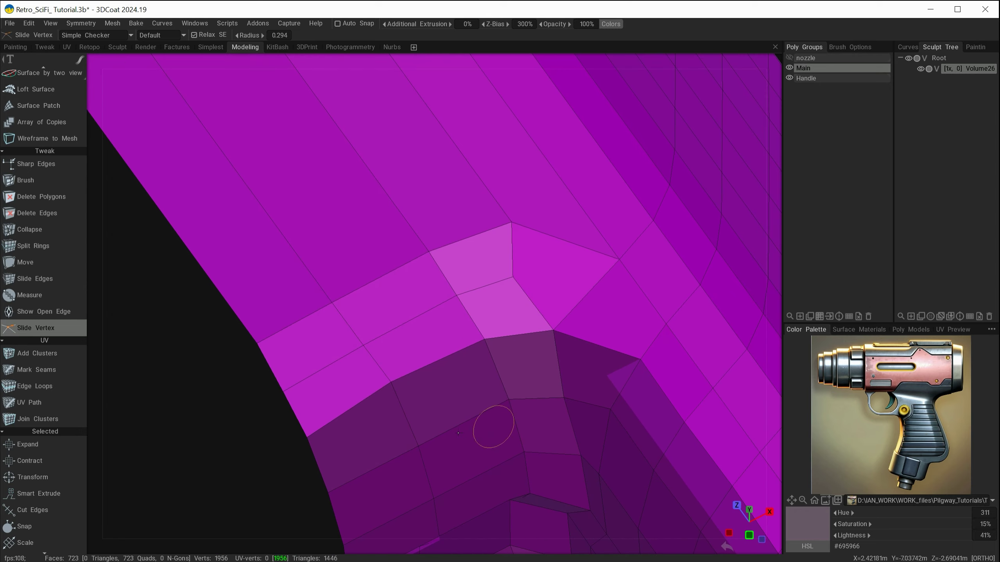
left_click_drag(452, 307, 484, 374, "alt")
right_click_drag(484, 374, 501, 425, "alt")
mouse_move(503, 431)
left_mouse_down("alt")
mouse_move(394, 347)
mouse_move(408, 453)
mouse_move(490, 458)
mouse_move(268, 331)
left_mouse_up("alt")
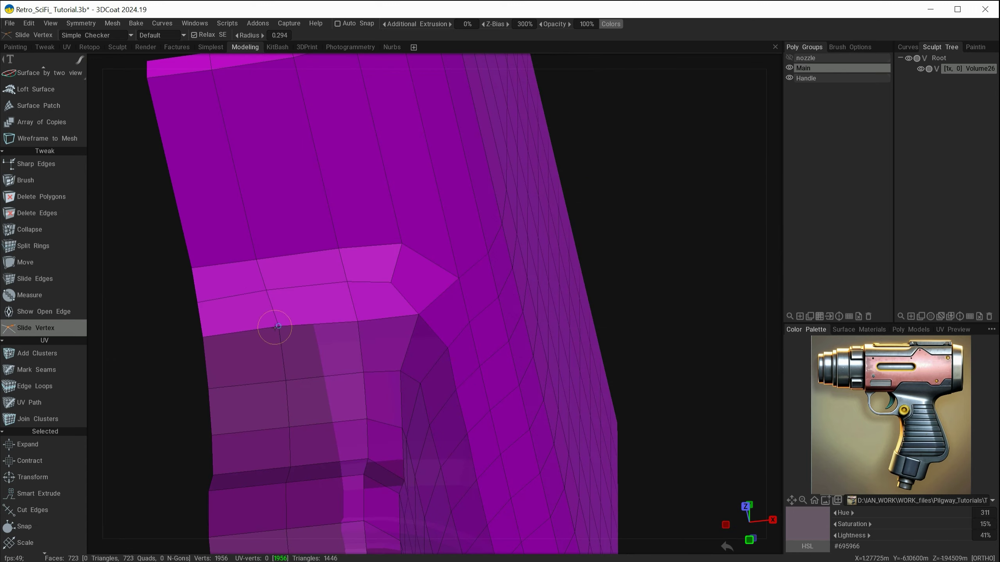
- Select the three-edge row across the front bridge and its corner patch, and transform it slightly up and forward in side view
left_click_drag(275, 292, 296, 411, "alt+shift")
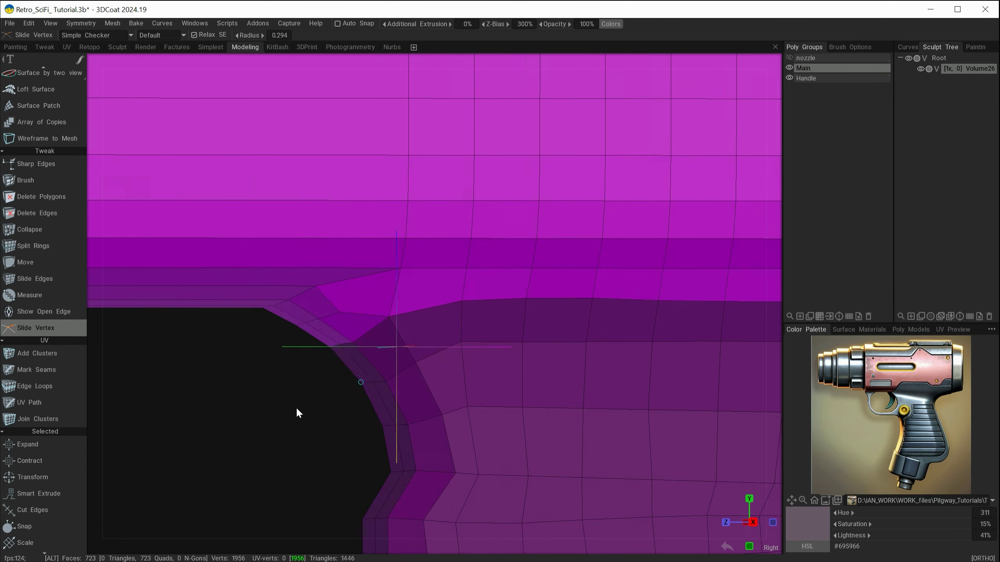
right_click_drag(297, 411, 359, 423, "alt")
left_click_drag(359, 423, 241, 387, "alt")
scroll(59, 102, "up", 5)
left_click(39, 100)
double_click(240, 388)
left_click_drag(299, 417, 340, 384, "alt")
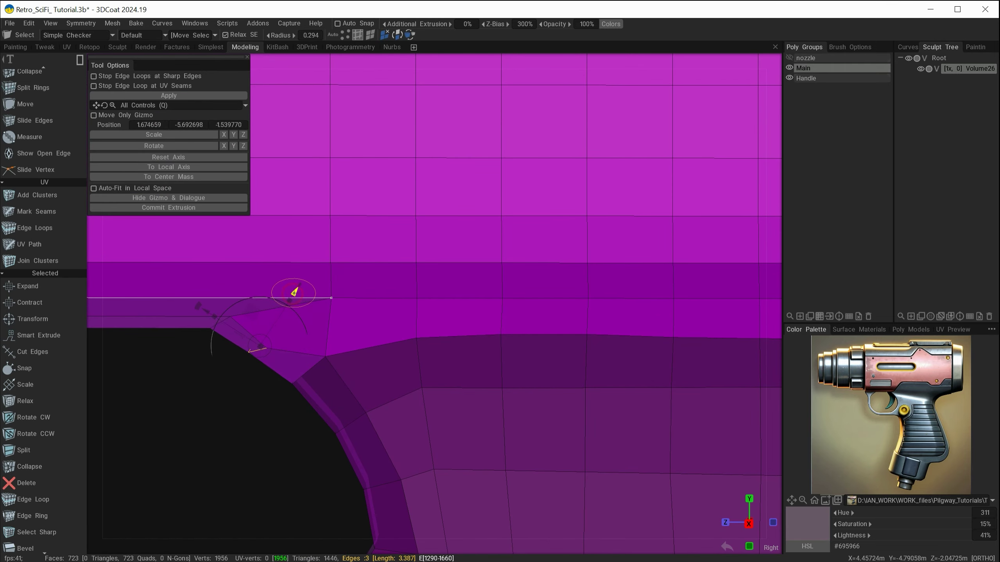
left_click_drag(293, 292, 291, 292, "shift")
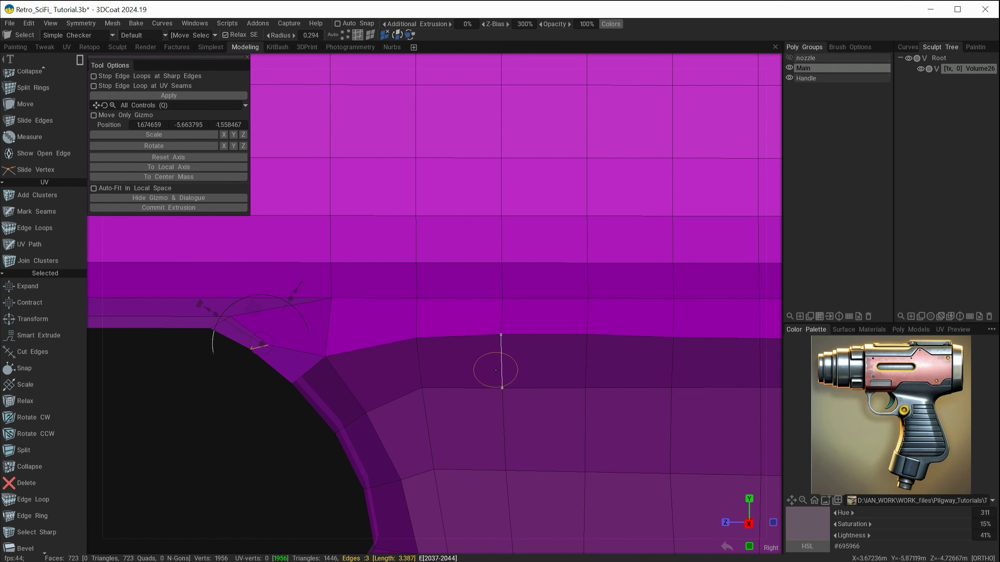
scroll(287, 433, "down", 5)
left_click_drag(286, 424, 354, 433)
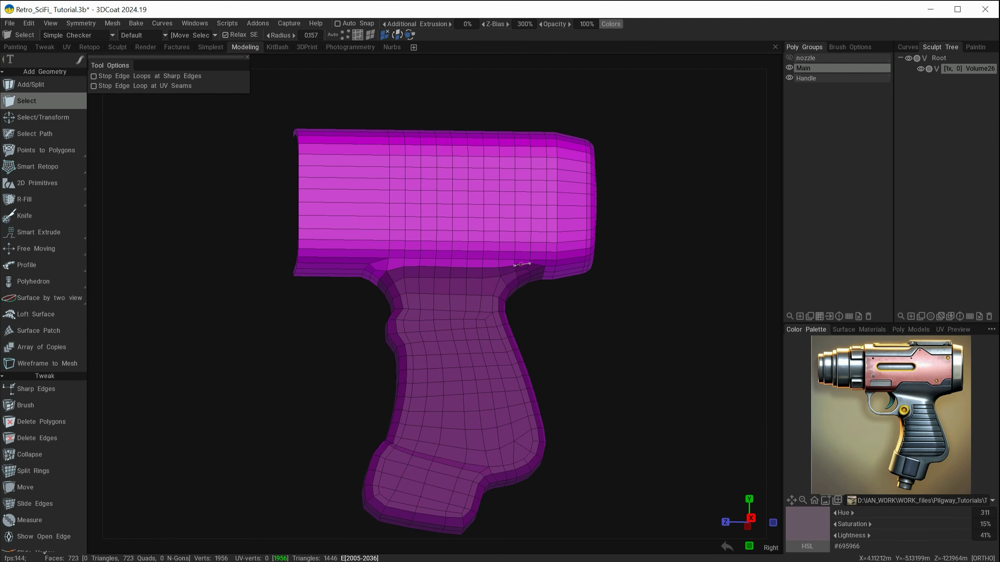
- Detach the Reference options beside the viewport, show the gun's reference image behind the side view, and collapse the image placement controls
mouse_move(592, 367)
left_mouse_down("alt")
mouse_move(518, 382)
mouse_move(589, 371)
mouse_move(601, 386)
mouse_move(589, 383)
left_mouse_up("alt")
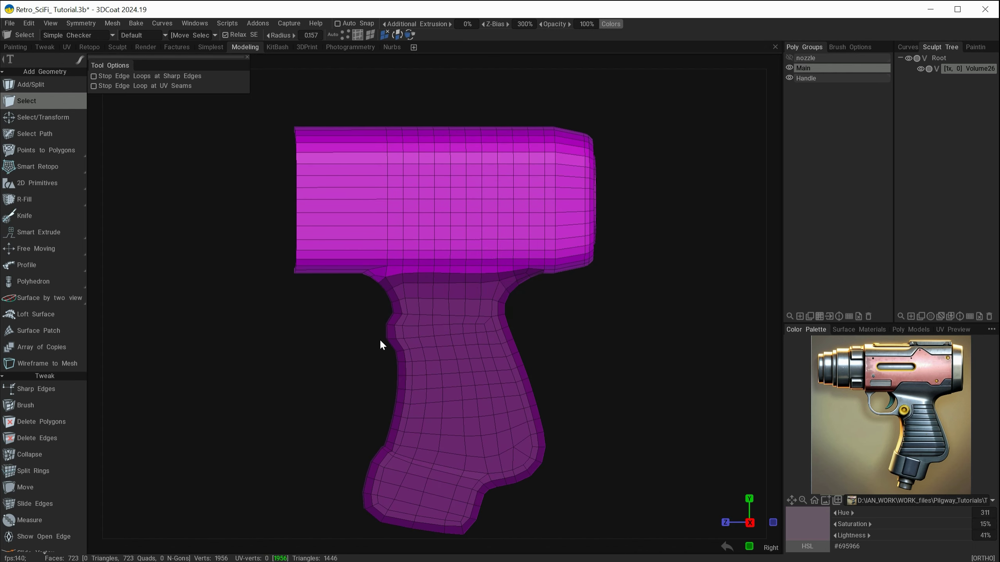
left_click_drag(351, 375, 362, 397, "alt")
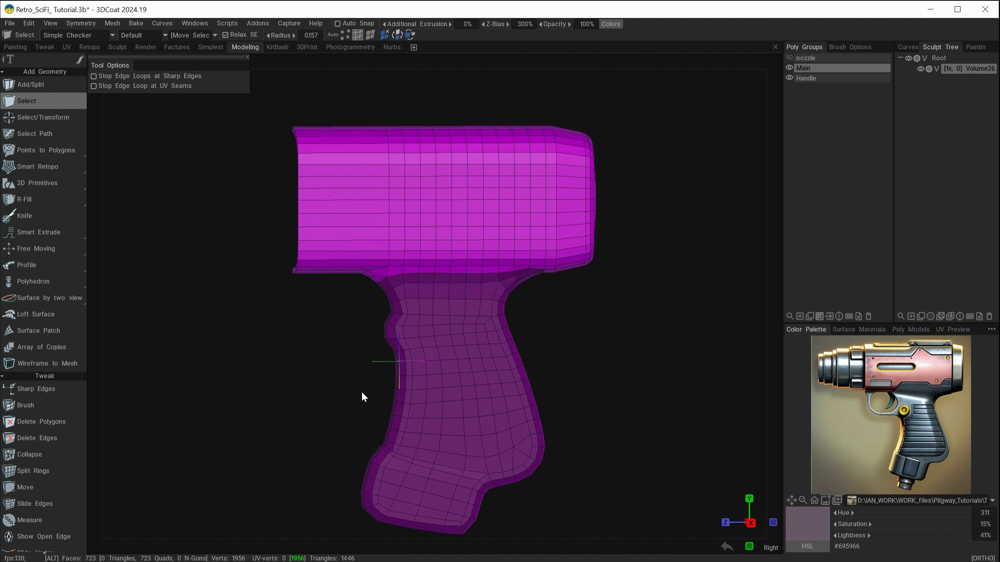
mouse_move(768, 39)
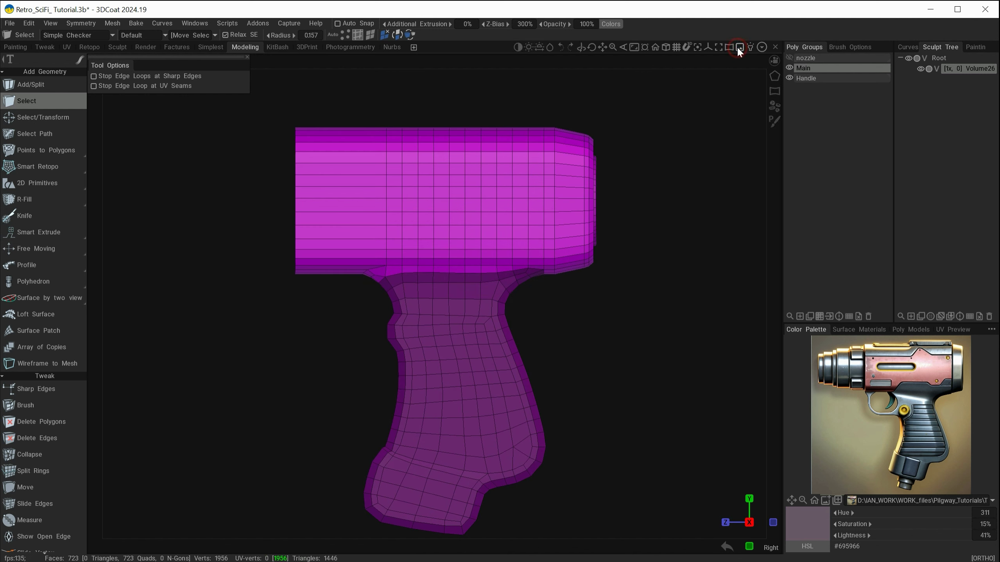
left_click_drag(735, 59, 837, 135)
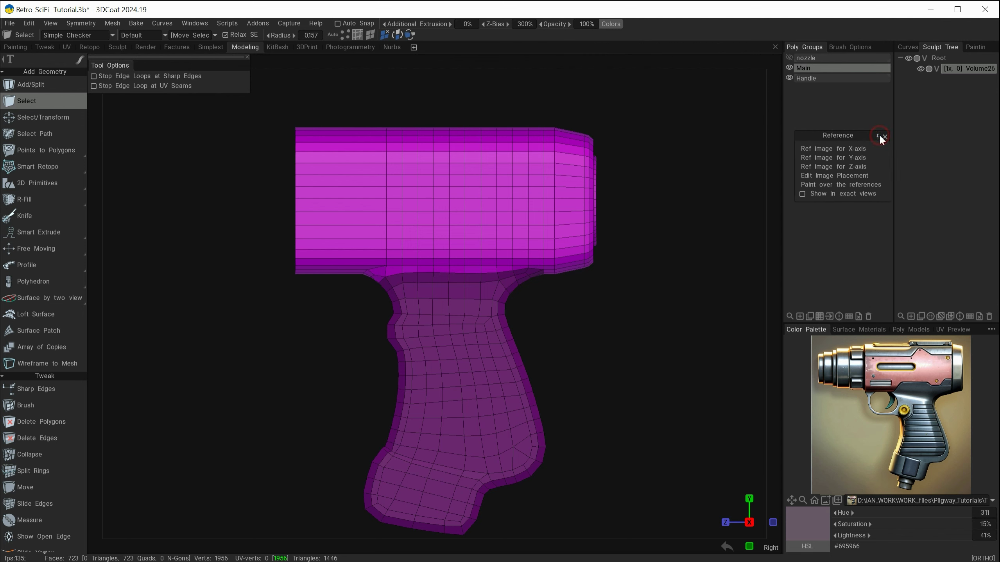
left_click(869, 177)
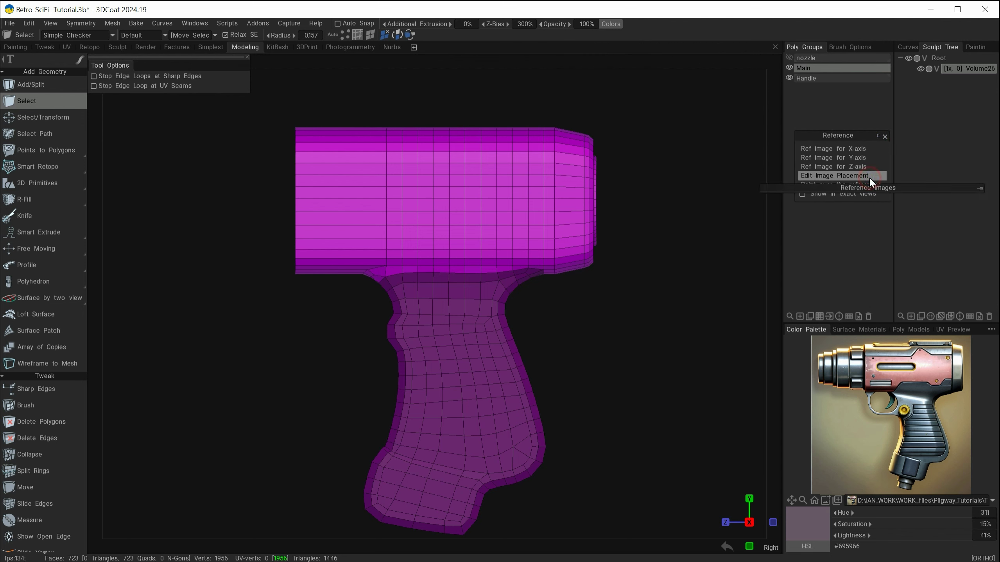
left_click(979, 189)
left_click(799, 217)
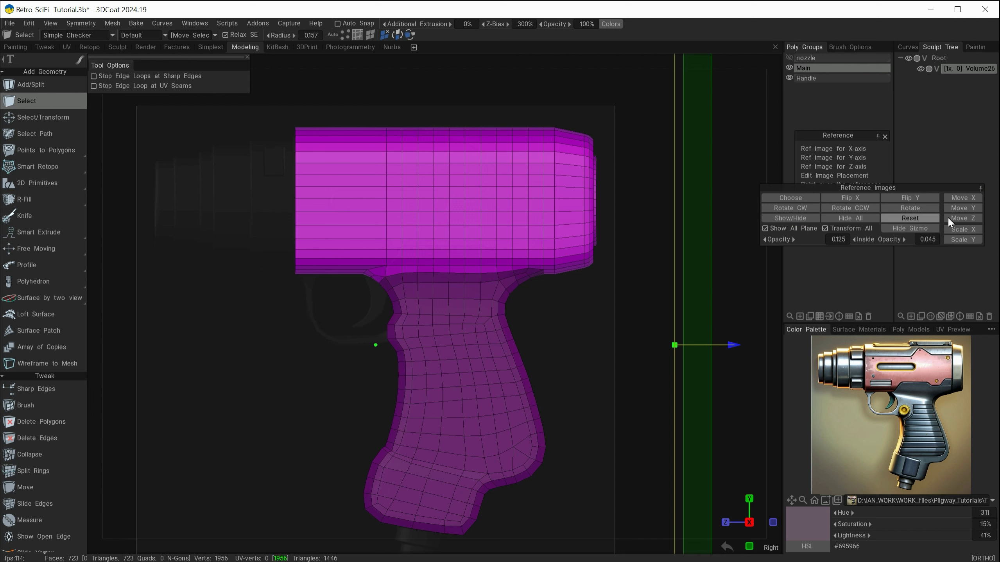
left_click_drag(967, 189, 955, 220)
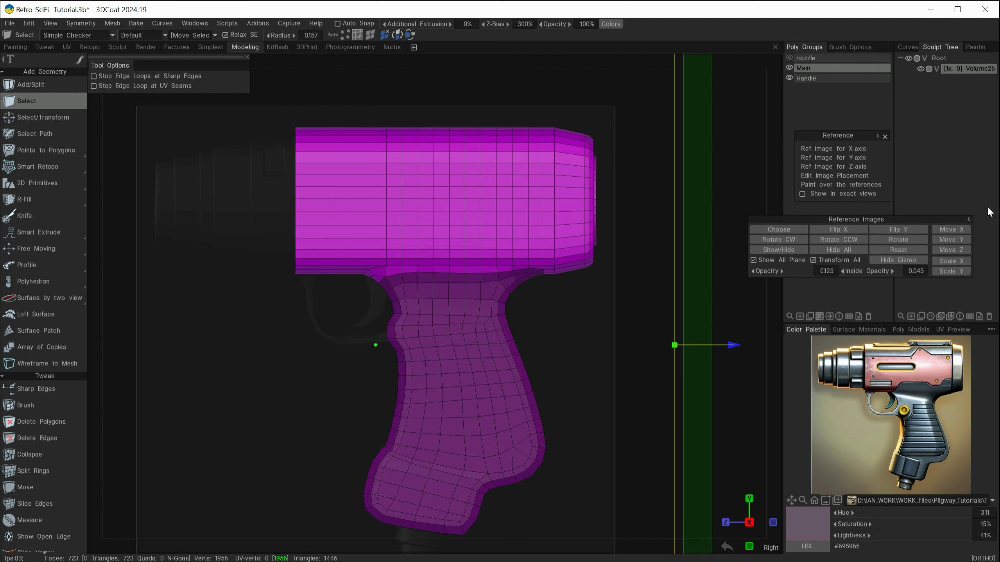
left_click(968, 220)
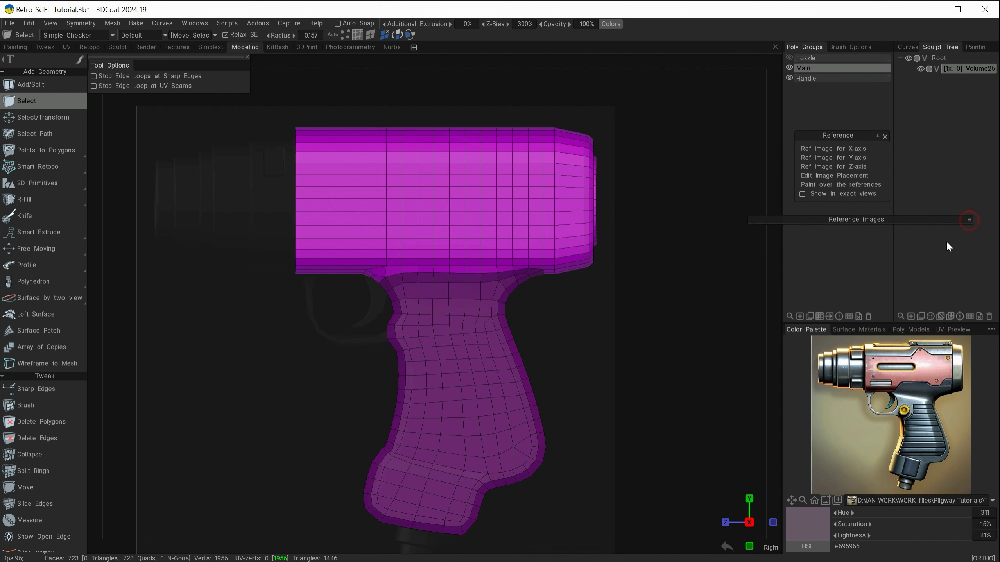
- Select the two handle front faces where the reference trigger guard attaches, and shift them slightly down and tilt them to match it in side view
scroll(278, 434, "up", 8)
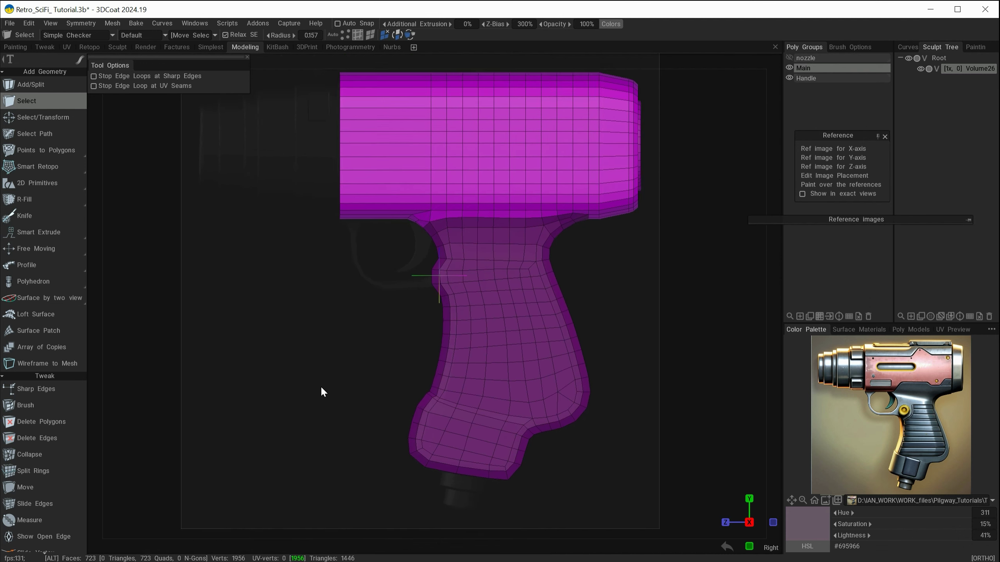
middle_click_drag(433, 391, 464, 457, "alt")
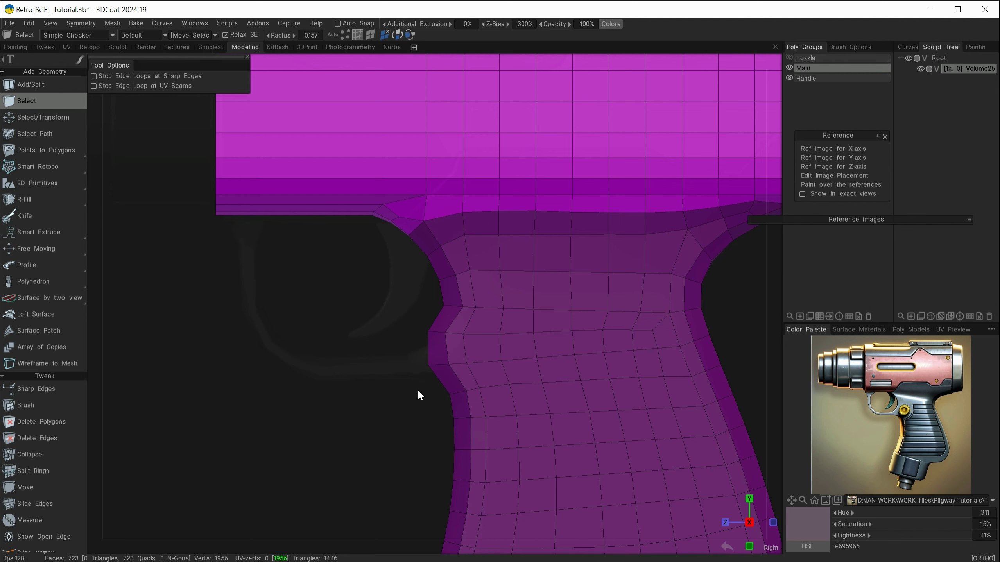
left_click_drag(363, 437, 409, 433)
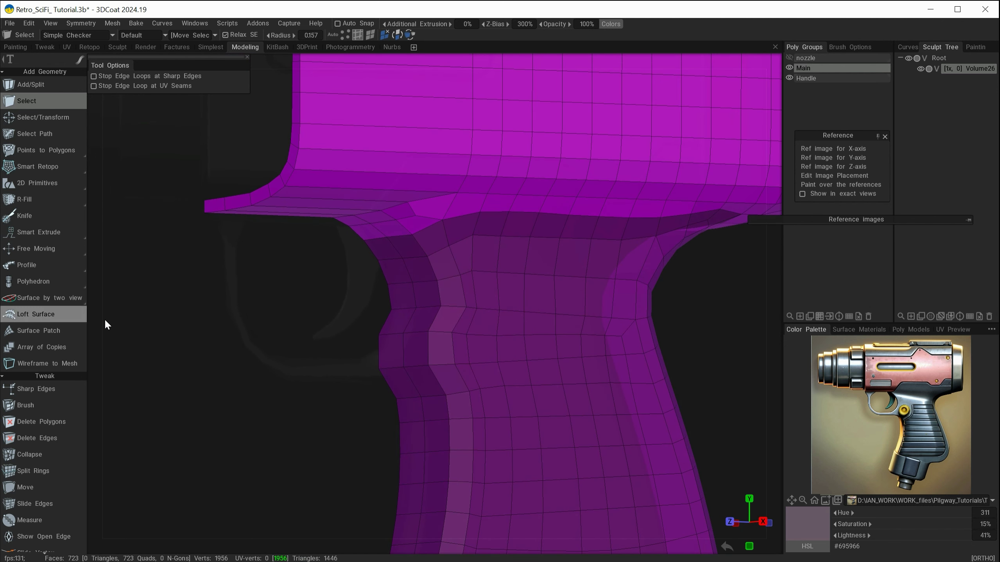
left_click(370, 34)
left_click_drag(391, 350, 415, 354)
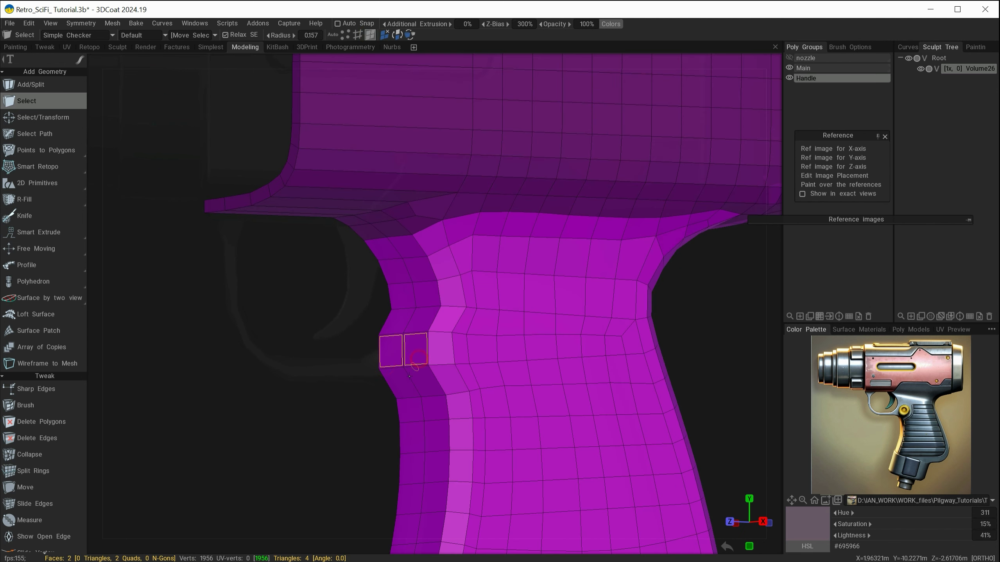
left_click_drag(359, 440, 316, 445, "shift")
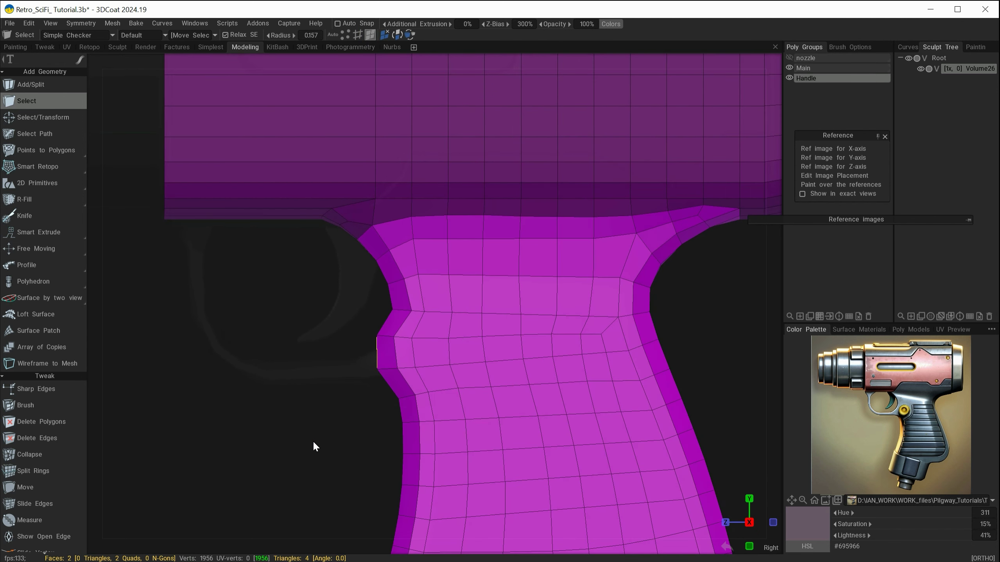
key("space")
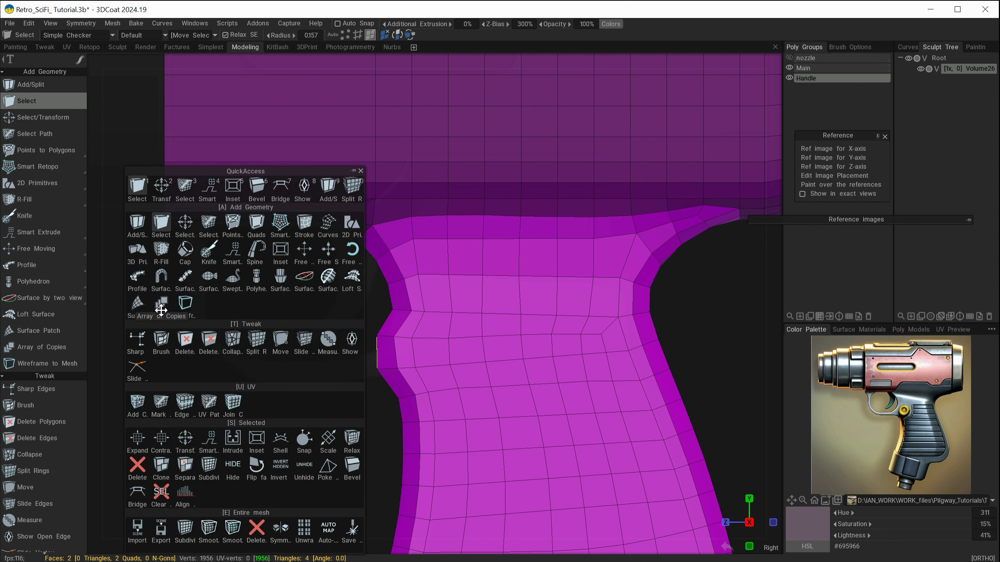
left_click(165, 192)
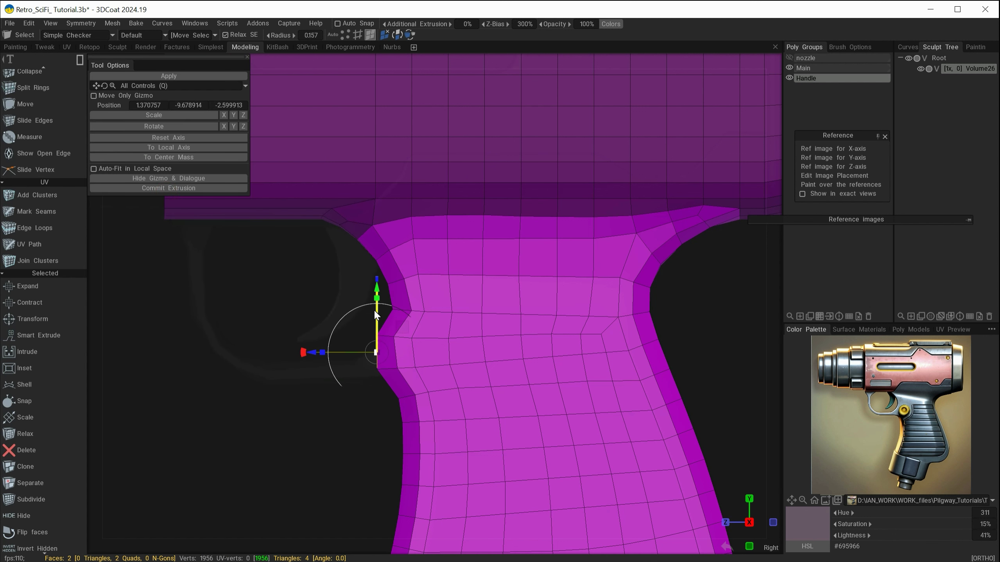
left_click_drag(377, 292, 382, 291)
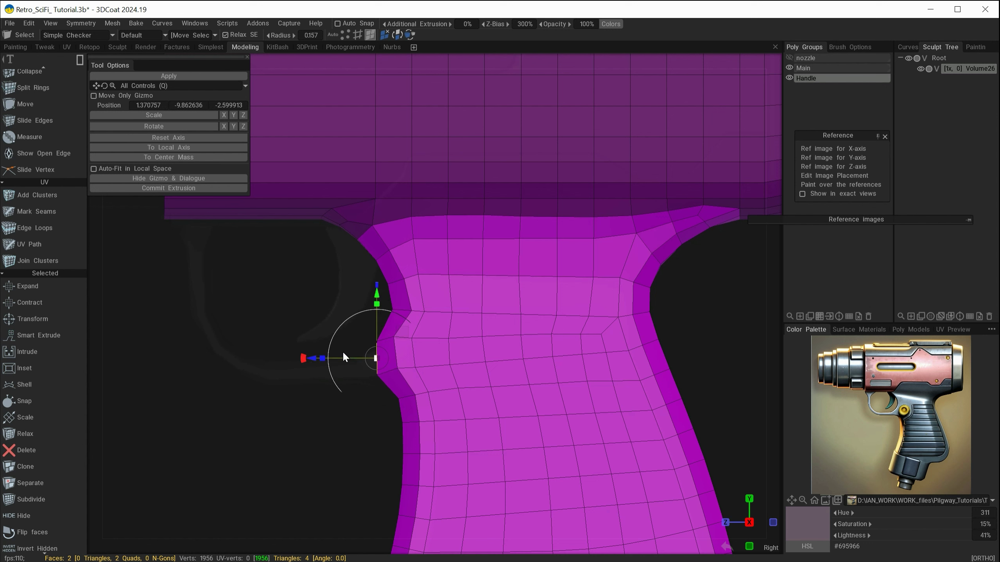
left_click_drag(304, 358, 319, 366)
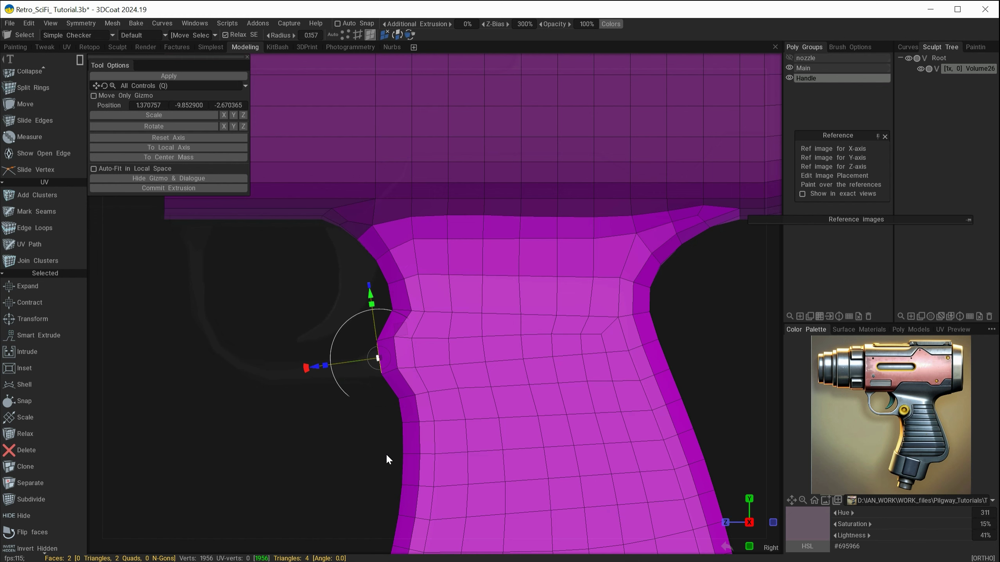
key("Escape")
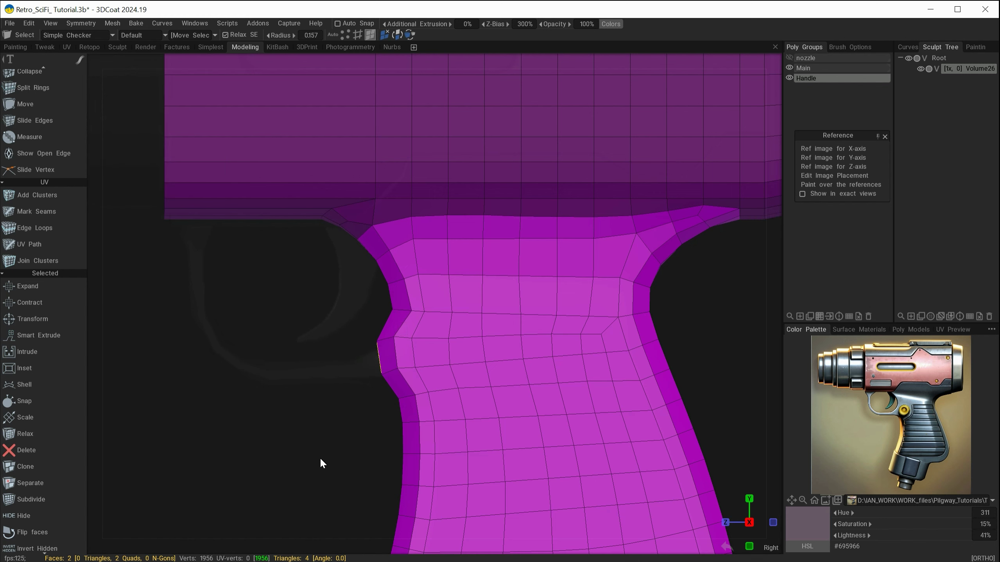
- Inset the two selected front faces by 0.195 and delete the narrow leftover face on the symmetry plane
left_click_drag(346, 432, 555, 377, "alt")
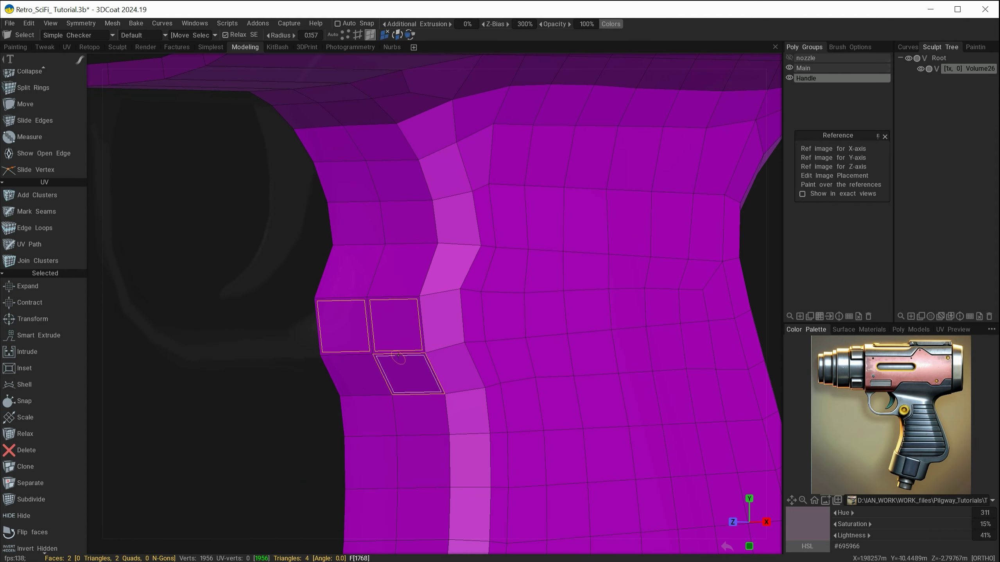
key("space")
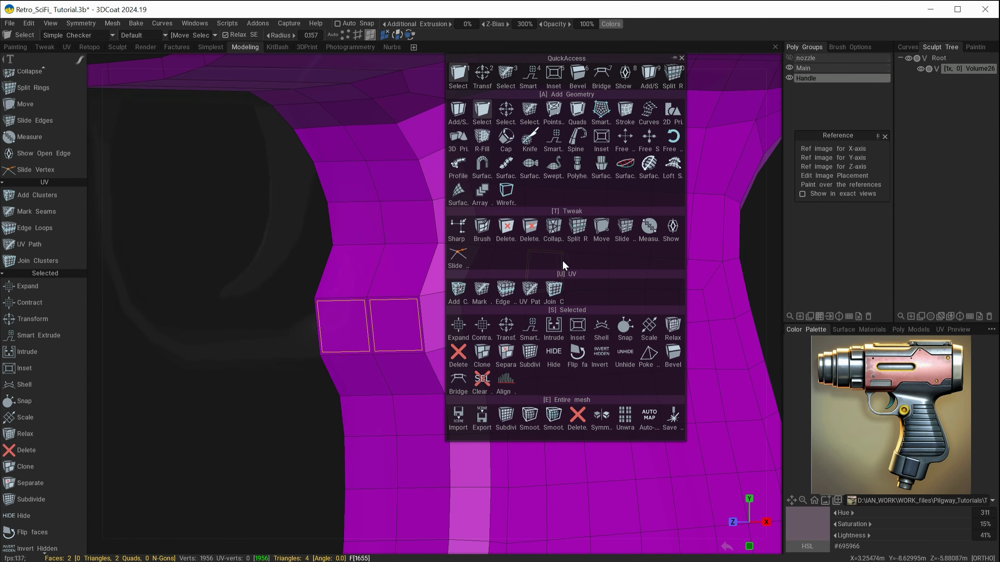
left_click(577, 326)
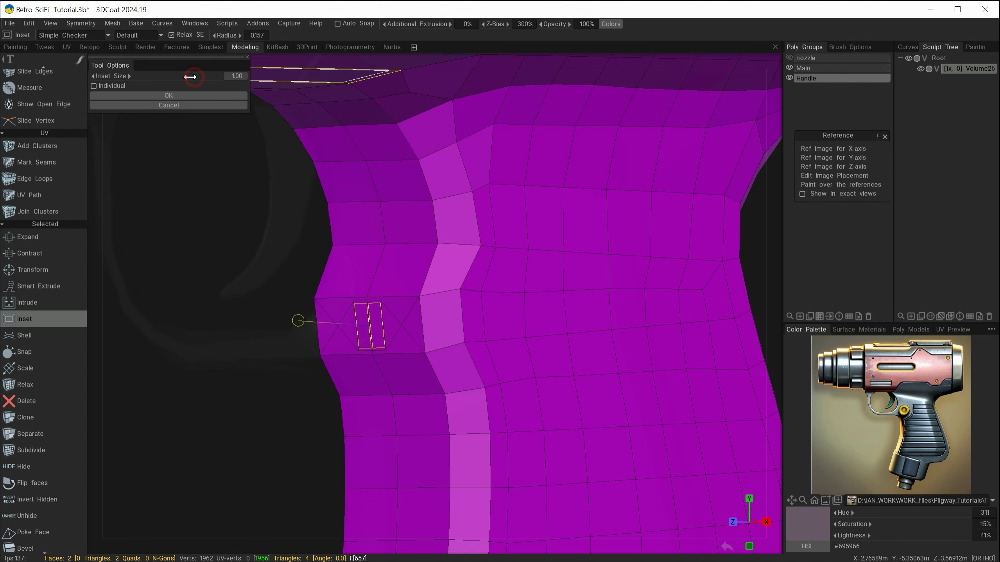
left_click_drag(190, 77, 114, 93)
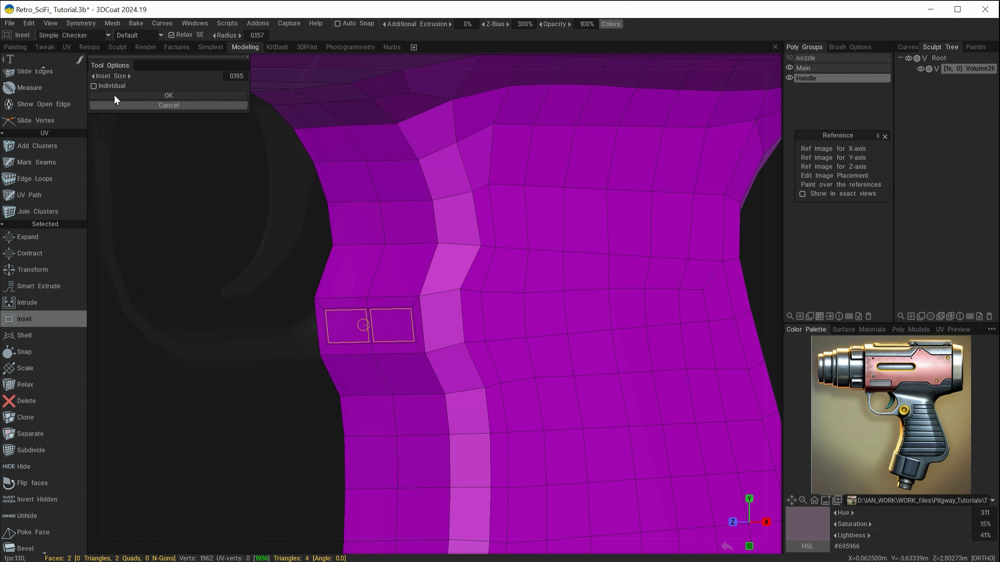
left_click(154, 98)
left_click_drag(246, 348, 259, 414)
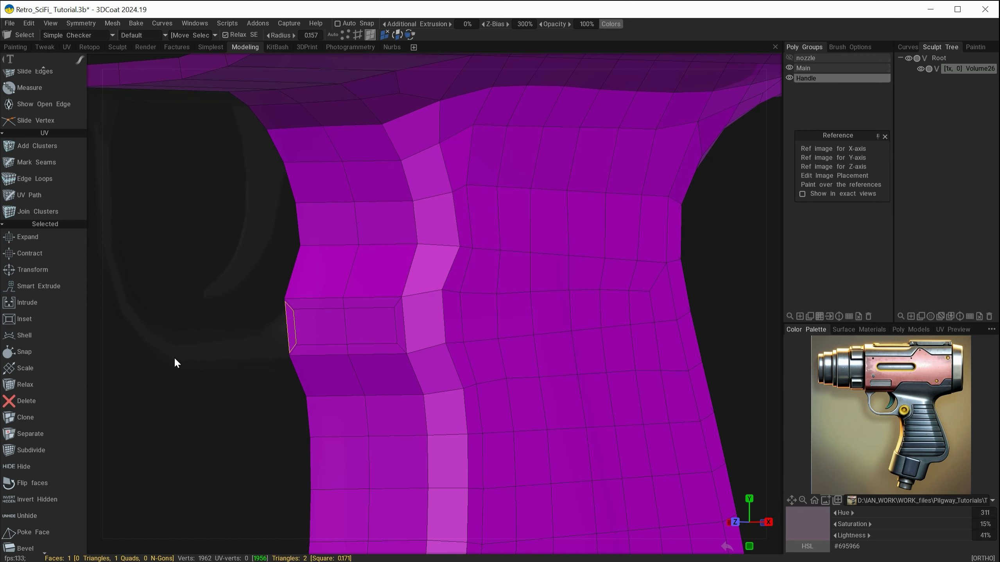
left_click_drag(174, 356, 375, 411)
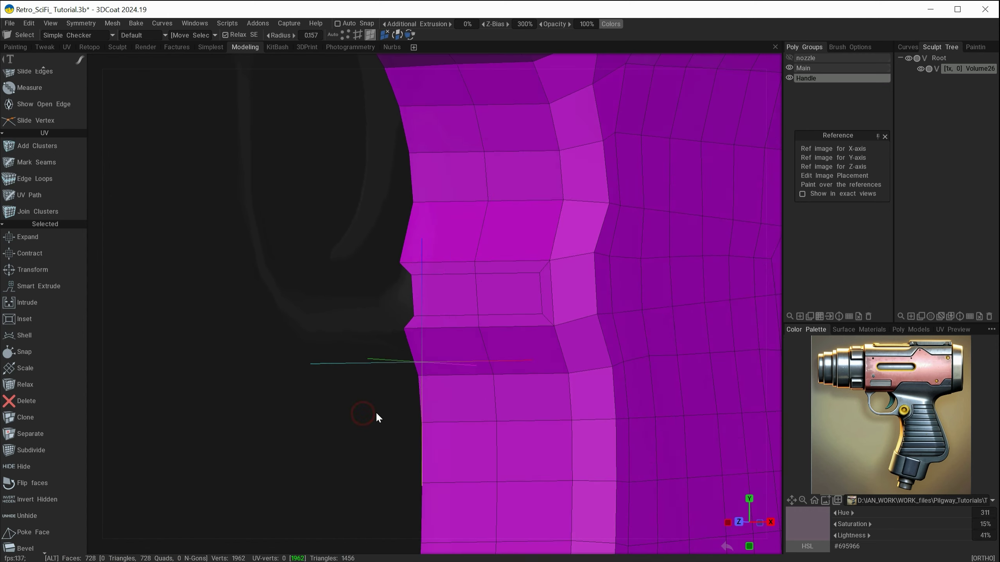
- Select the inset's three vertical edges and move them sideways in front view to meet the symmetry plane
left_click(358, 35)
left_click(418, 303)
mouse_move(337, 407)
left_mouse_down()
mouse_move(350, 407)
mouse_move(323, 408)
left_mouse_up()
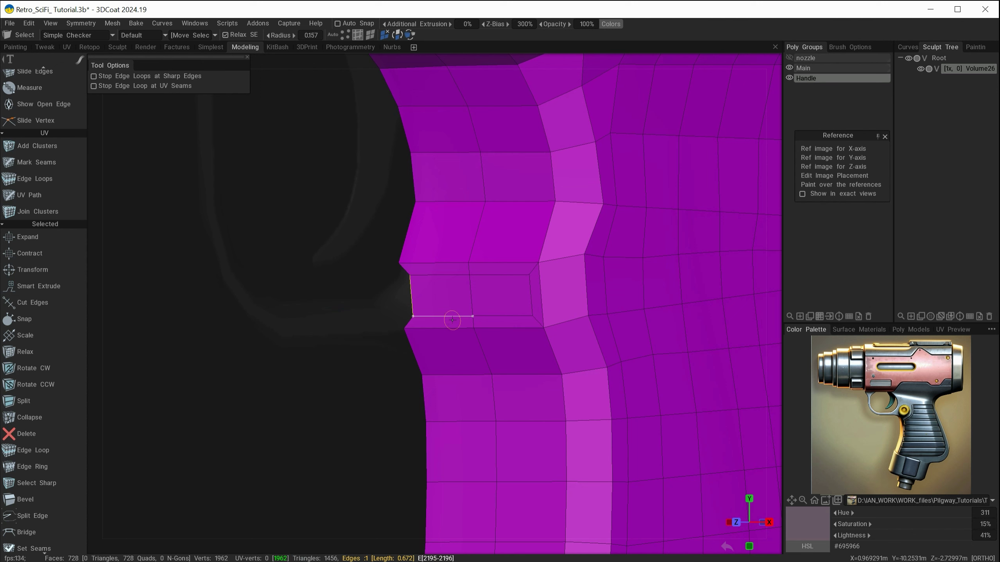
left_click(470, 299, "shift")
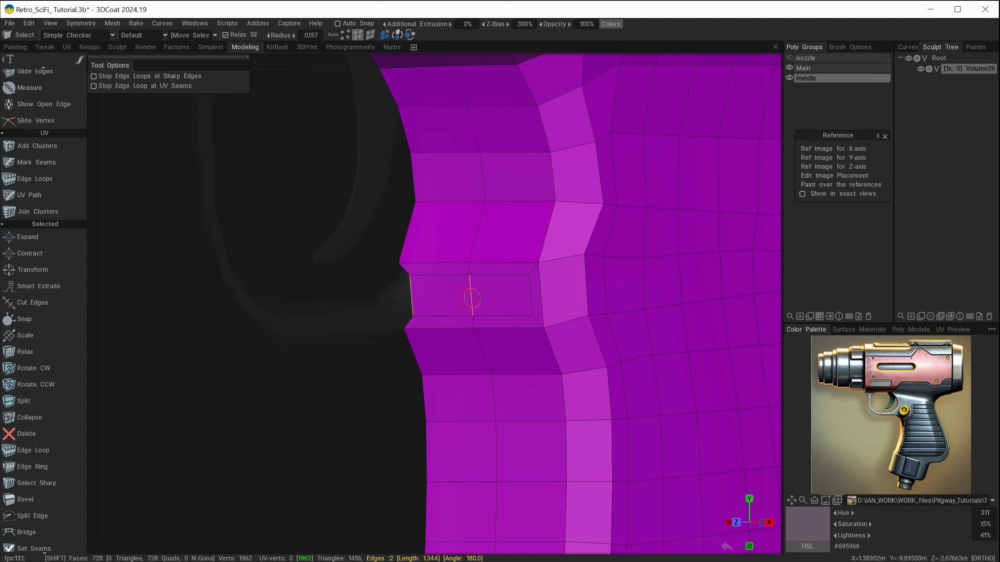
left_click(528, 292, "shift")
key("space")
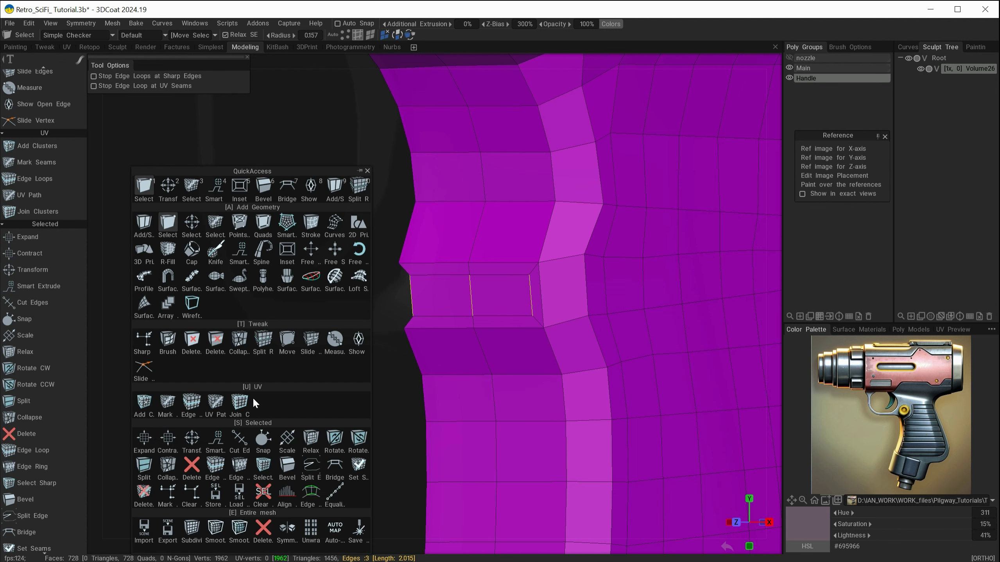
left_click(191, 438)
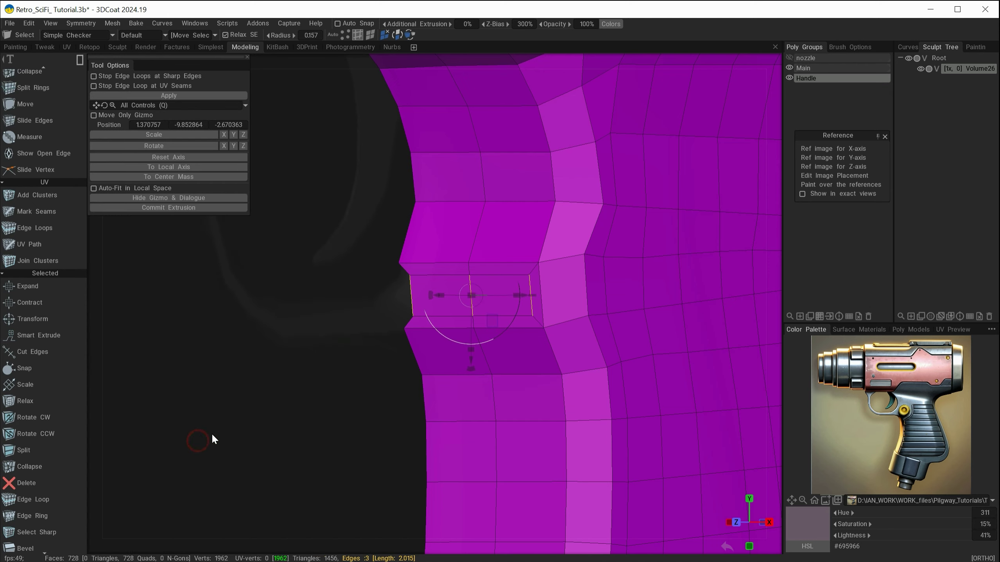
left_click_drag(316, 414, 332, 416, "alt")
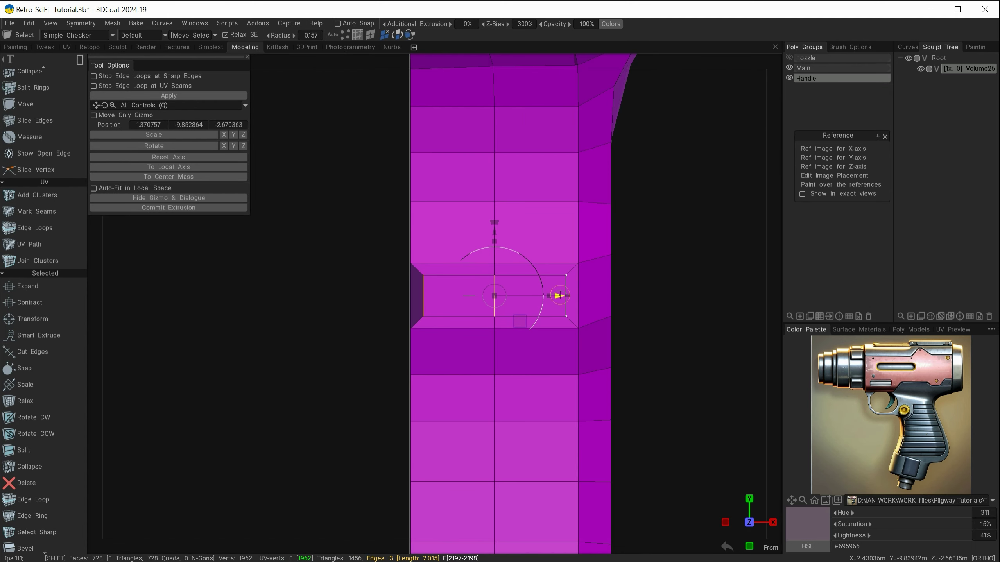
left_click_drag(560, 295, 478, 299, "shift")
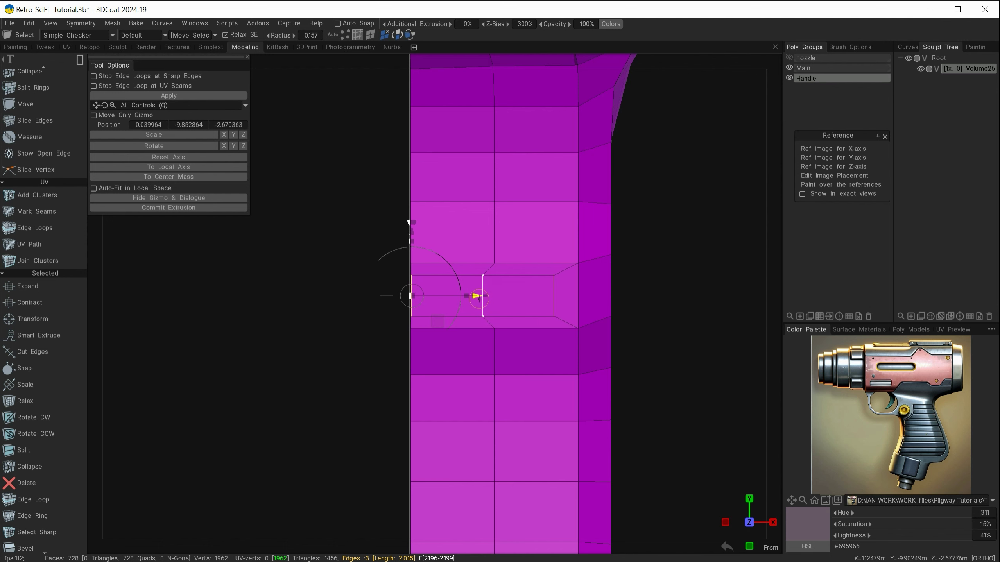
left_click_drag(386, 434, 327, 426)
scroll(327, 426, "down", 2)
key("Return")
key("Escape")
- Select the two inset faces and extrude them forward from the handle as a short trigger guard stub
left_click_drag(455, 433, 475, 424, "alt")
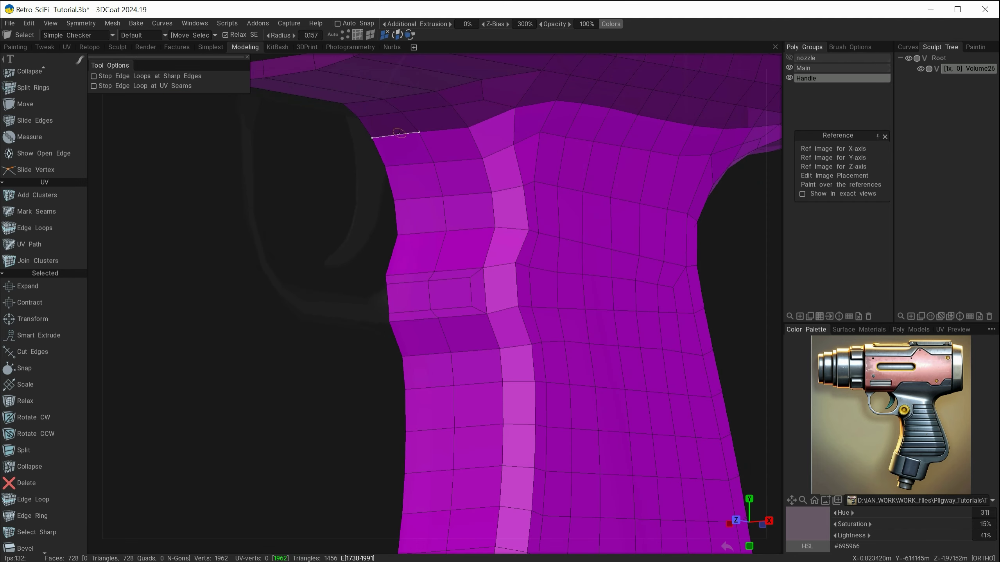
left_click(371, 34)
left_click(408, 297)
left_click(451, 293)
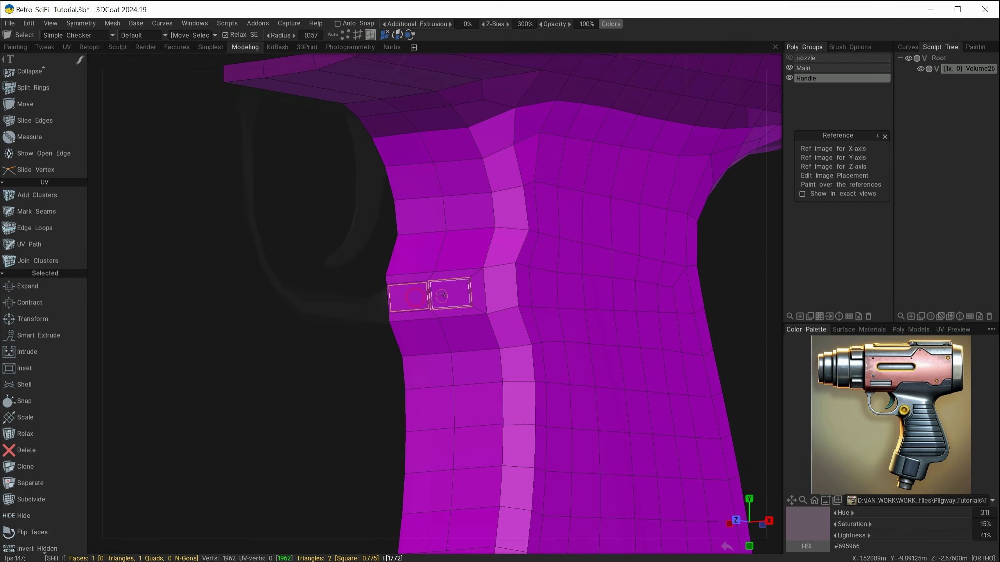
left_click_drag(451, 293, 334, 401, "alt")
middle_click_drag(324, 402, 419, 413, "alt")
right_click_drag(419, 413, 437, 422, "alt")
key("space")
left_click(432, 439)
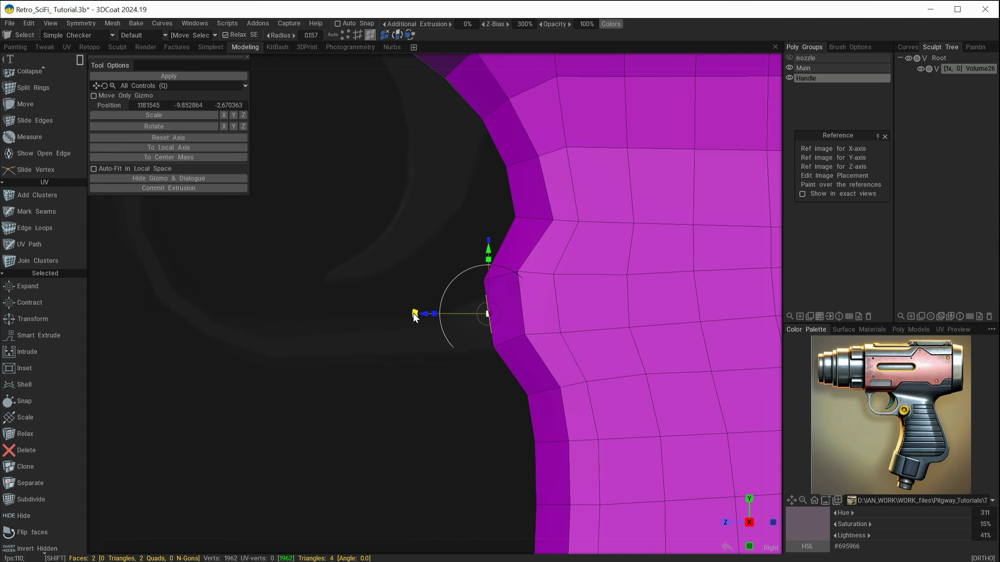
left_click_drag(426, 320, 362, 327)
left_click_drag(358, 378, 381, 445, "alt")
key("Escape")
key("Escape")
- Select the edge loop at the base of the stub and move it forward along the stub to form a flared transition
right_click_drag(422, 434, 474, 448, "alt")
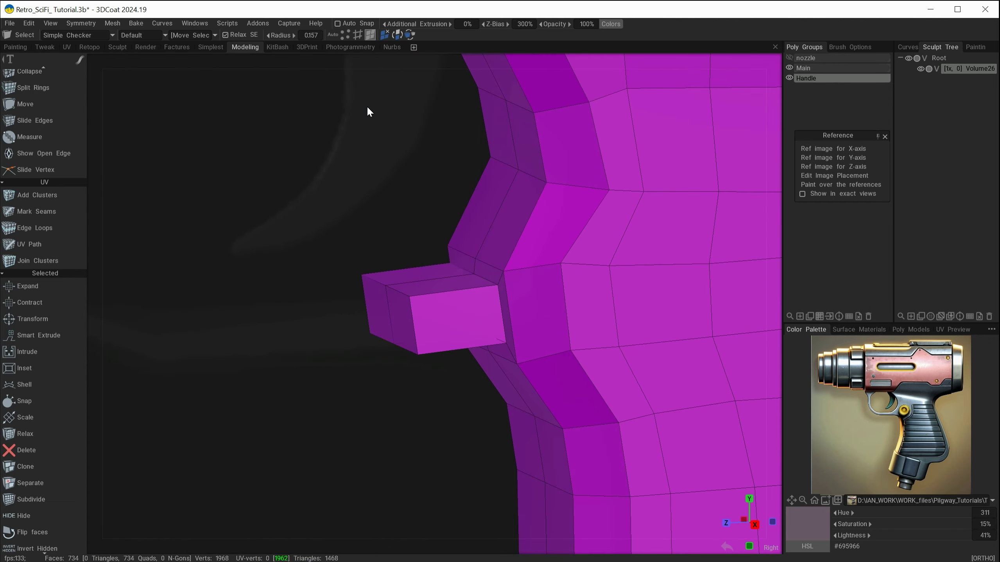
left_click(358, 35)
double_click(475, 275)
left_click_drag(449, 411, 324, 438, "alt")
key("t")
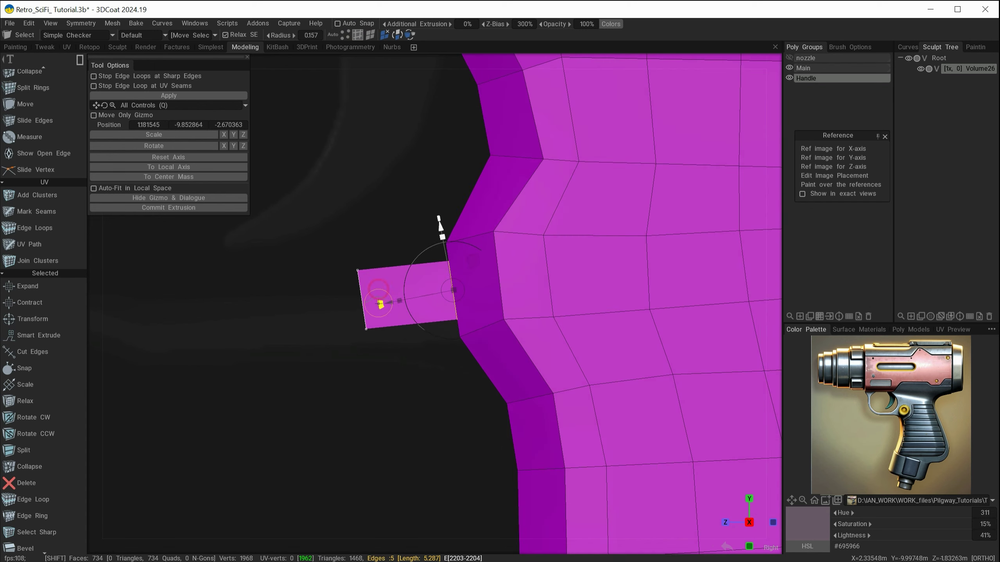
left_click_drag(380, 303, 346, 304)
left_click_drag(347, 398, 378, 435, "alt")
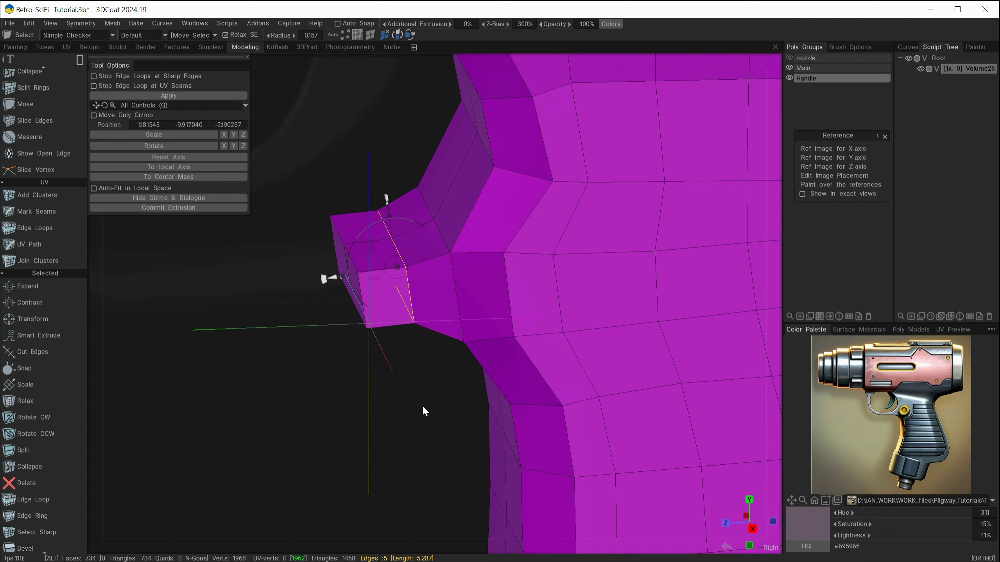
left_click_drag(422, 405, 497, 417, "alt")
middle_click_drag(388, 350, 454, 356, "alt")
left_click_drag(453, 356, 468, 349, "alt")
key("Escape")
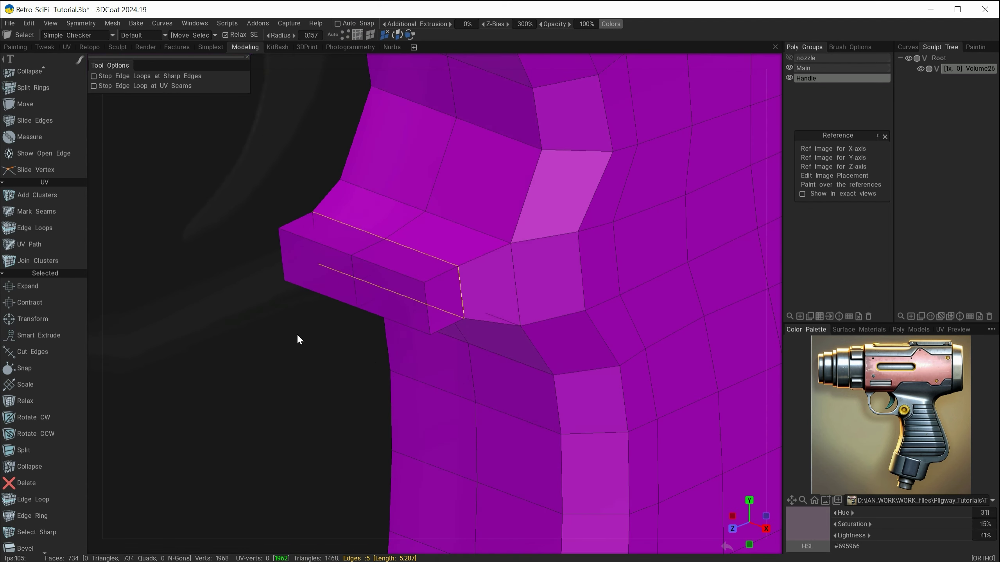
- Select the outer side edge of the stub's front end and transform it slightly inward to narrow the guard
left_click(428, 311)
key("space")
left_click(221, 438)
left_click_drag(240, 490, 265, 481, "alt")
left_click_drag(502, 320, 484, 316)
mouse_move(464, 339)
left_mouse_down("alt")
mouse_move(396, 374)
mouse_move(466, 346)
left_mouse_up("alt")
right_click_drag(466, 346, 405, 359, "alt")
left_click_drag(406, 360, 344, 319, "alt")
key("Escape")
- Select the stub's two end faces, extrude them forward in side view along the reference guard's lower bar, and align the gizmo to the local axis
right_click_drag(343, 317, 366, 306, "alt")
left_click_drag(367, 307, 372, 397, "alt")
key("3")
middle_click_drag(372, 397, 421, 433, "alt")
key("space")
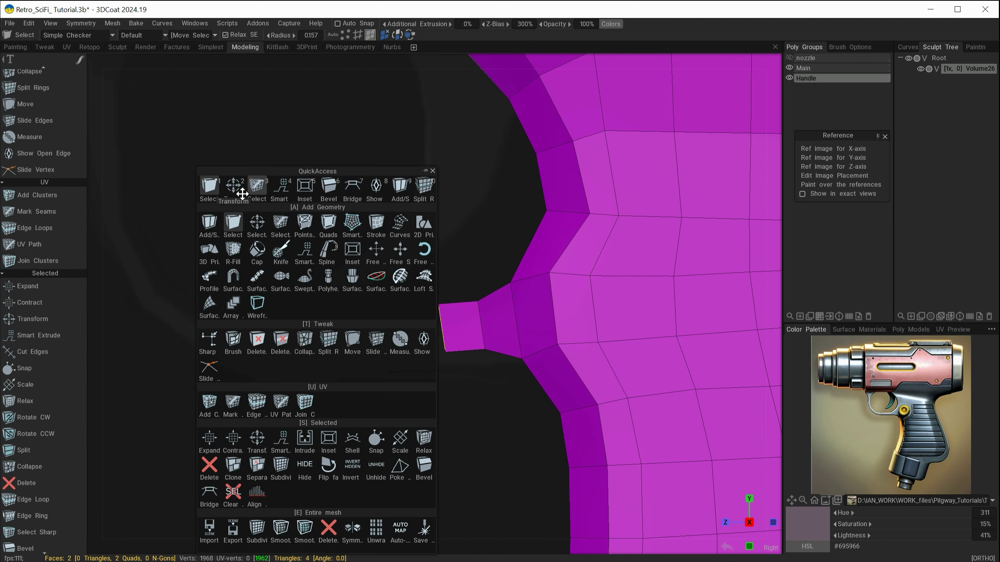
left_click(240, 191)
left_click_drag(372, 329, 191, 329, "ctrl")
left_click(169, 147)
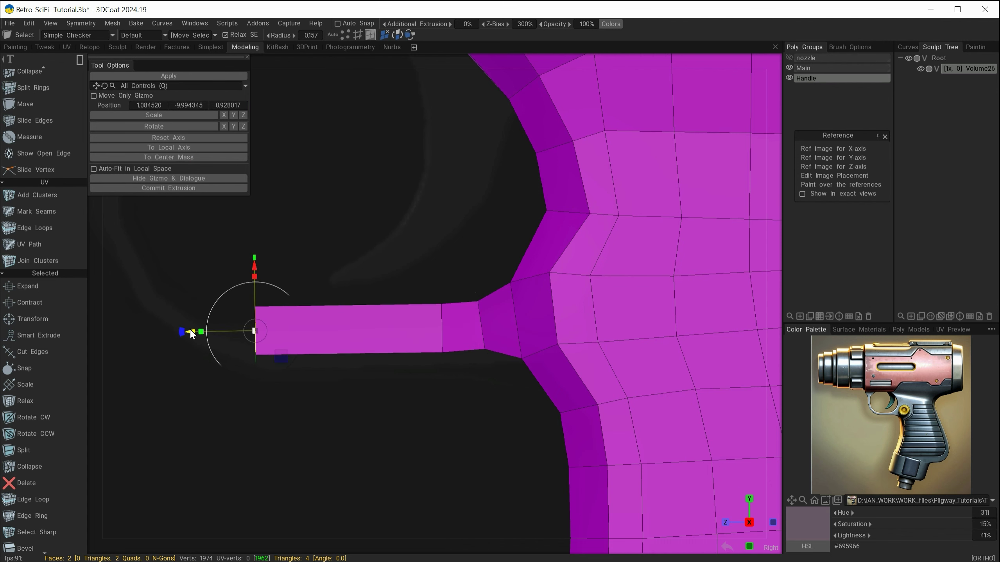
- Commit the extrusion and extrude two more guard segments, rotating each end to follow the lower front curve of the reference
right_click_drag(374, 453, 347, 465, "alt")
middle_click_drag(348, 464, 438, 511, "alt")
right_click_drag(438, 511, 449, 492, "alt")
left_click(202, 189)
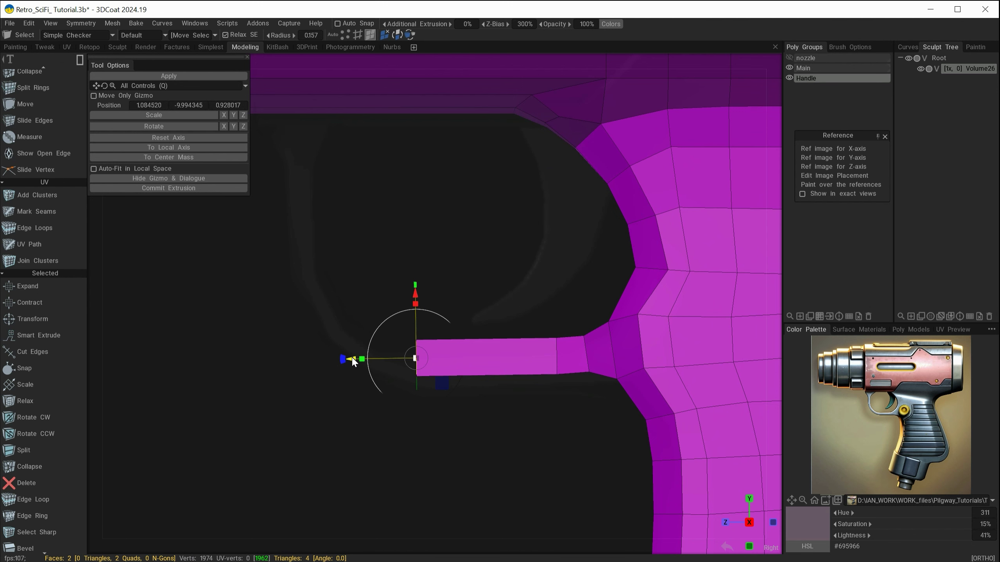
left_click_drag(353, 358, 305, 292)
left_click_drag(337, 358, 288, 313)
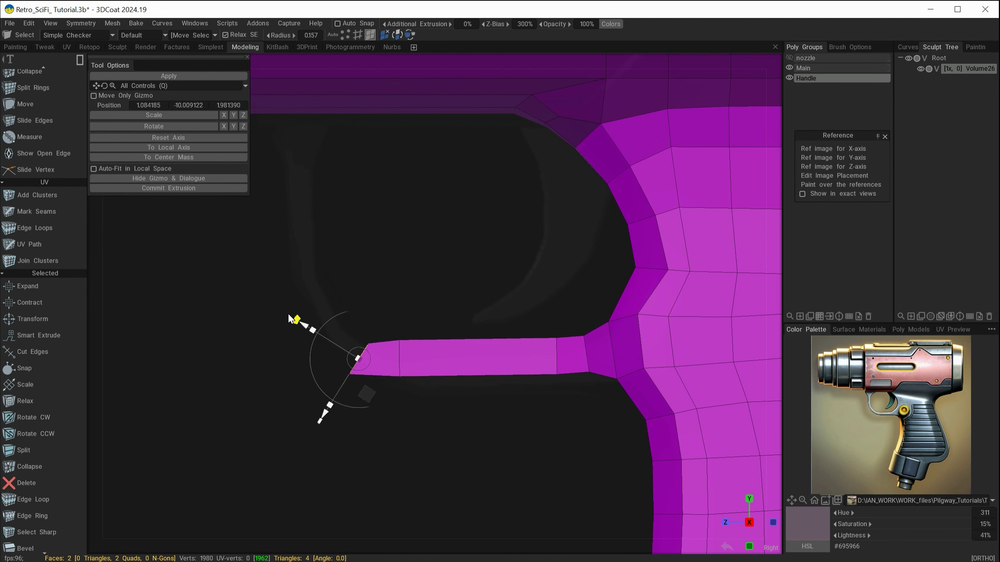
left_click_drag(323, 414, 332, 398)
left_click(187, 188)
left_click_drag(309, 316, 271, 262)
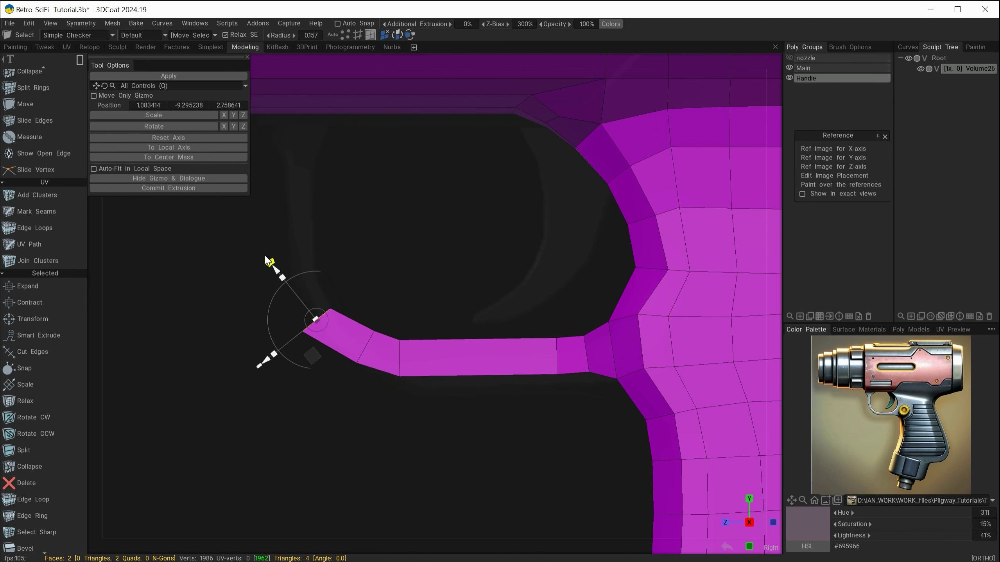
left_click_drag(266, 355, 278, 347)
- Extrude the guard's end upward in two more segments along the reference's front bar, levelling the end face below the gun body
left_click(189, 188)
left_click_drag(291, 256, 306, 147)
left_click(168, 187)
left_click_drag(244, 221, 251, 221)
left_click_drag(304, 162, 303, 113)
middle_click_drag(405, 213, 546, 358)
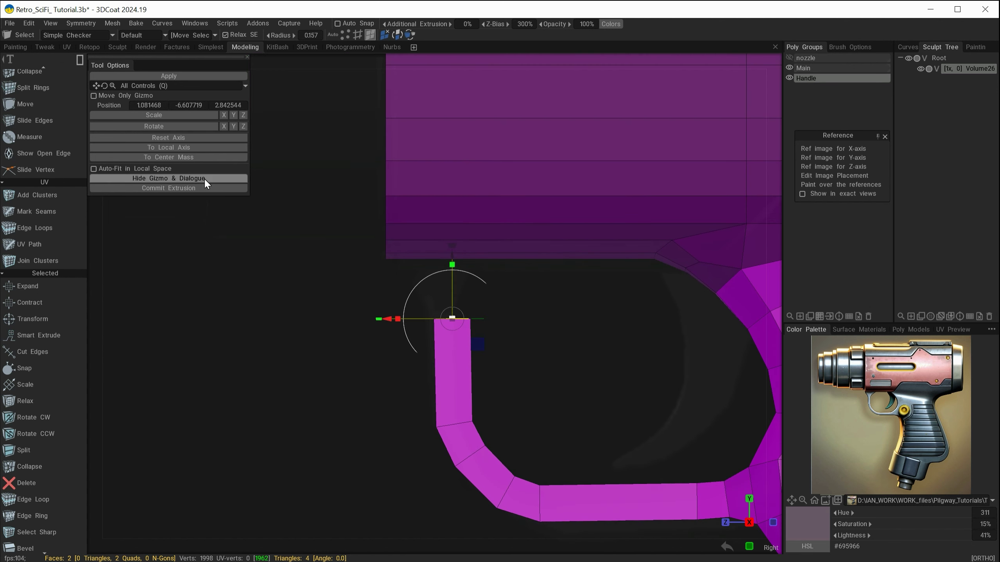
- Commit the extrusion and extrude the guard's end faces up to about Y -5.58, just below the gun body
left_click(205, 188)
left_click_drag(439, 253, 439, 199)
right_click_drag(442, 283, 517, 390)
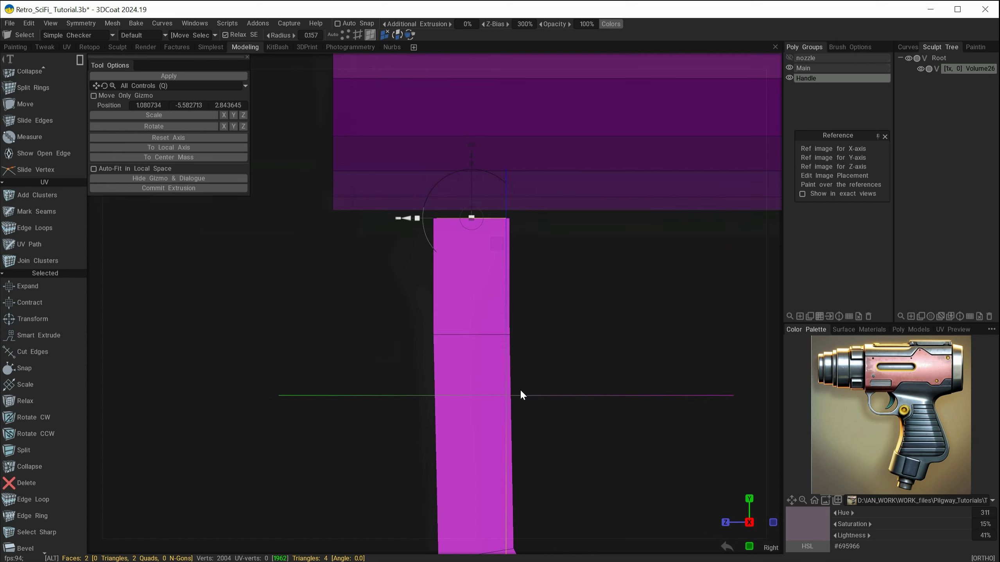
middle_click_drag(517, 390, 464, 419)
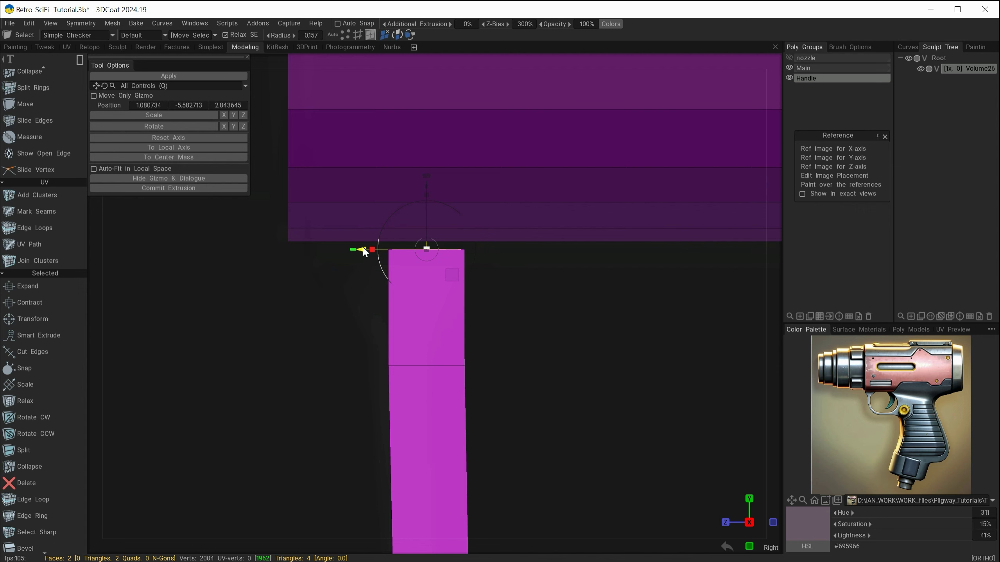
- Shift only the gizmo to the end's rear edge, scale the end faces forward to flare the guard's top, and clear the selection
left_click_drag(363, 249, 400, 256, "shift")
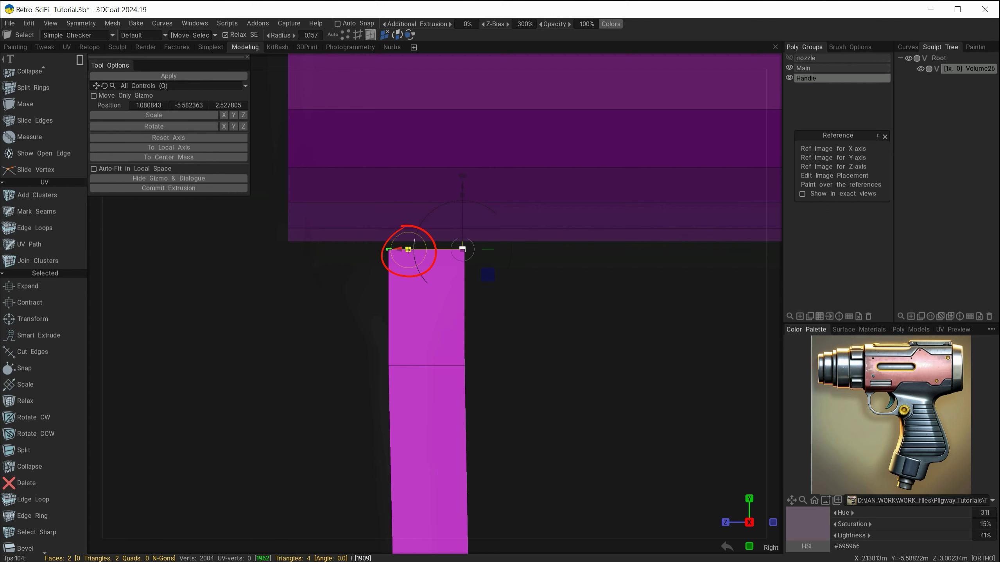
left_click_drag(408, 249, 574, 376)
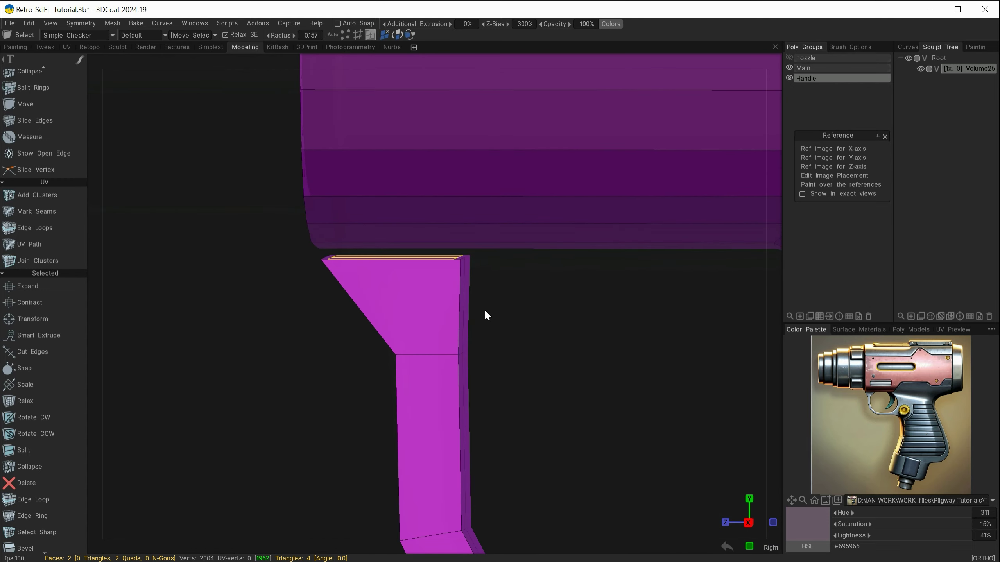
left_click_drag(375, 372, 497, 338, "alt")
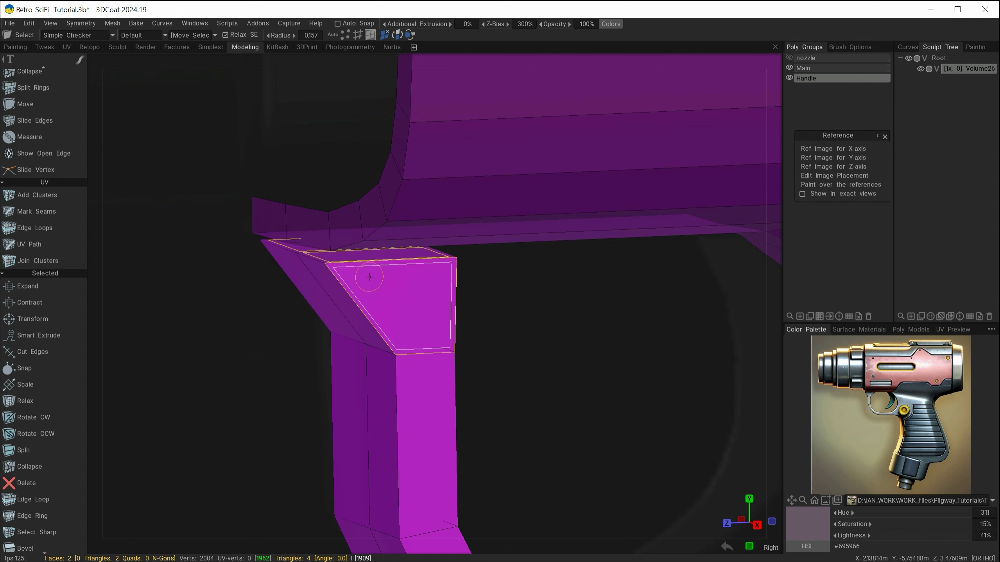
left_click(497, 336)
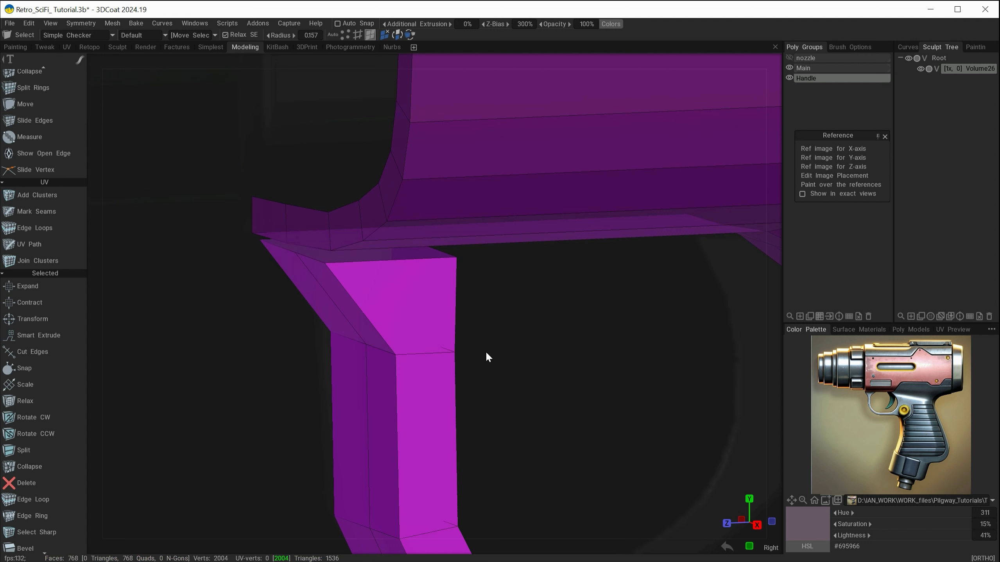
- Make the Main poly group active with the gun body and guard framed in side view
mouse_move(486, 353)
left_mouse_down("alt")
mouse_move(512, 381)
mouse_move(473, 360)
left_mouse_up("alt")
right_click_drag(568, 439, 539, 360, "alt")
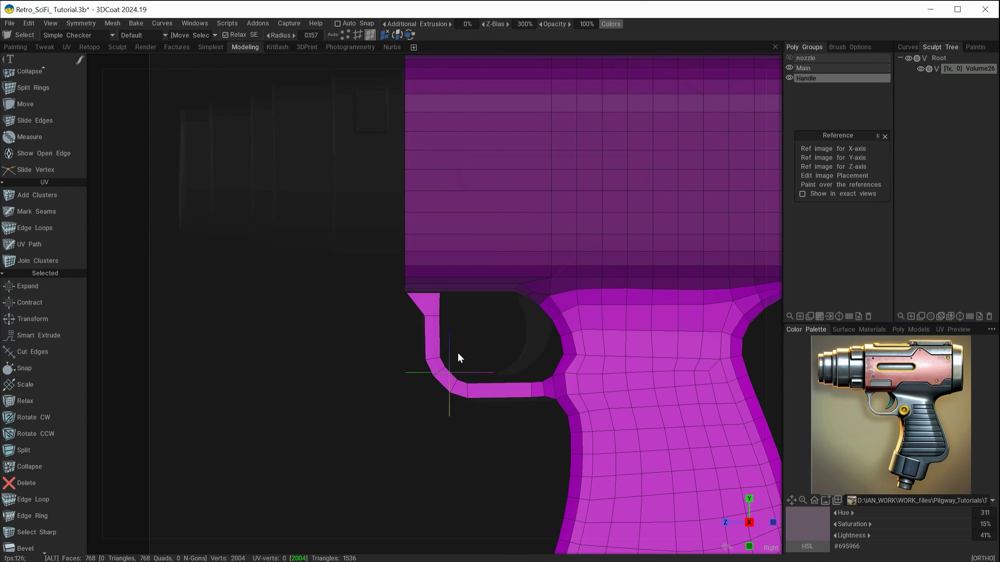
scroll(457, 351, "up", 2)
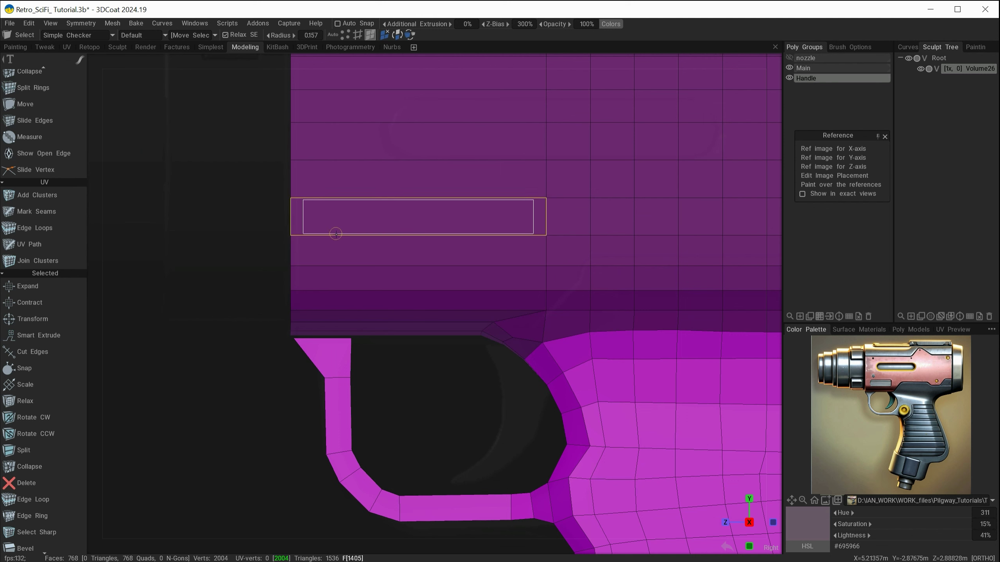
scroll(334, 429, "down", 2)
middle_click_drag(333, 440, 284, 499, "alt")
left_click(828, 67)
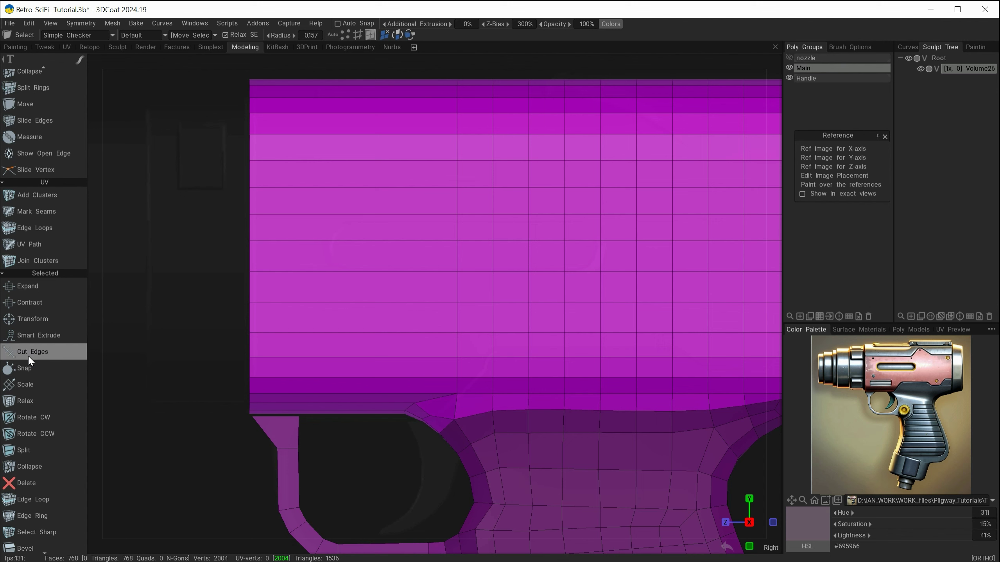
scroll(28, 357, "up", 2)
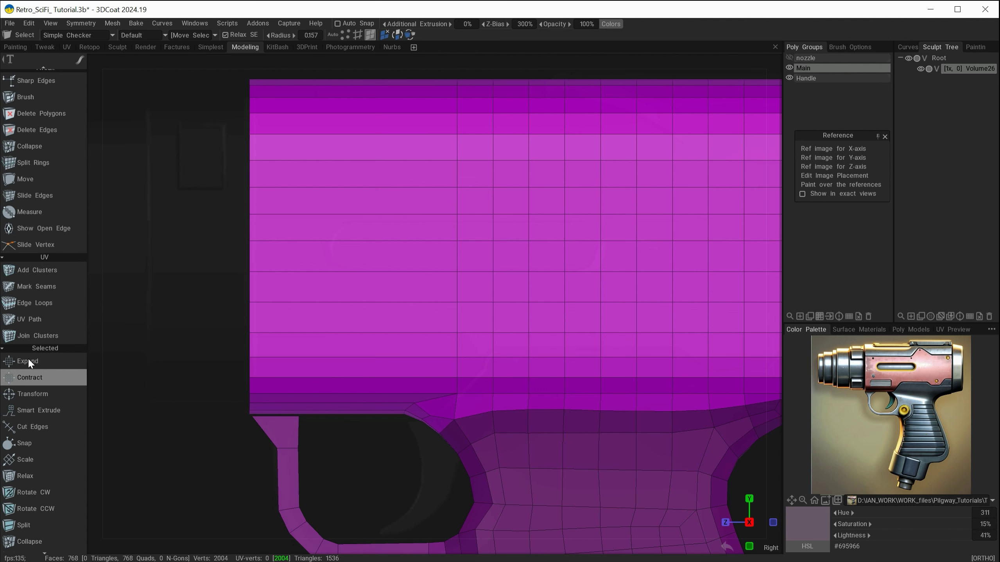
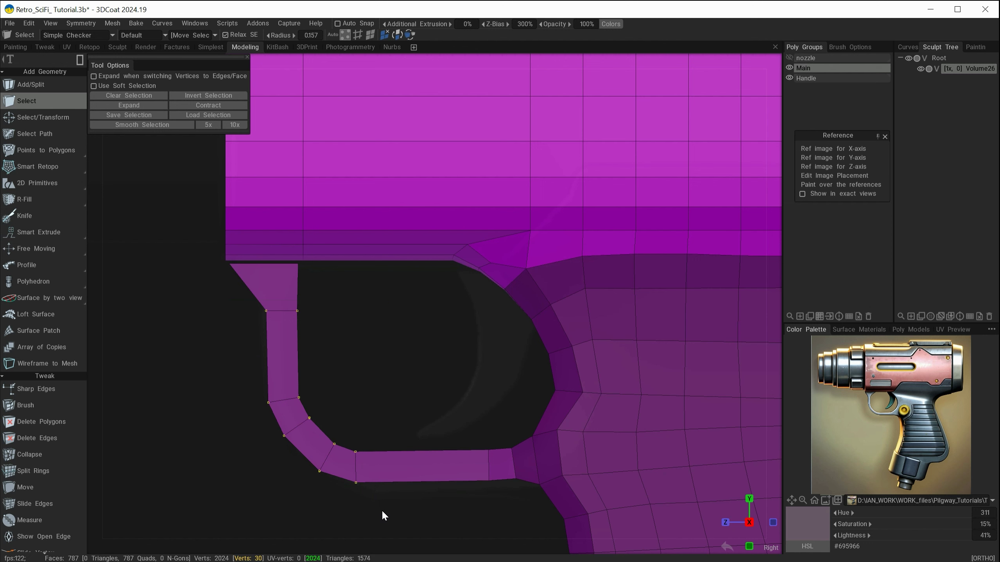
- Transform the selected guard vertices forward until the front bar is centred under its flared top, and clear the selection
key("space")
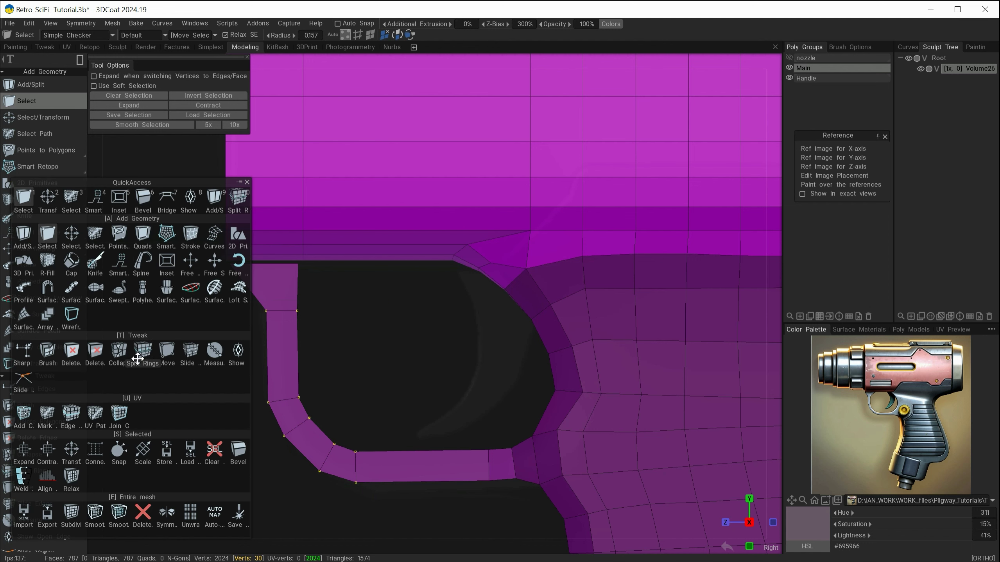
left_click(47, 199)
left_click_drag(245, 412, 229, 413)
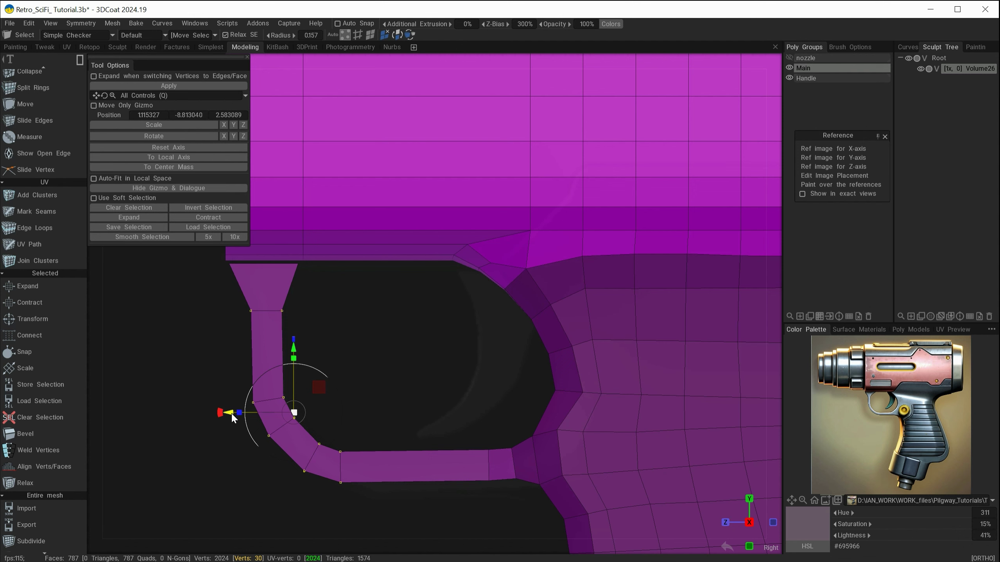
left_click_drag(231, 413, 231, 413)
mouse_move(203, 489)
left_mouse_down("alt")
mouse_move(259, 482)
mouse_move(185, 474)
mouse_move(215, 484)
mouse_move(202, 487)
left_mouse_up("alt")
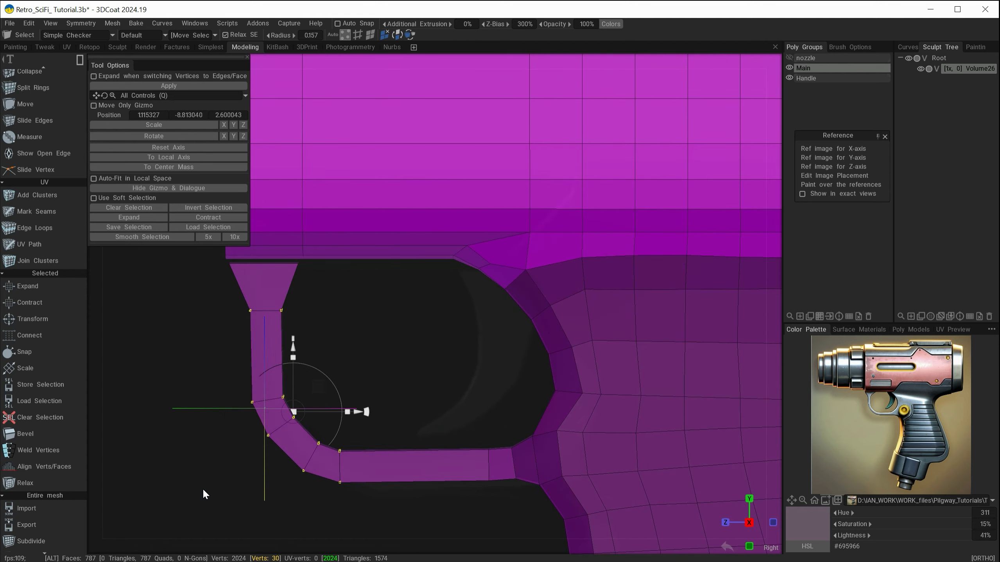
key("Escape")
key("Escape")
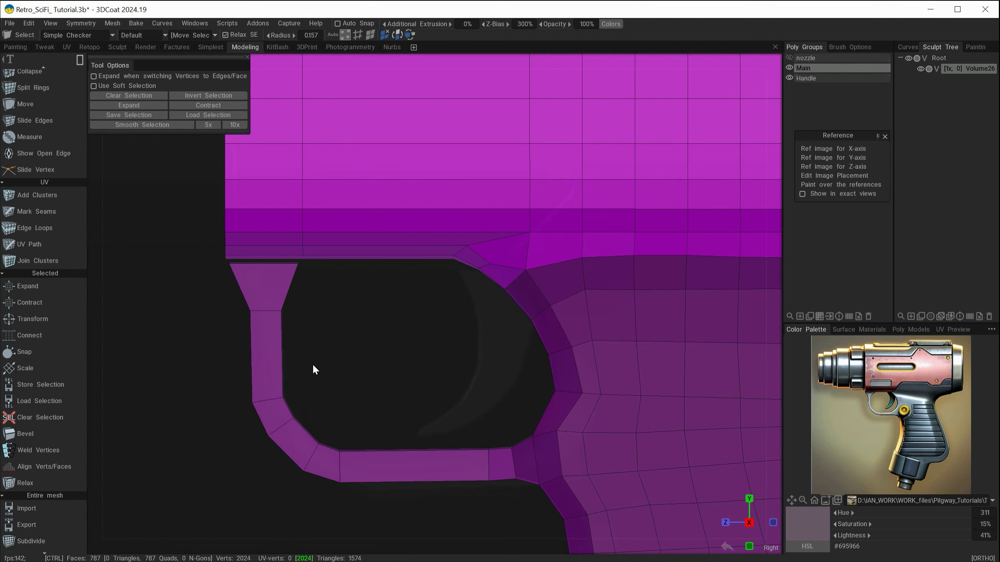
- Select the two body underside faces directly above the guard's flared top and delete them
right_click_drag(318, 365, 369, 345, "alt")
middle_click_drag(369, 345, 391, 356, "alt")
left_click_drag(395, 363, 384, 339, "alt")
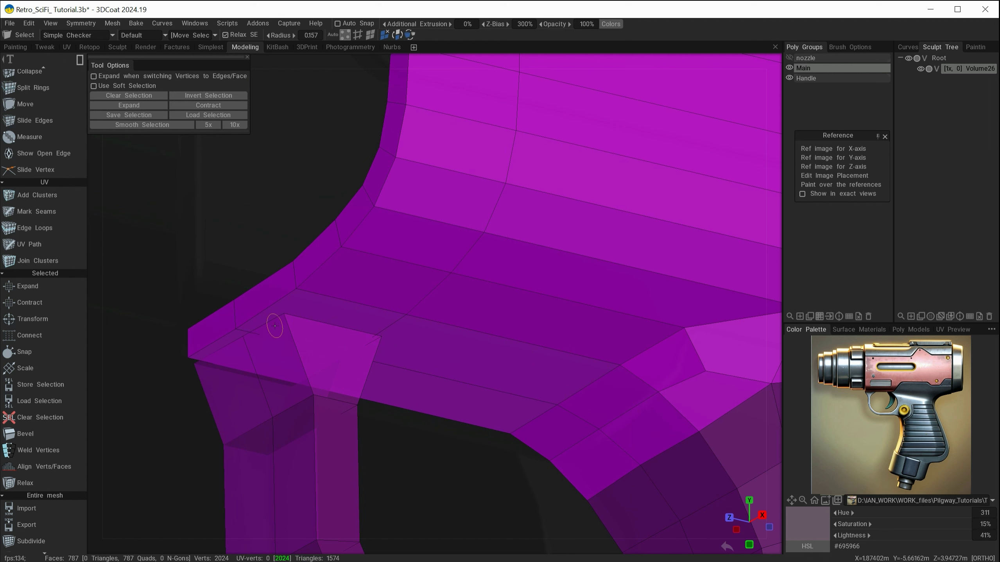
mouse_move(79, 61)
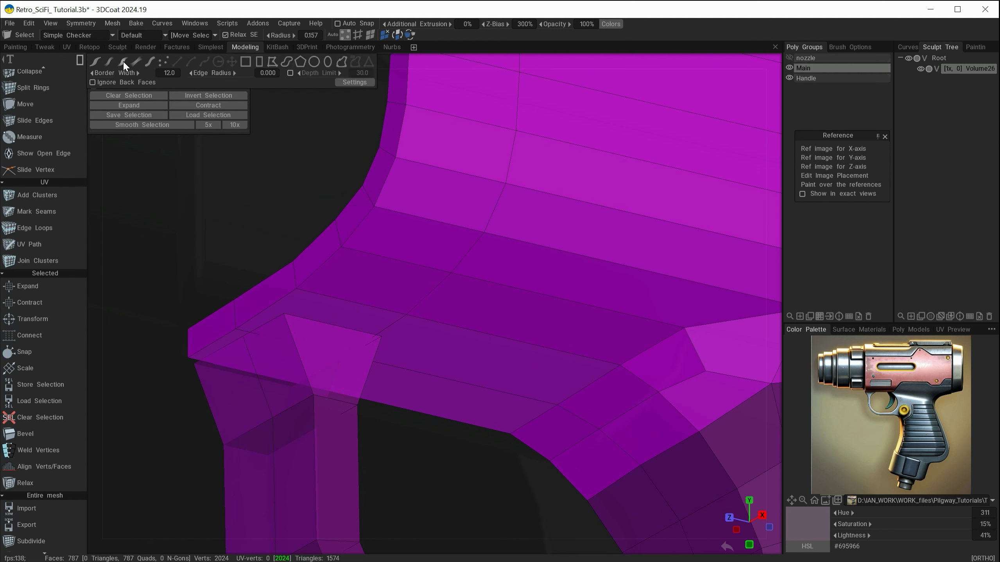
left_click(372, 37)
left_click(330, 315)
left_click(267, 355)
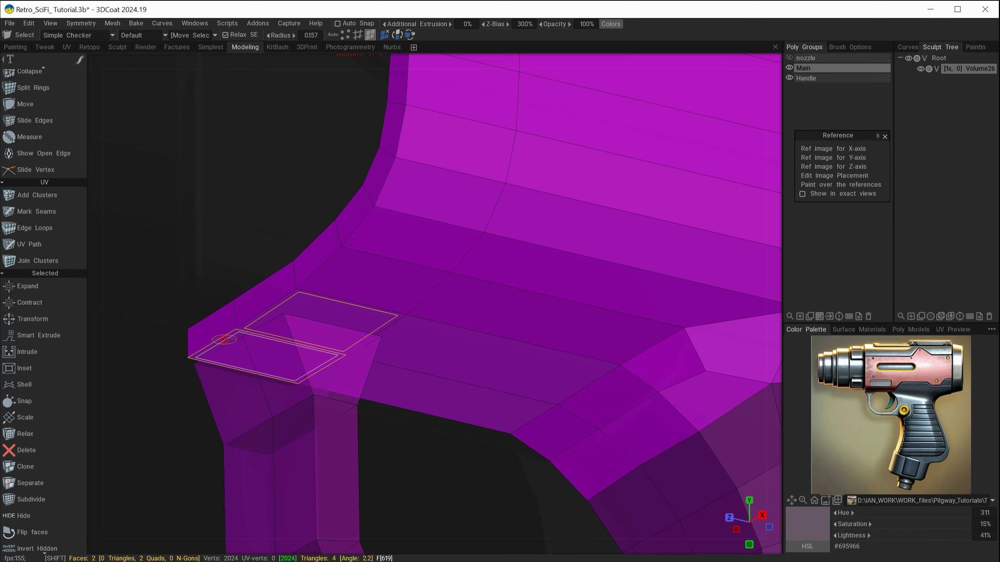
left_click_drag(223, 413, 311, 411, "alt")
key("Delete")
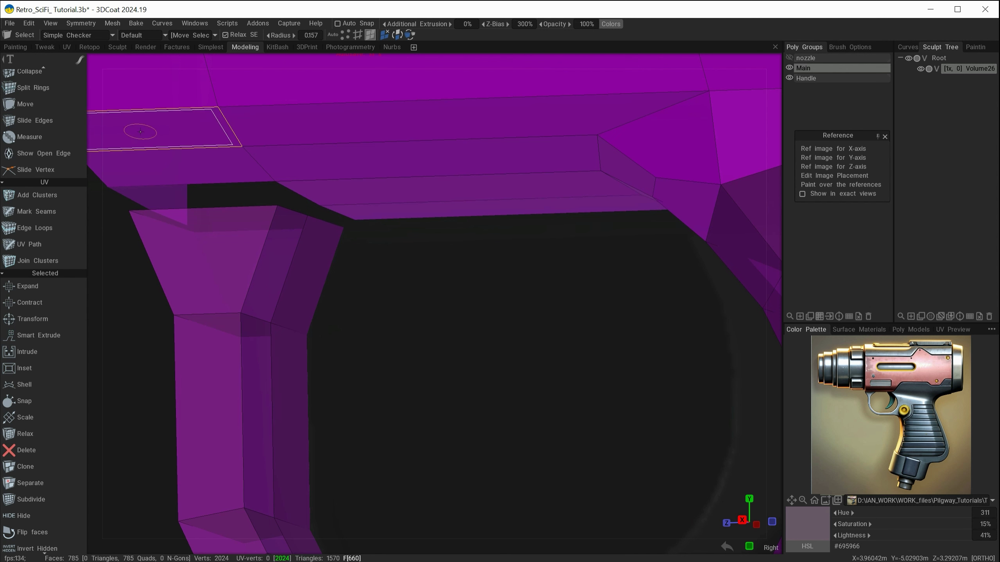
- Select the border edge loop around the guard's top opening, lower it to about Y -5.76, and clear the selection
left_click(358, 35)
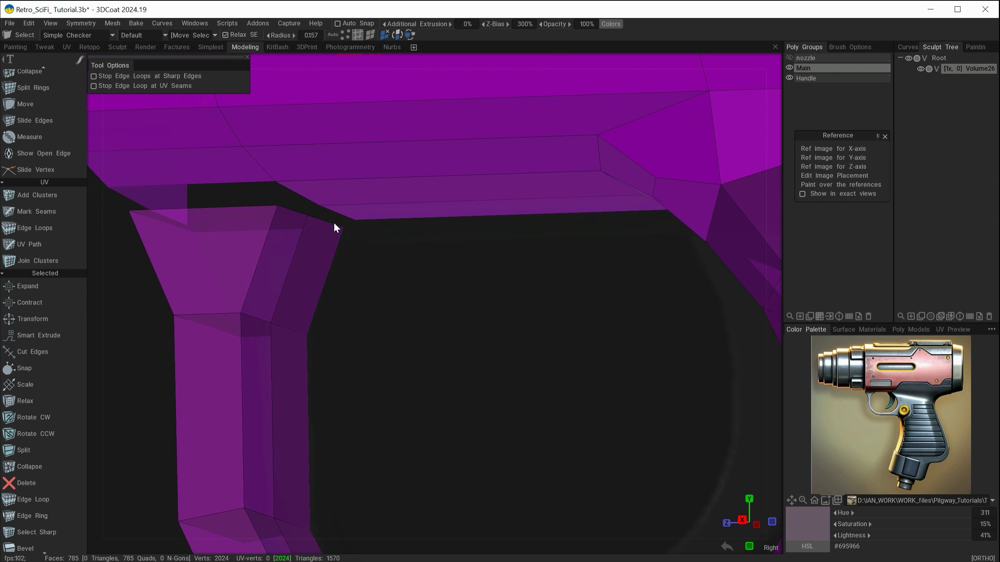
double_click(296, 214)
left_click_drag(351, 305, 415, 372, "alt")
key("space")
left_click(420, 190)
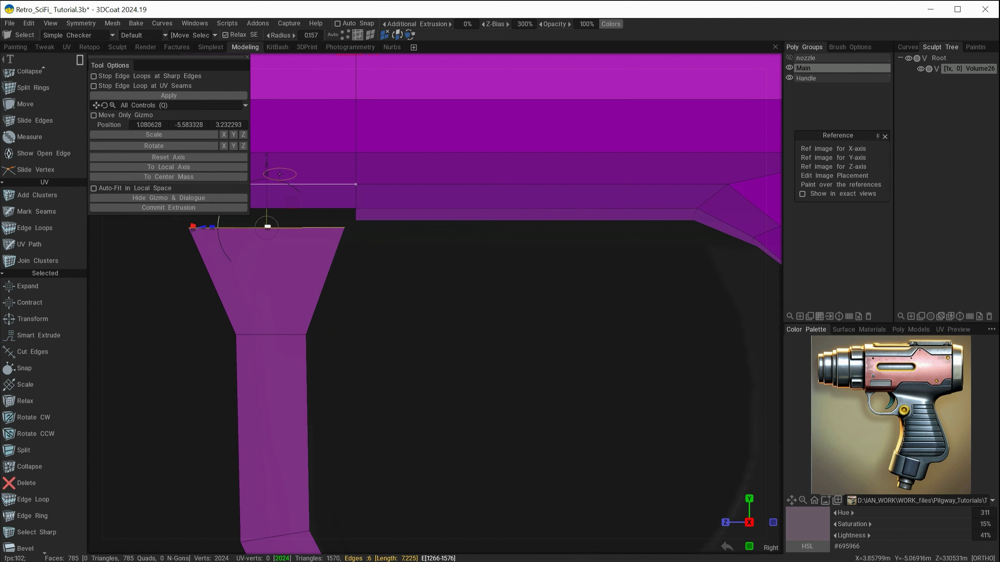
left_click_drag(266, 166, 266, 183)
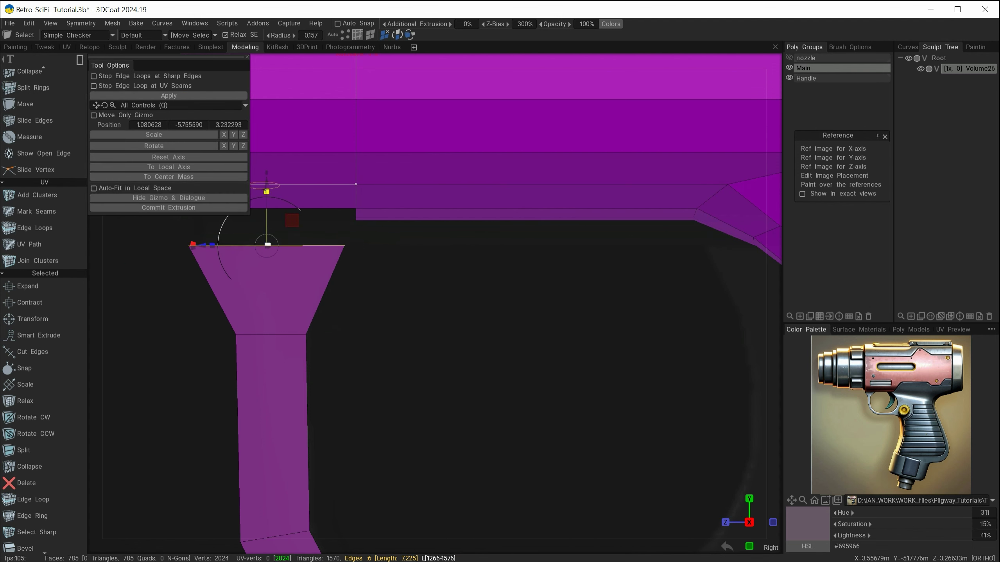
left_click_drag(472, 426, 520, 409, "alt")
key("Escape")
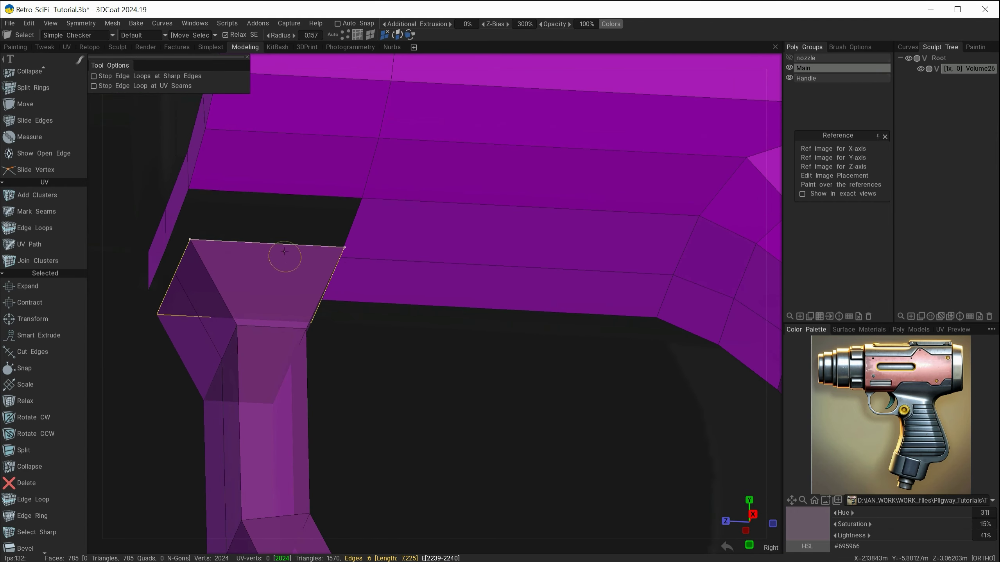
key("ctrl")
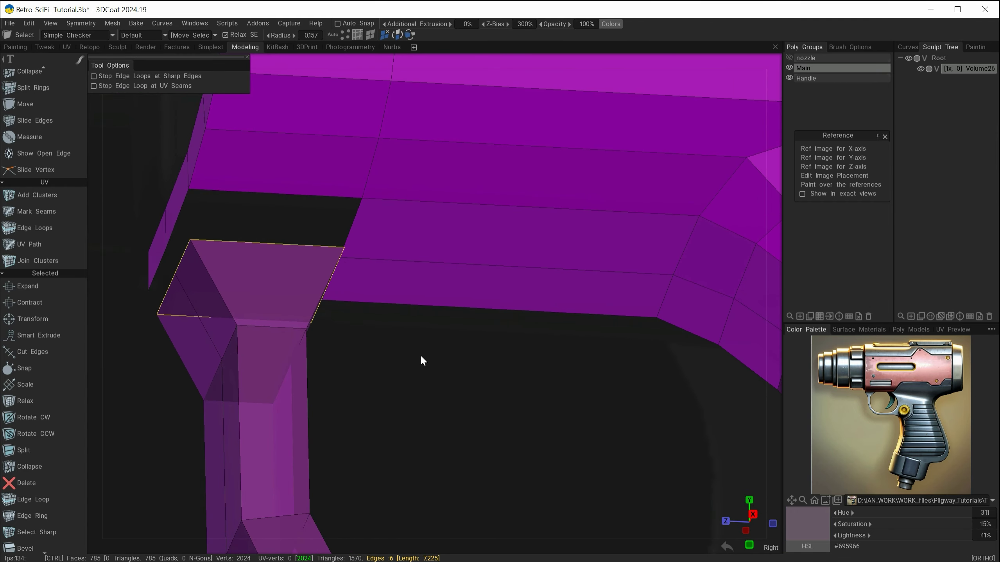
key("ctrl+d")
- Try to bridge the side edge of the body opening to the guard's matching top edge with a Qty Divide of 2
middle_click_drag(411, 399, 456, 467, "alt")
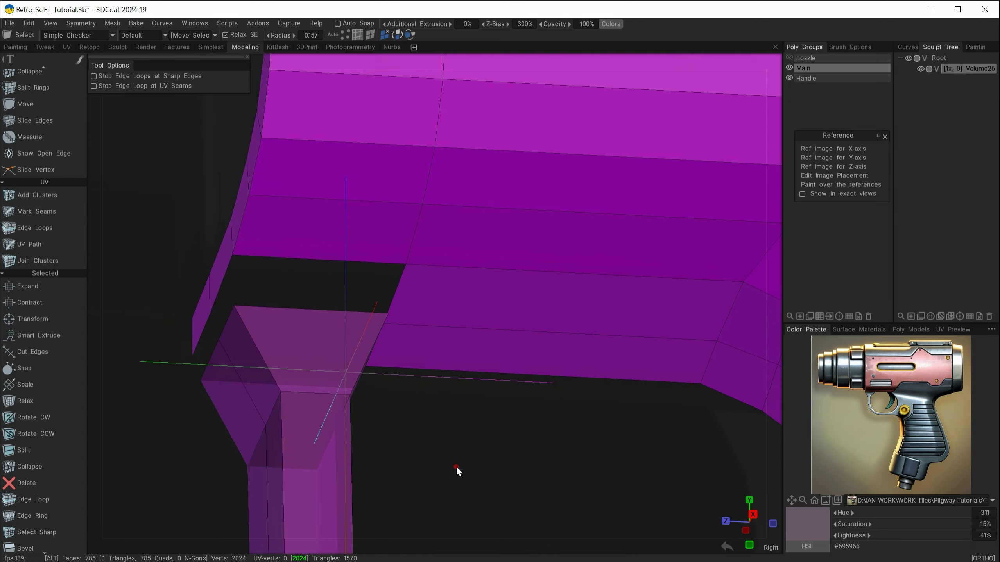
left_click_drag(456, 467, 468, 452, "alt")
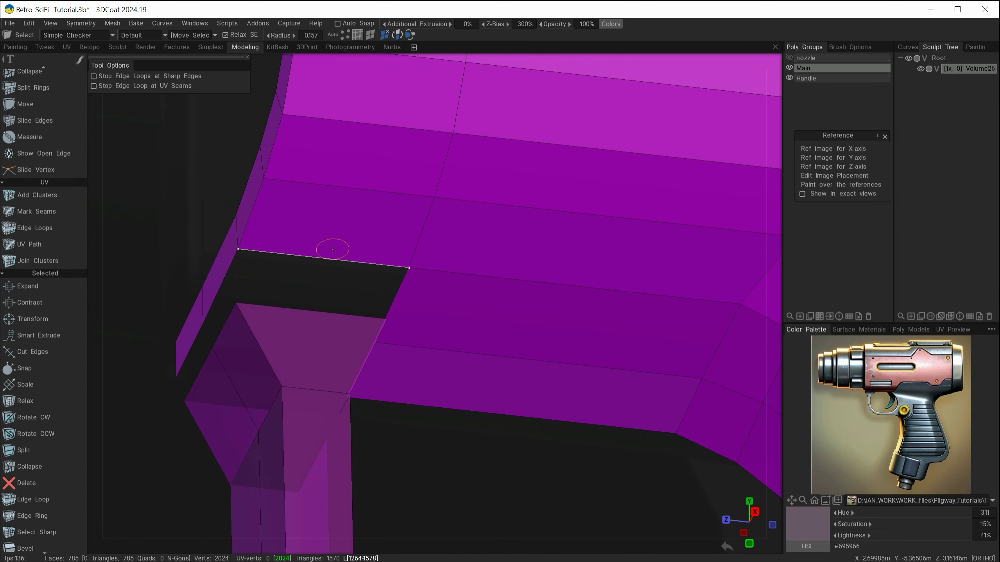
left_click(323, 248)
key("shift")
left_click(321, 324, "shift")
left_click_drag(432, 425, 461, 442, "alt")
right_click(475, 467)
left_click(508, 356)
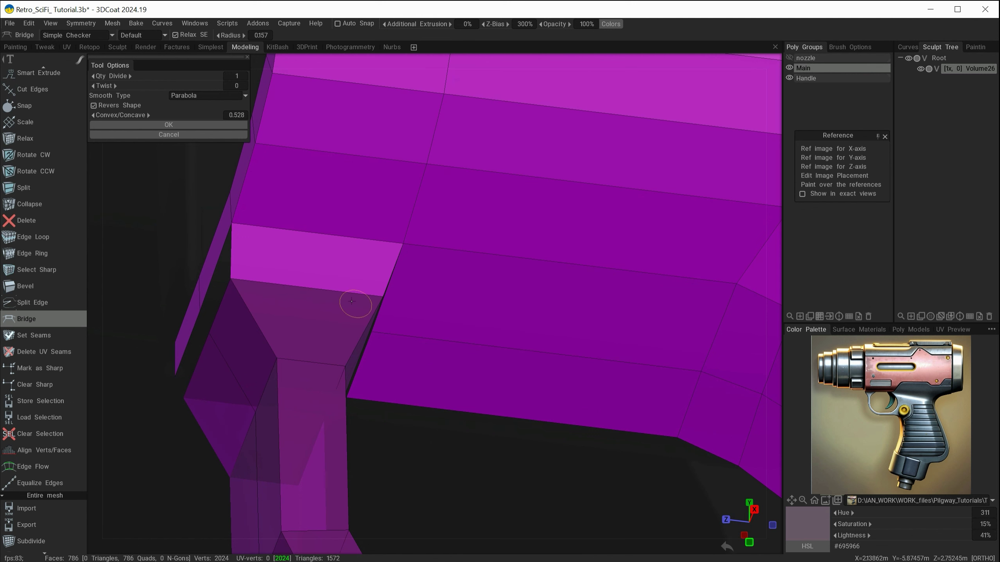
left_click_drag(161, 79, 167, 77)
left_click_drag(161, 79, 156, 79)
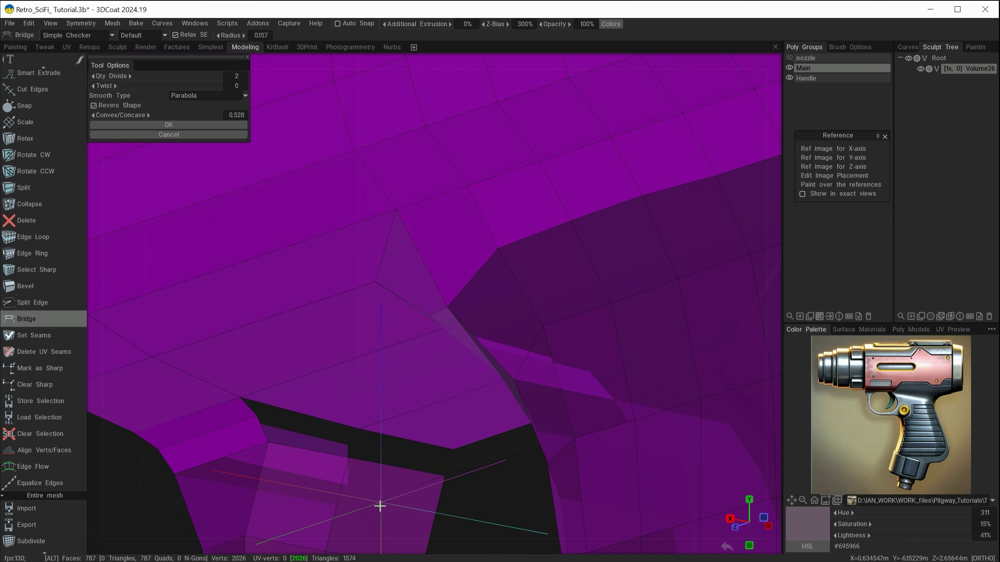
middle_click_drag(379, 531, 436, 356, "alt")
left_click_drag(412, 385, 442, 369, "alt")
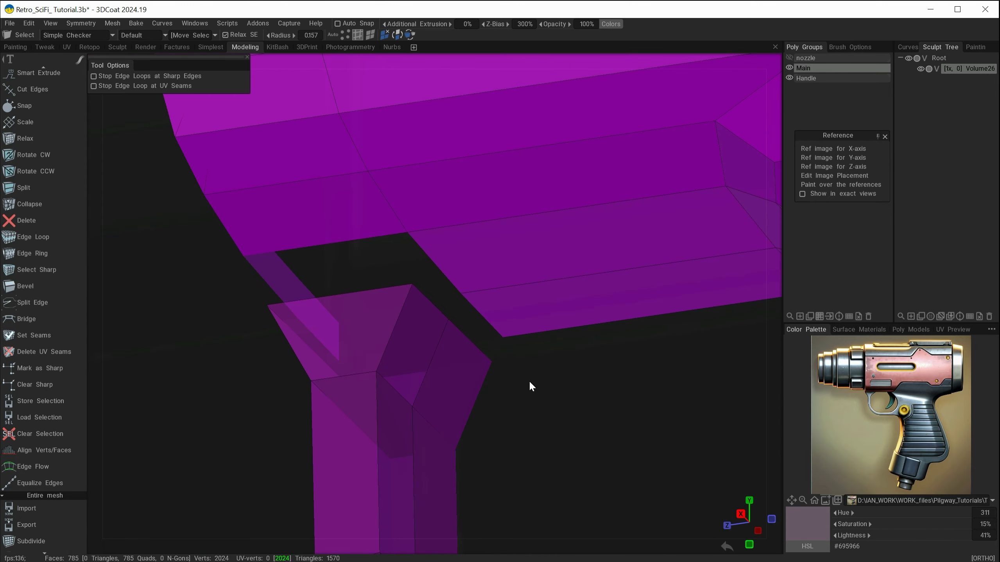
left_click_drag(530, 381, 487, 331, "alt")
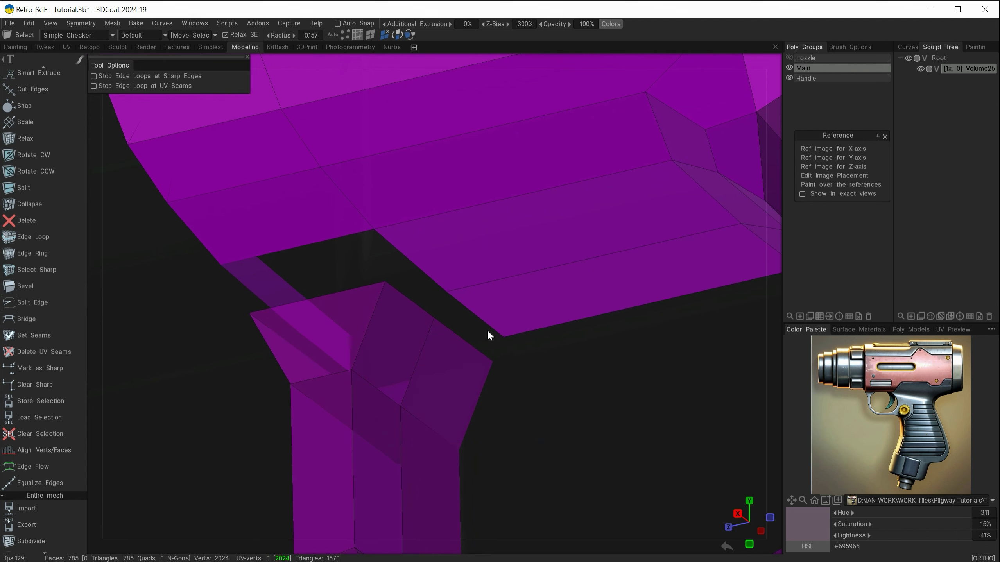
key("ctrl+z")
- Select the border edges around the body's underside opening and the matching open edges of the guard's flared top
left_click_drag(425, 265, 421, 257, "shift")
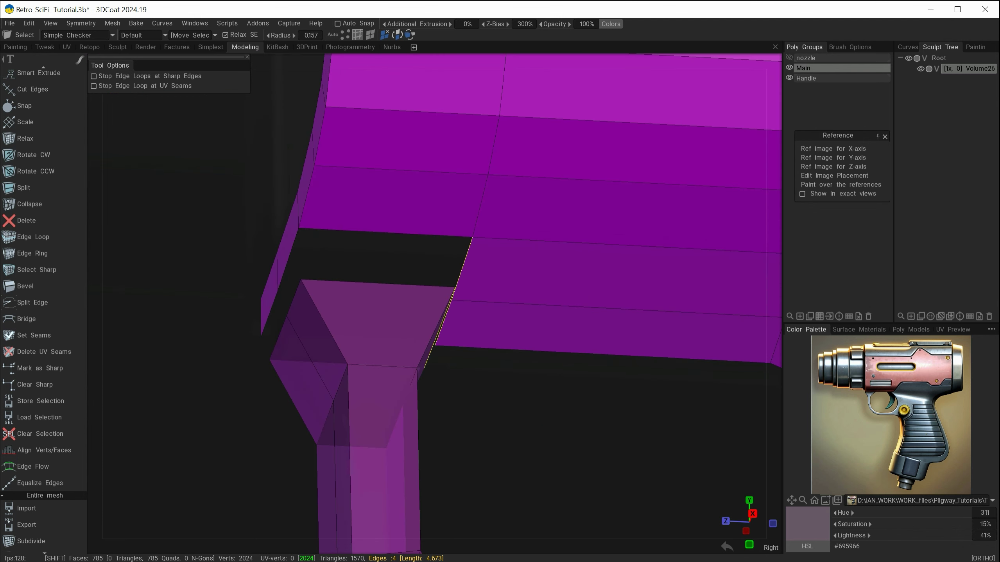
left_click(419, 234, "shift")
left_click_drag(412, 291, 268, 321, "shift")
left_click_drag(177, 335, 287, 315, "alt")
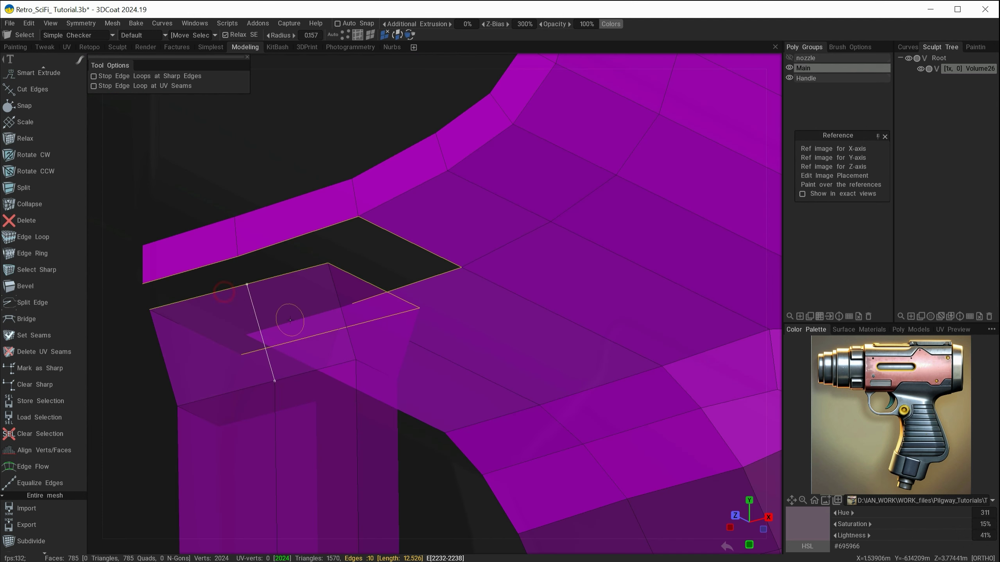
- Bridge the selected body and guard edges with a Qty Divide of 1
right_click(392, 257)
left_click(427, 247)
scroll(425, 323, "down", 3)
mouse_move(392, 299)
left_mouse_down("alt")
mouse_move(424, 323)
mouse_move(400, 317)
left_mouse_up("alt")
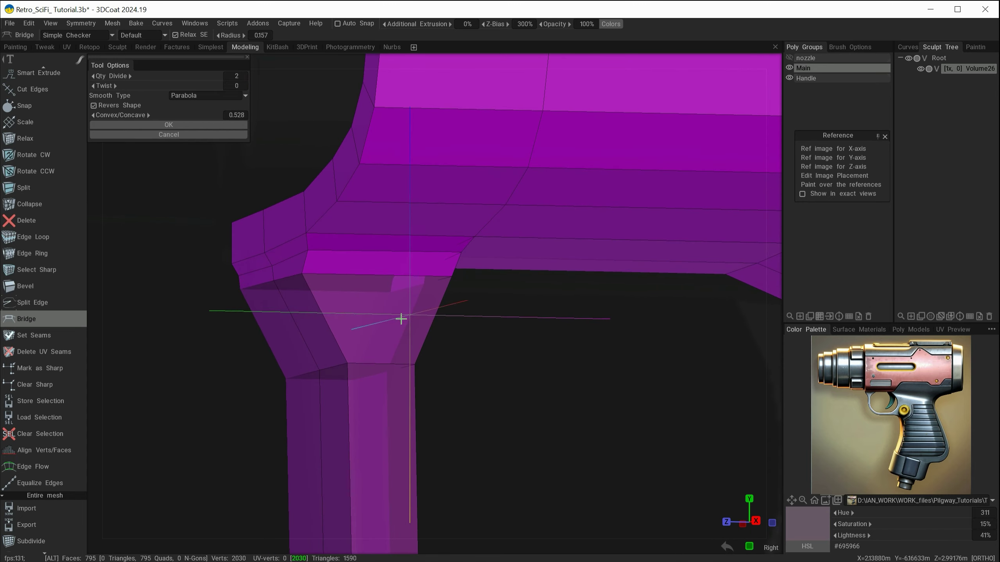
mouse_move(336, 322)
left_mouse_down("alt")
mouse_move(353, 337)
mouse_move(369, 267)
left_mouse_up("alt")
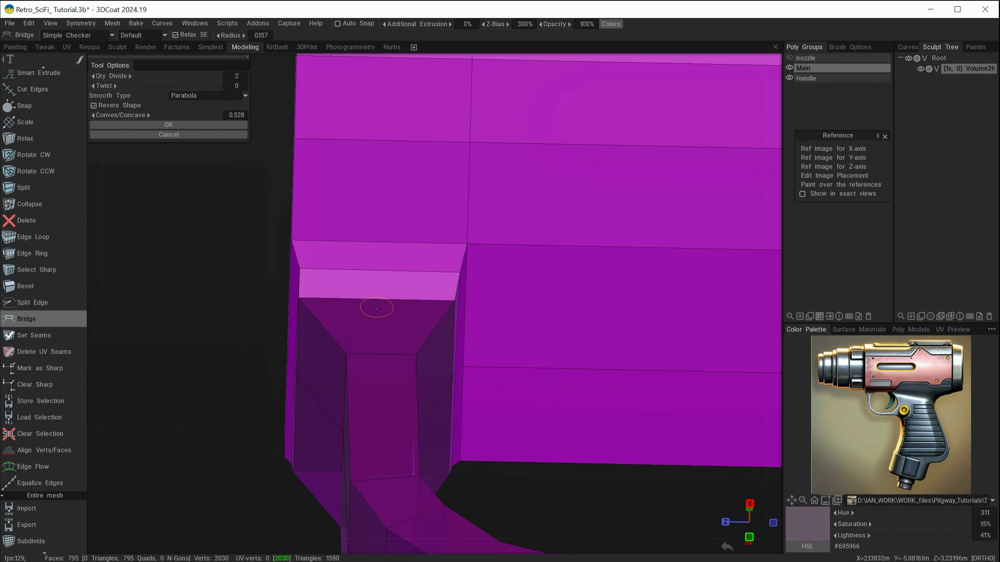
mouse_move(381, 308)
left_mouse_down("alt")
mouse_move(386, 372)
mouse_move(385, 352)
left_mouse_up("alt")
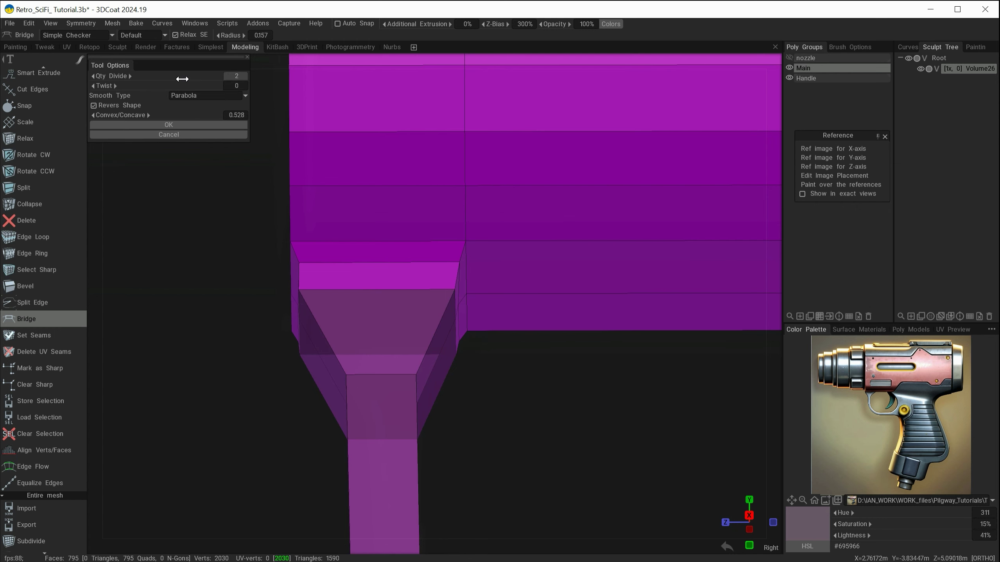
left_click_drag(179, 77, 148, 74)
mouse_move(252, 307)
left_mouse_down("alt")
mouse_move(219, 324)
mouse_move(168, 321)
mouse_move(203, 325)
left_mouse_up("alt")
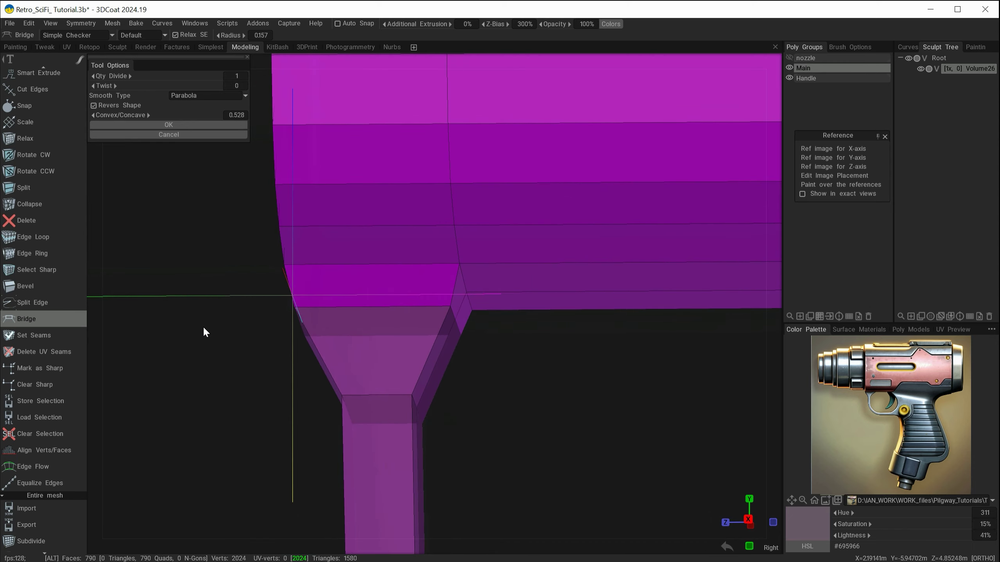
left_click(163, 124)
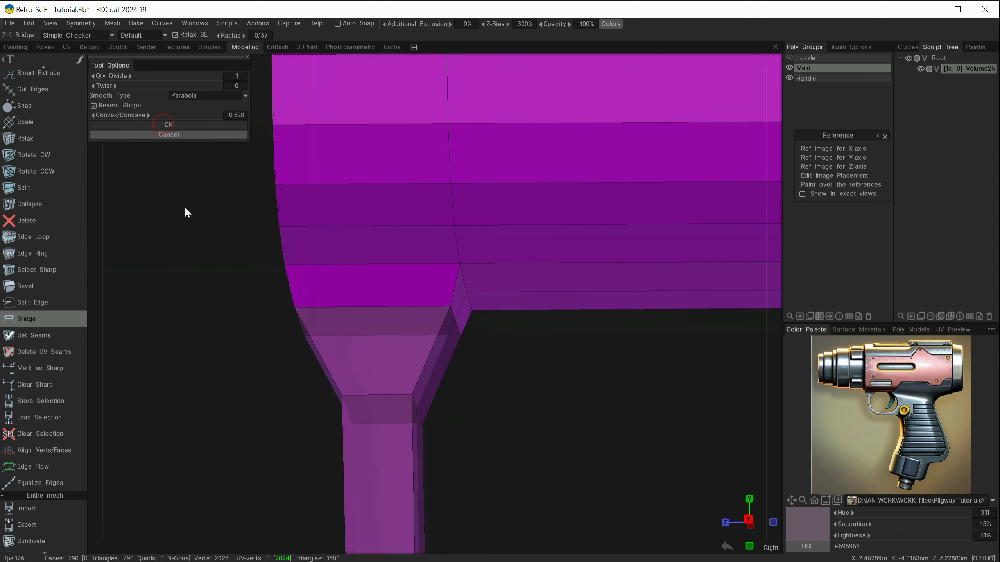
- Select the two rear edges of the guard's flared top and move them forward to about Z 2.64
left_click_drag(412, 470, 467, 435, "alt")
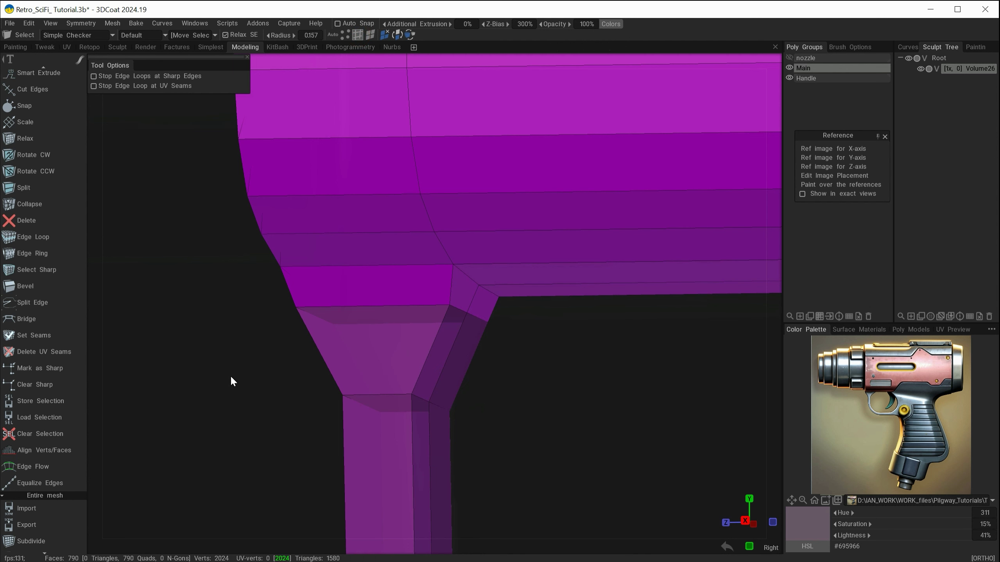
left_click(457, 308, "shift")
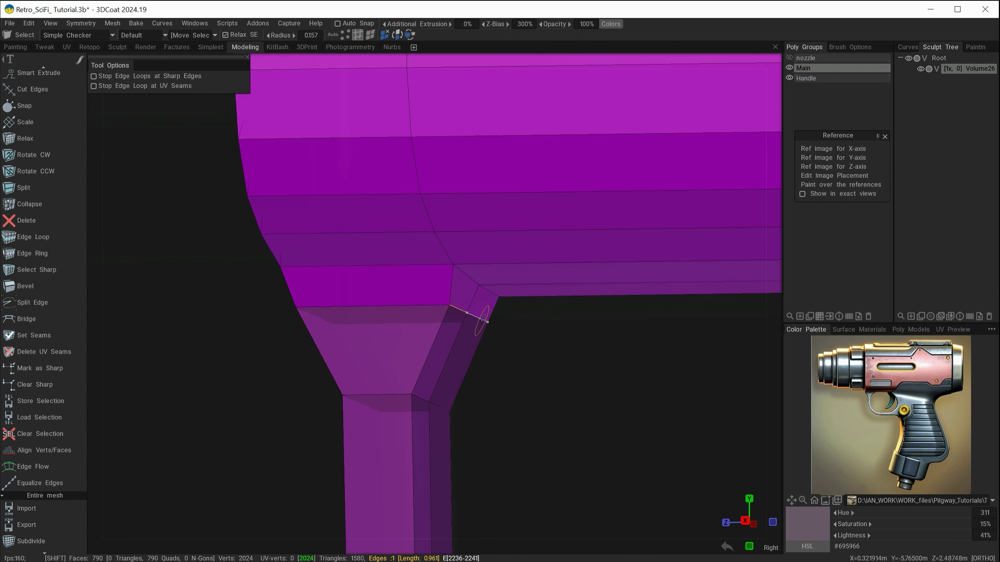
left_click(481, 319, "shift")
left_click_drag(481, 355, 519, 392, "alt+shift")
key("w")
left_click(469, 190)
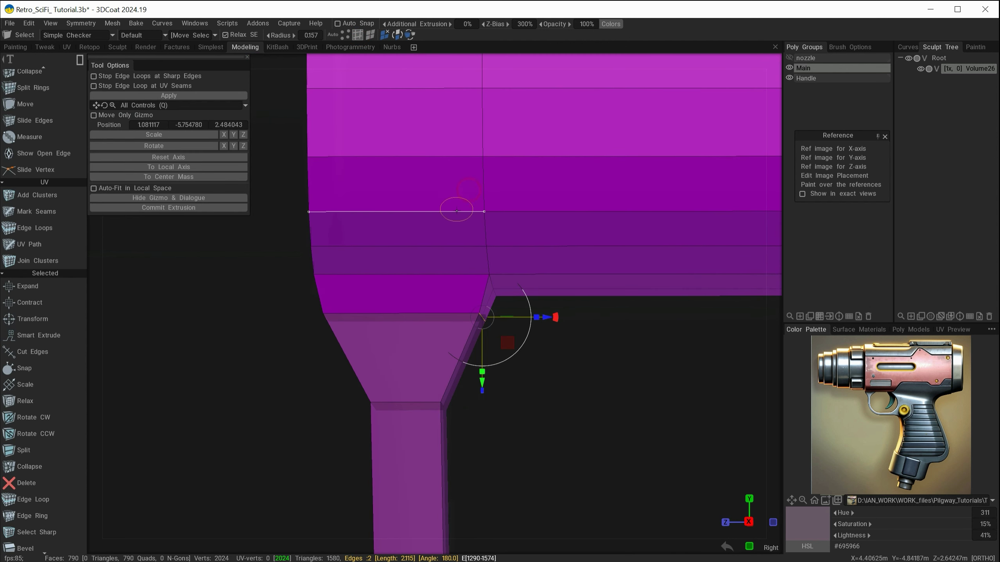
left_click_drag(553, 321, 526, 320)
left_click_drag(278, 443, 318, 424, "alt")
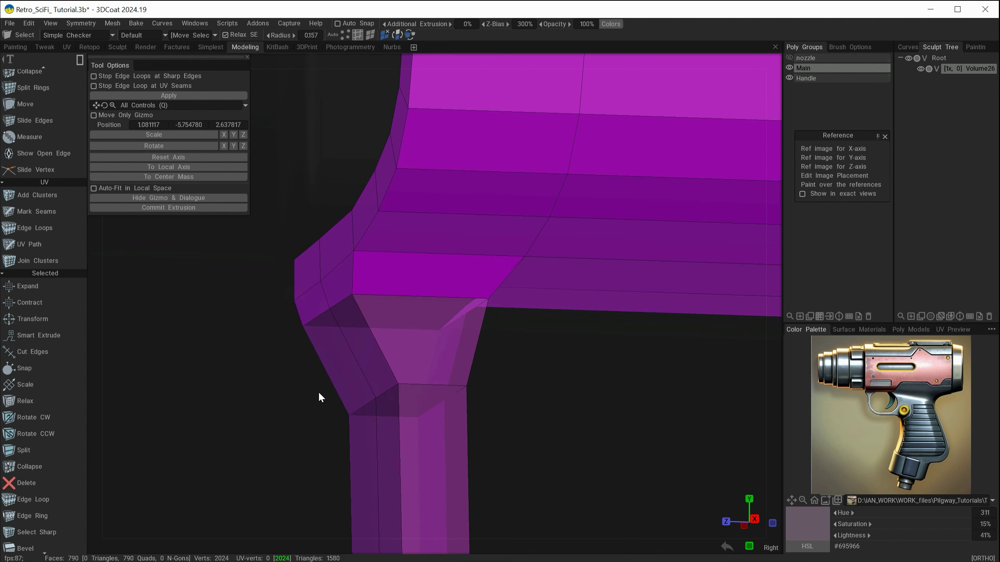
- Select the two front edges of the guard's flared top and move them slightly backward along Z
left_click(317, 318)
left_click(344, 301, "shift")
key("w")
left_click_drag(221, 429, 209, 457, "alt")
key("space")
left_click(156, 435)
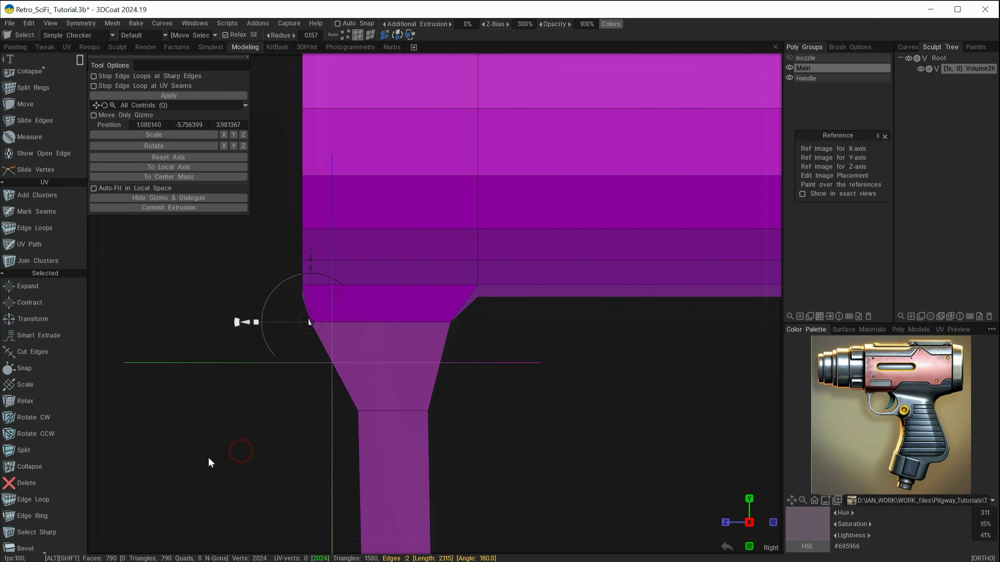
left_click_drag(250, 323, 265, 322)
key("Return")
- Examine the trigger guard's joint with the gun body and the overall shape from the side, front and below
scroll(417, 437, "down", 5)
left_click_drag(424, 506, 418, 463, "alt")
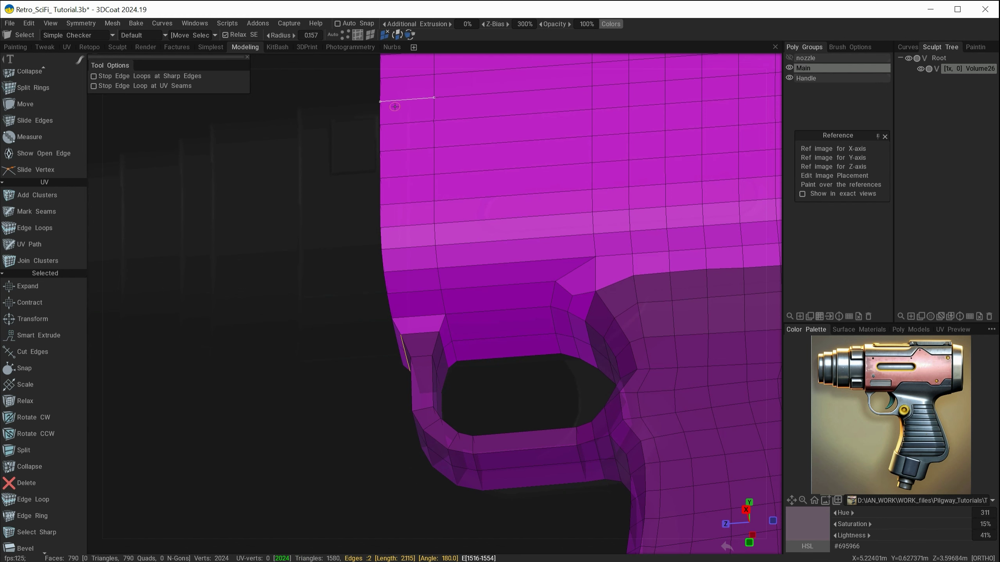
left_click_drag(477, 317, 493, 360, "alt")
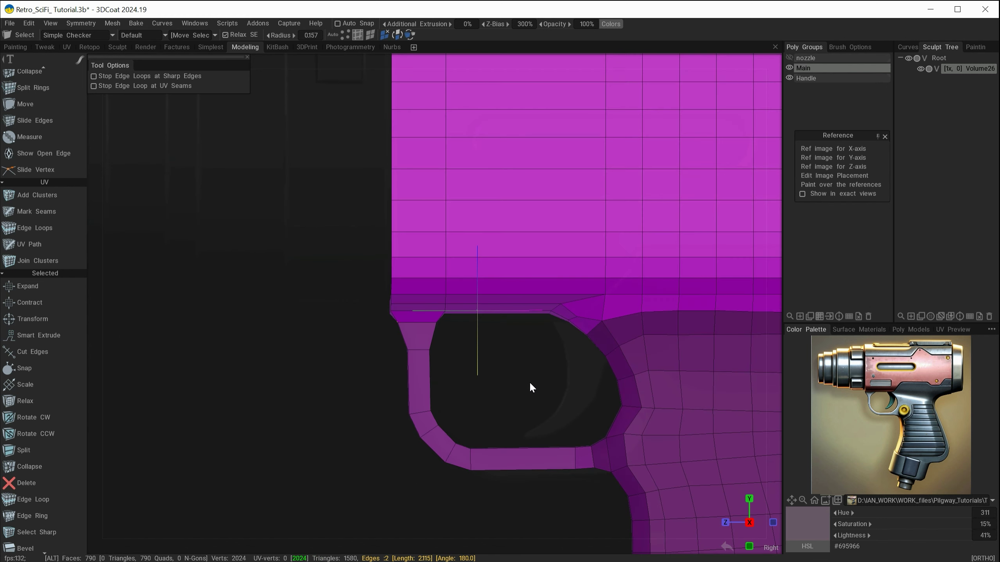
right_click_drag(530, 383, 466, 370, "alt")
middle_click_drag(466, 370, 323, 315, "alt")
right_click_drag(325, 437, 369, 443, "alt")
left_click_drag(369, 443, 334, 422, "alt")
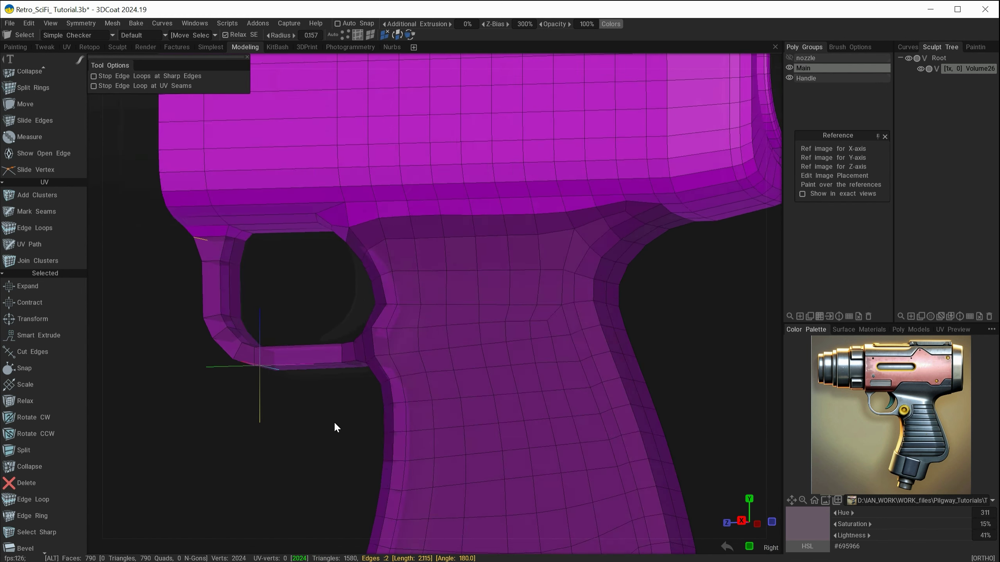
right_click_drag(335, 427, 383, 429, "alt")
left_click_drag(384, 428, 542, 401, "alt")
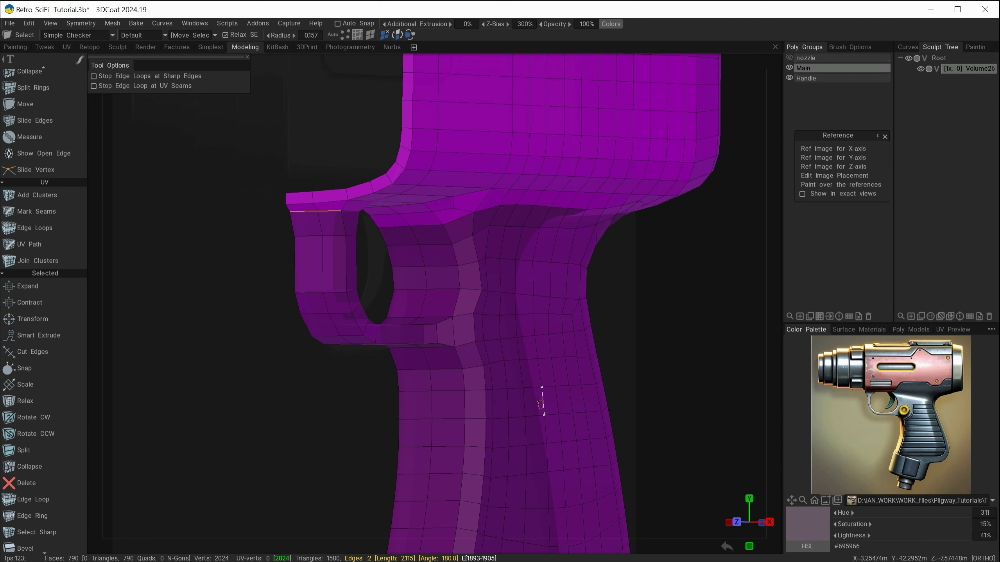
left_click_drag(287, 279, 506, 350, "alt")
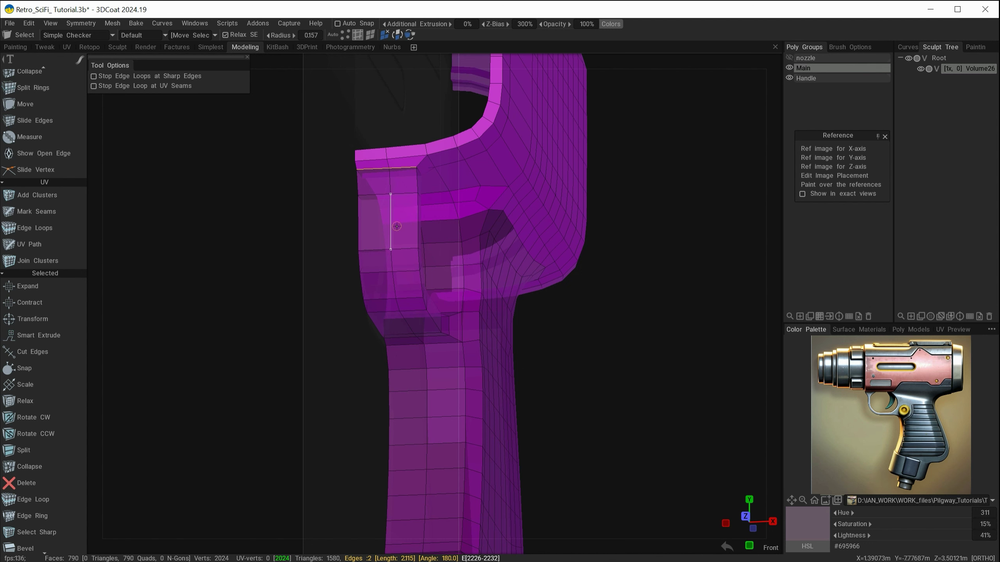
left_click_drag(421, 367, 426, 354, "alt")
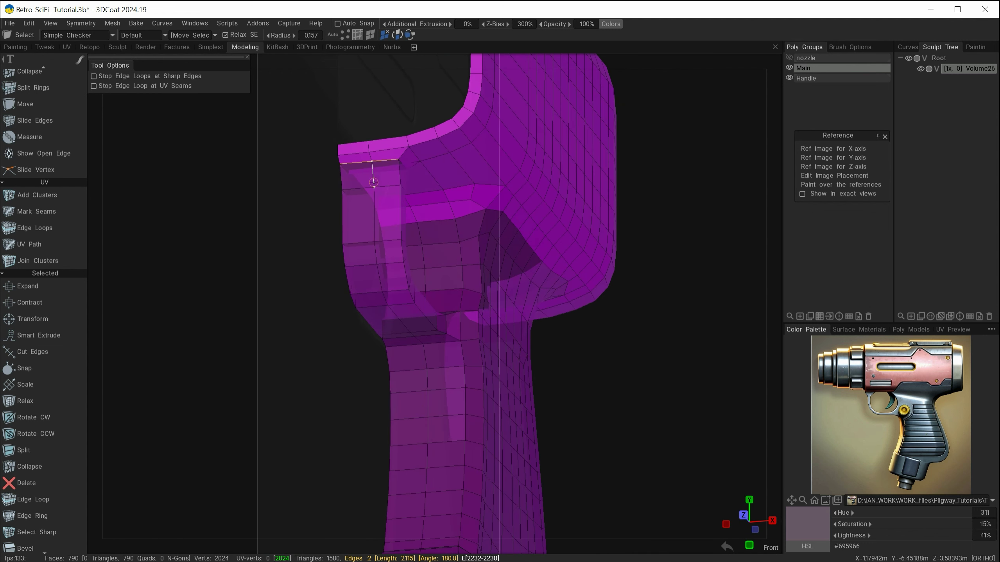
left_click_drag(420, 221, 432, 266, "alt")
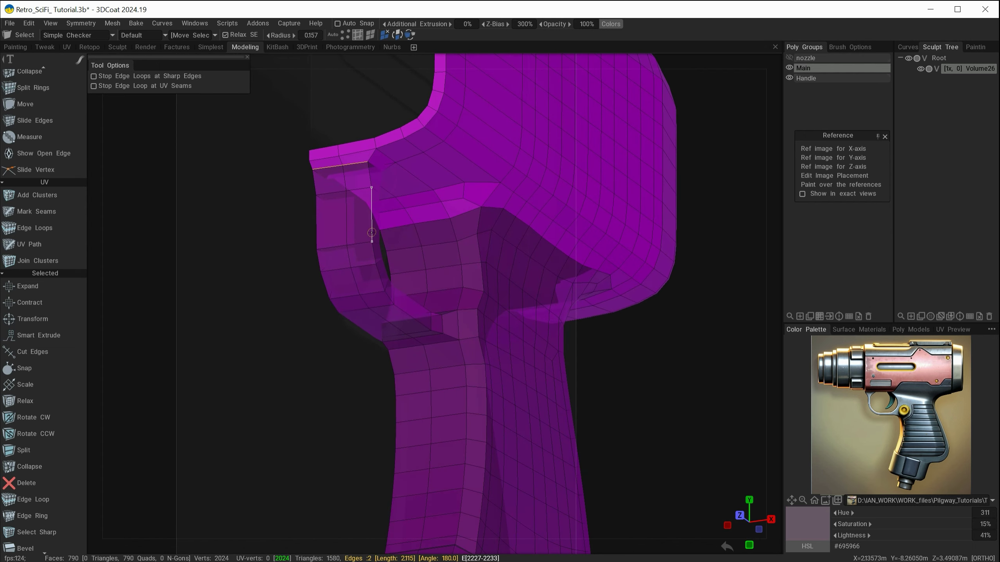
left_click_drag(470, 348, 444, 393, "alt")
right_click_drag(444, 393, 357, 341, "alt")
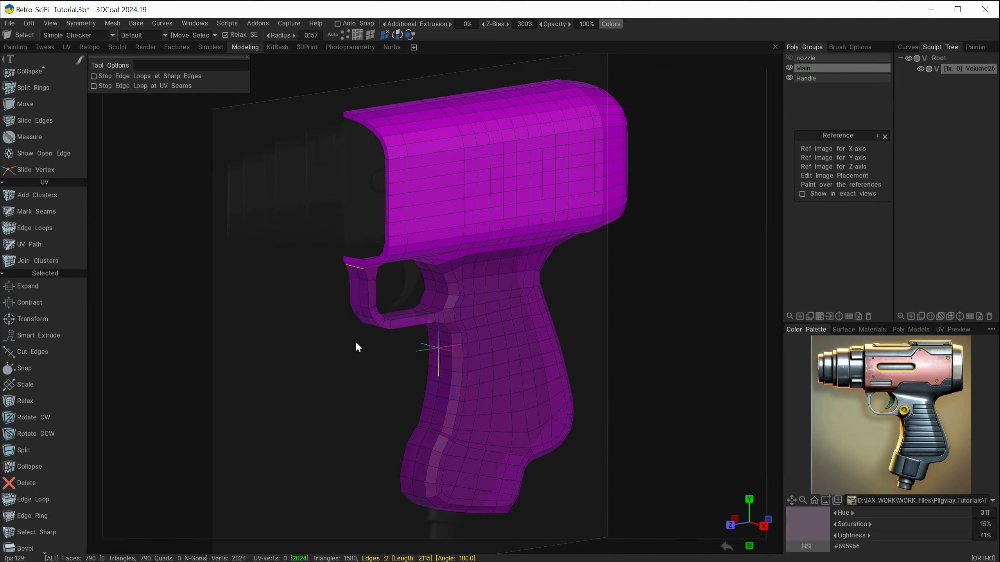
left_click_drag(357, 342, 311, 430, "alt")
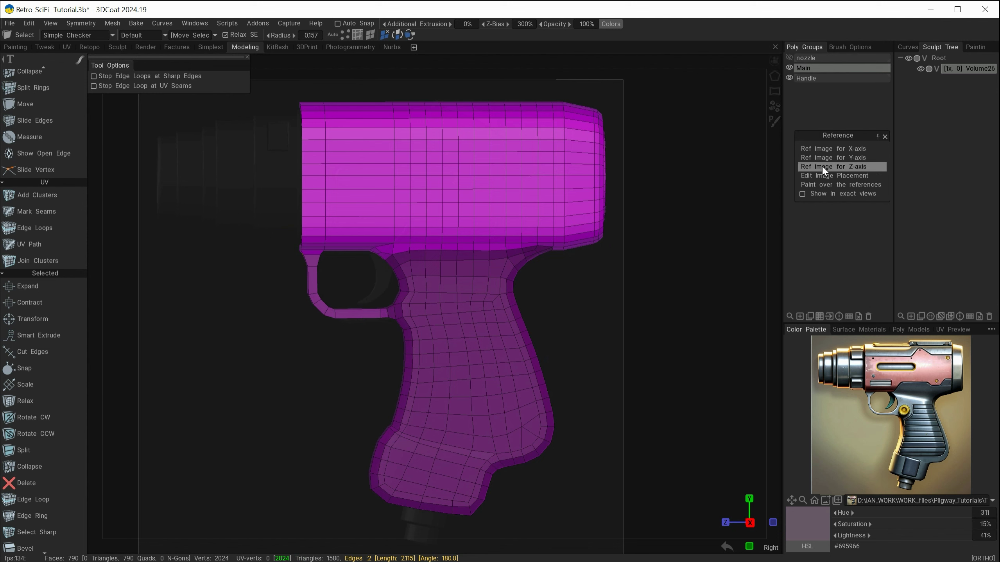
- Open the reference image placement settings, hide the reference image behind the gun, and clear the edge selection
left_click(836, 177)
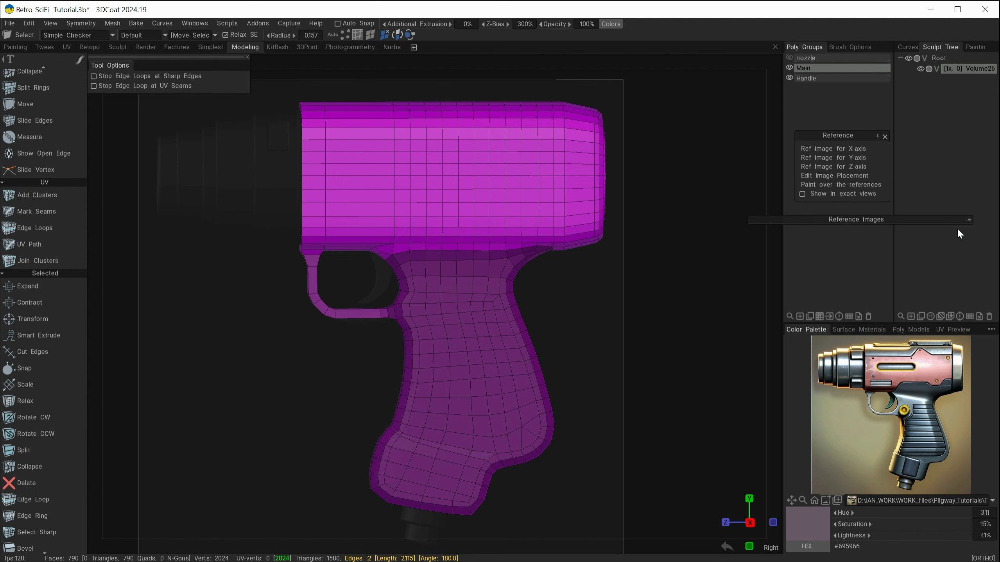
left_click_drag(591, 360, 602, 395)
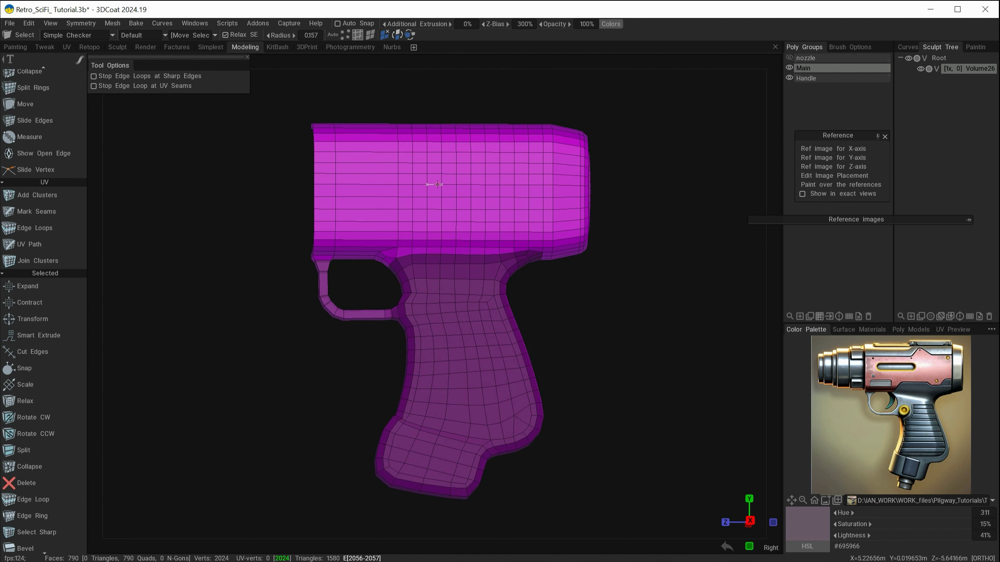
left_click_drag(503, 239, 551, 332, "alt")
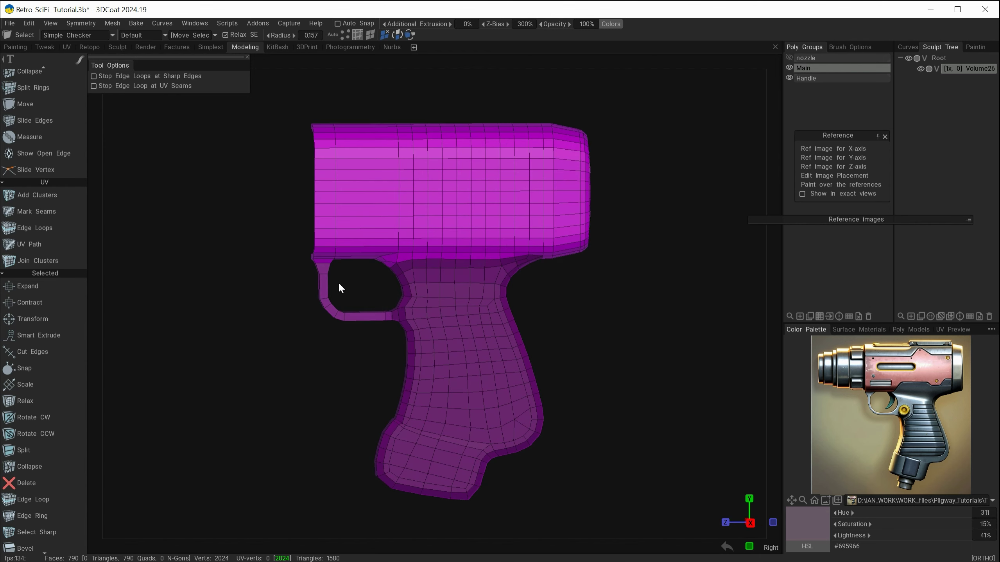
left_click_drag(434, 378, 517, 430, "alt")
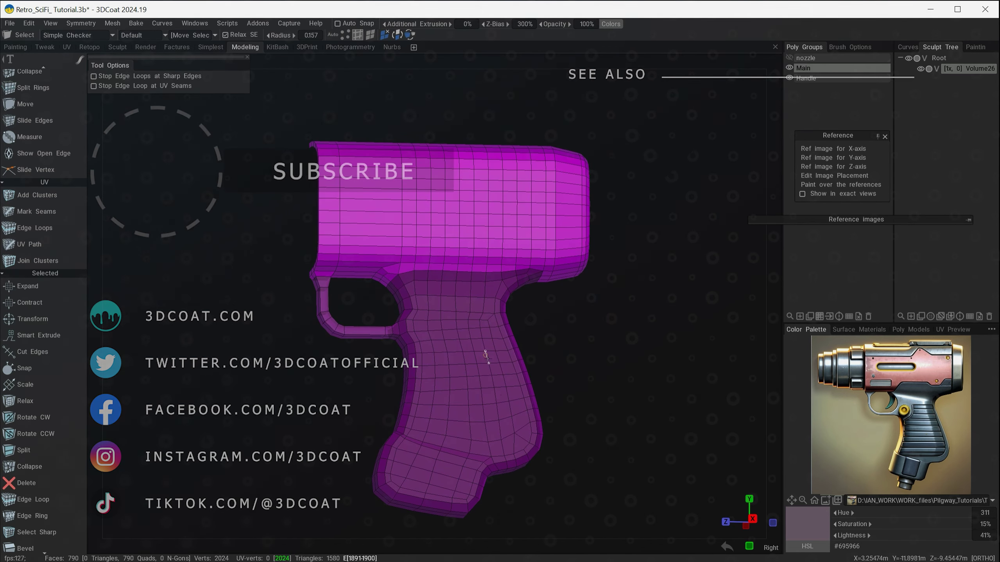